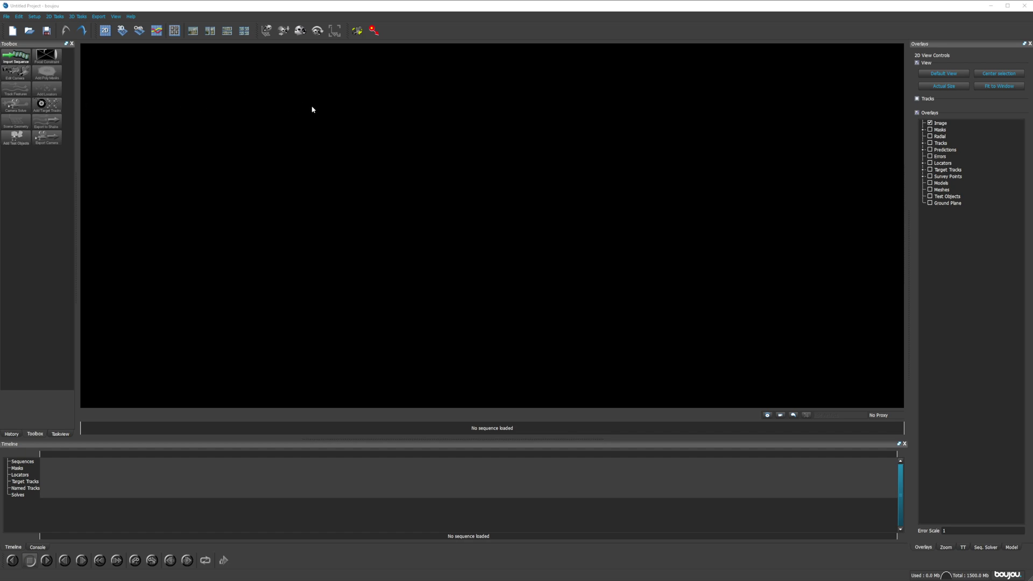
Import the chuckwall_#####.jpg image sequence as a Free Move shot covering frames 0 to 524, and choose its frame rate.
click(15, 56)
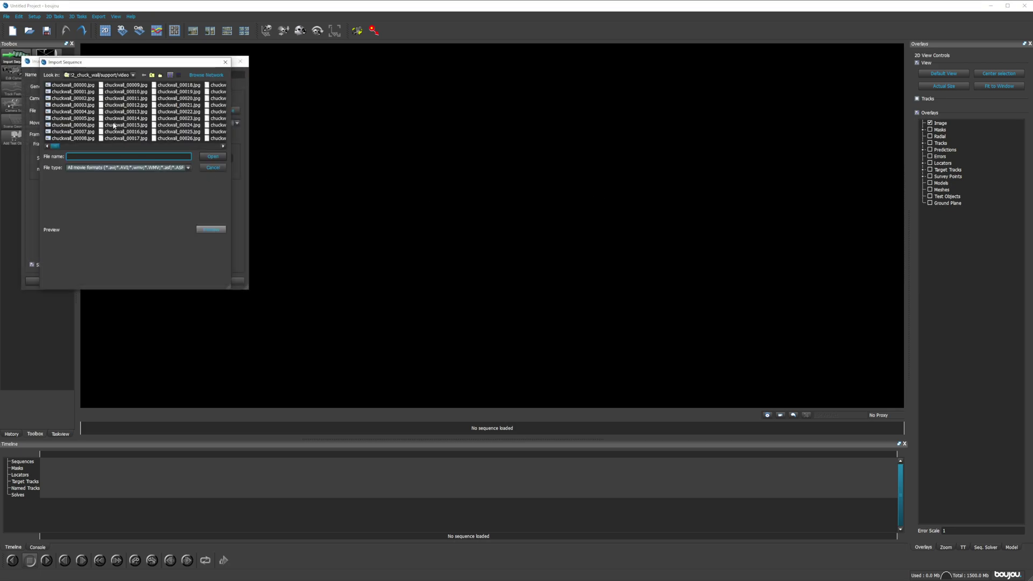
click(219, 157)
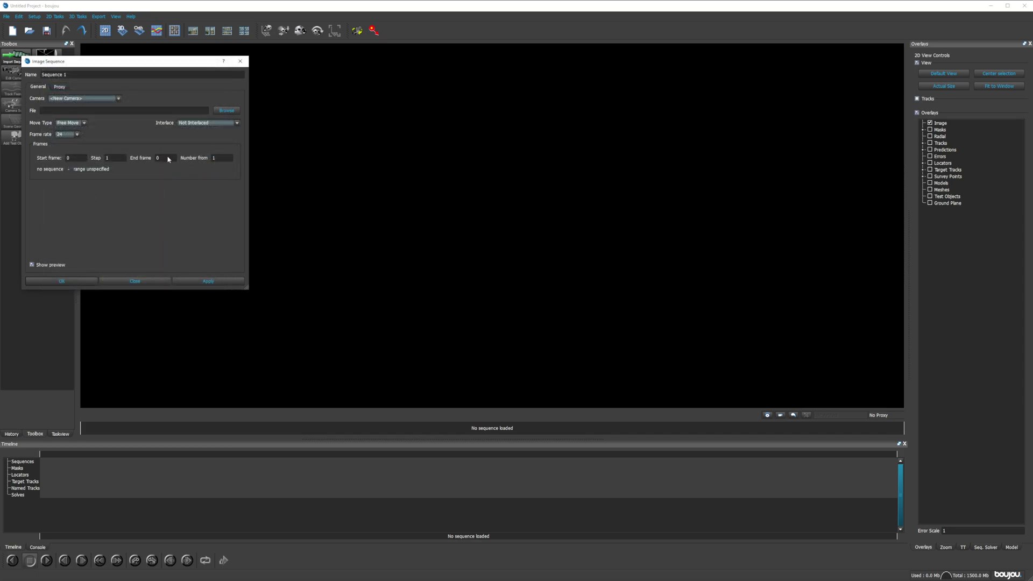
drag(183, 68, 422, 104)
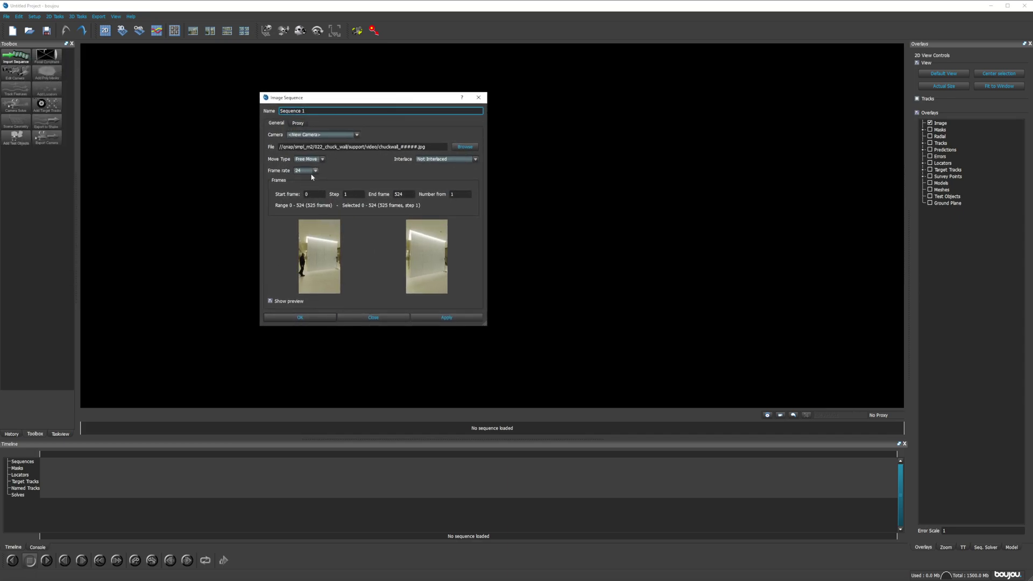
click(315, 171)
click(314, 225)
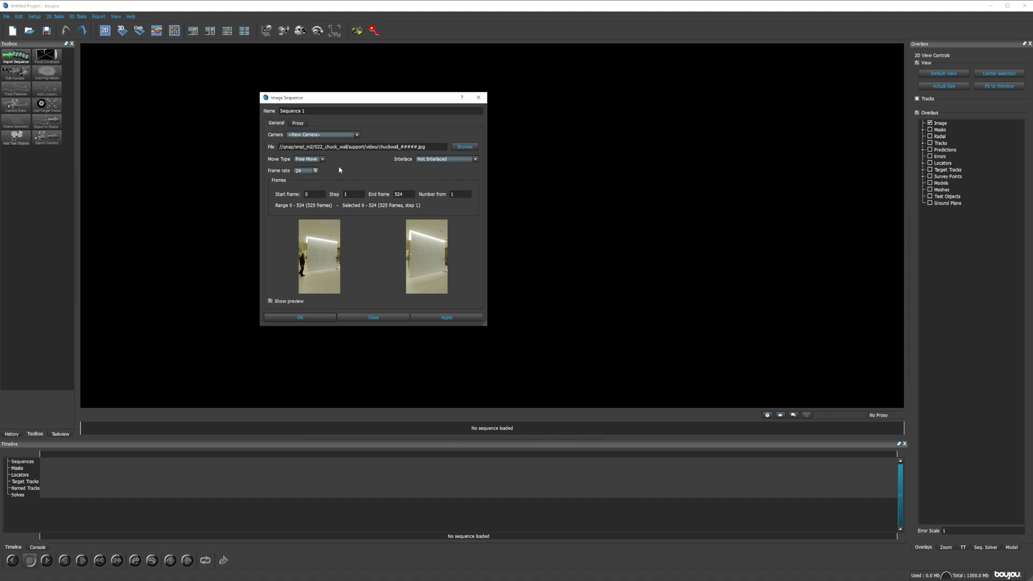
click(309, 171)
click(310, 223)
click(372, 318)
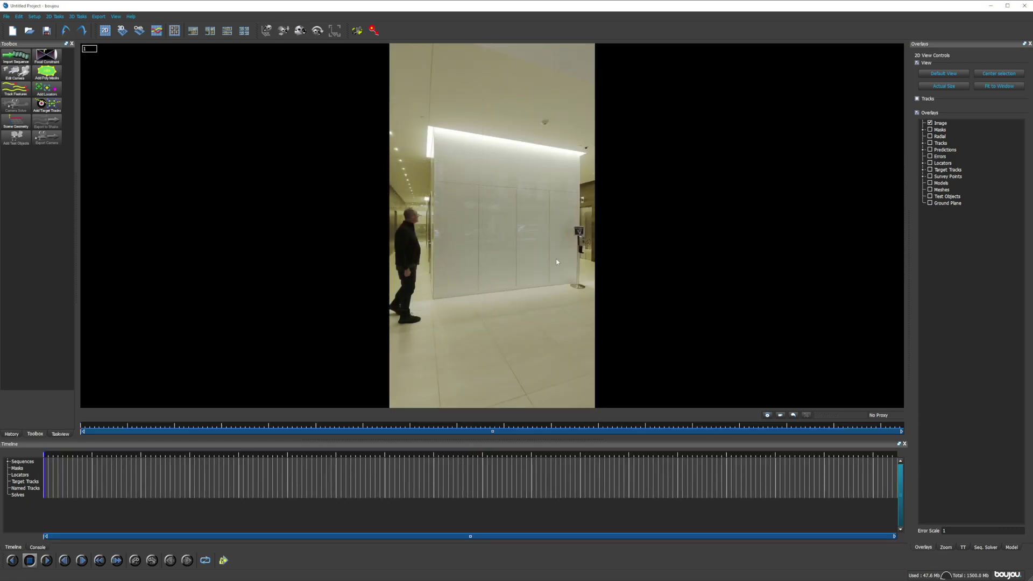
Track features across all frames of Sequence 1 after adjusting the advanced sensitivity and the minimum and maximum search distances.
click(15, 88)
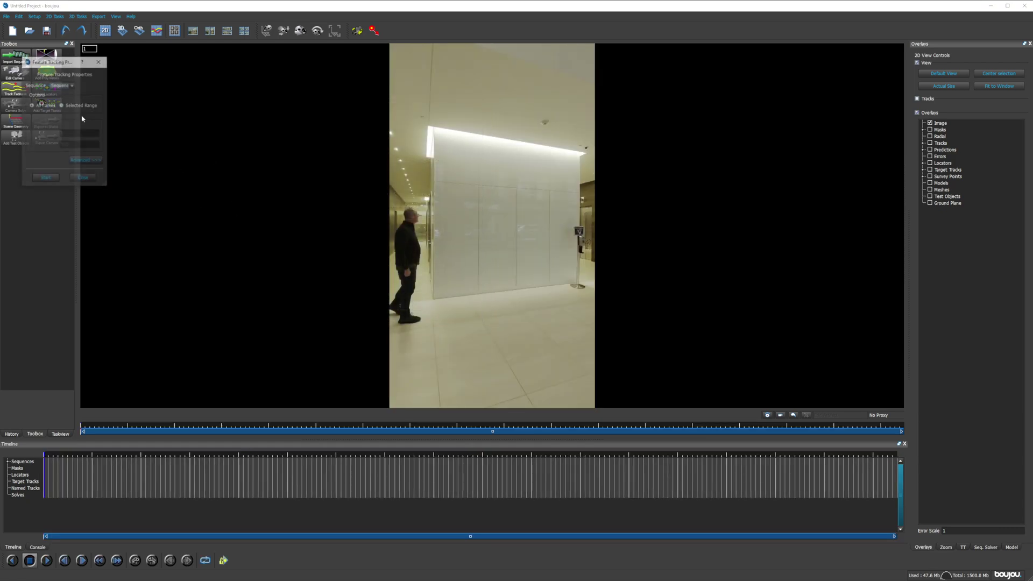
drag(67, 66, 296, 119)
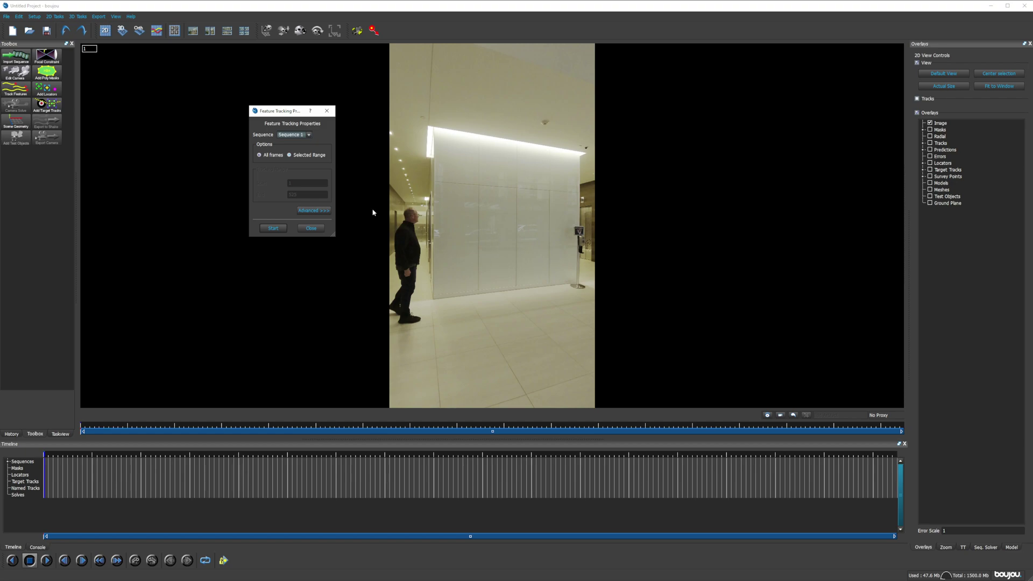
click(314, 211)
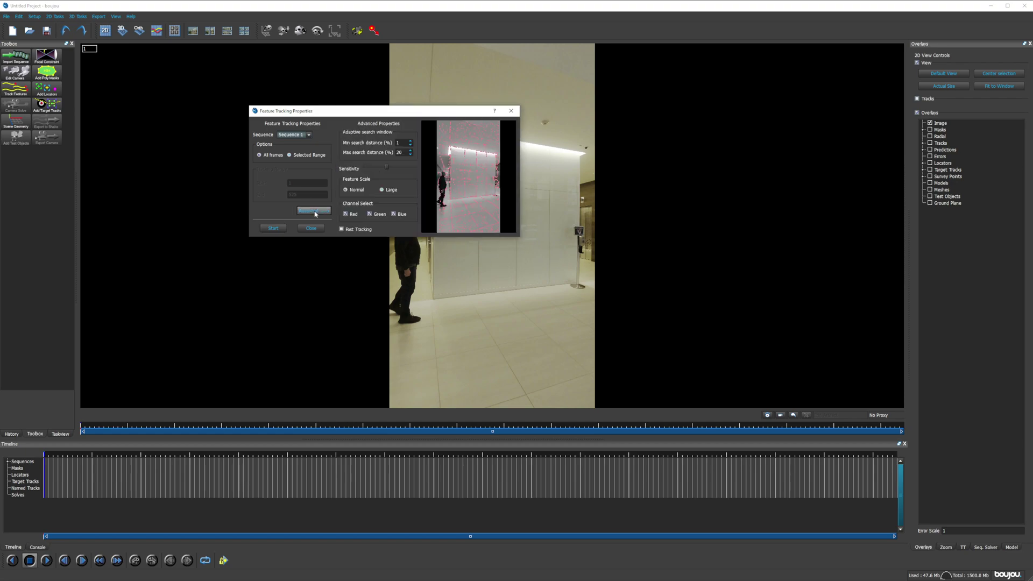
drag(390, 117, 242, 100)
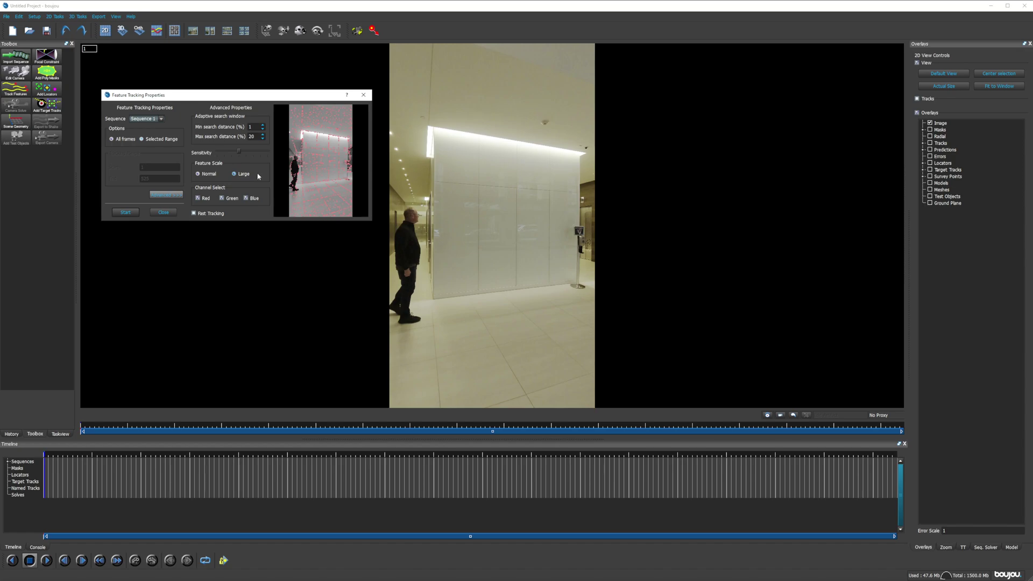
drag(244, 153, 263, 153)
click(263, 136)
click(263, 126)
click(127, 213)
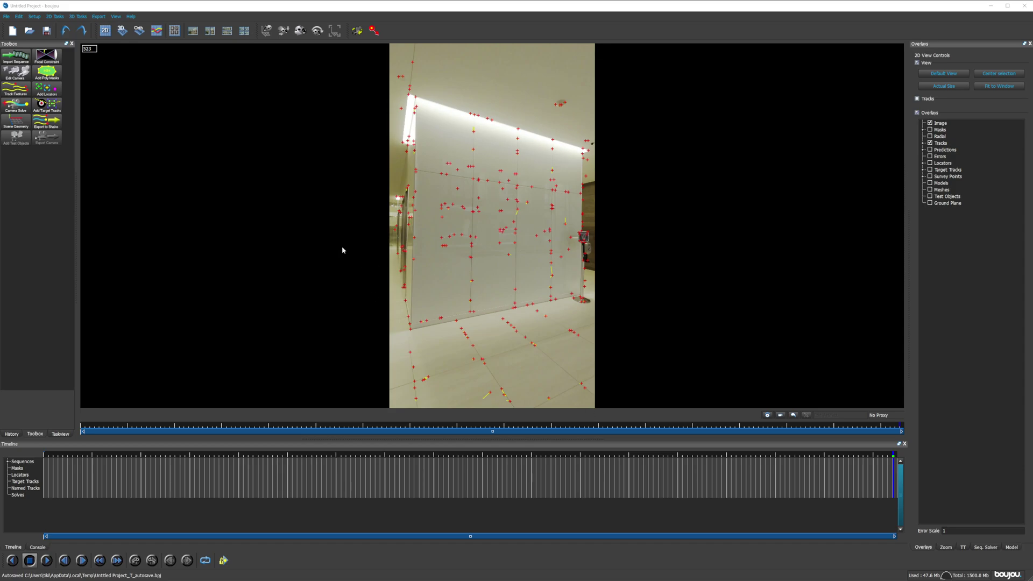
Solve the camera from the feature tracks and run the automatic lens distortion assessment.
click(15, 105)
click(78, 222)
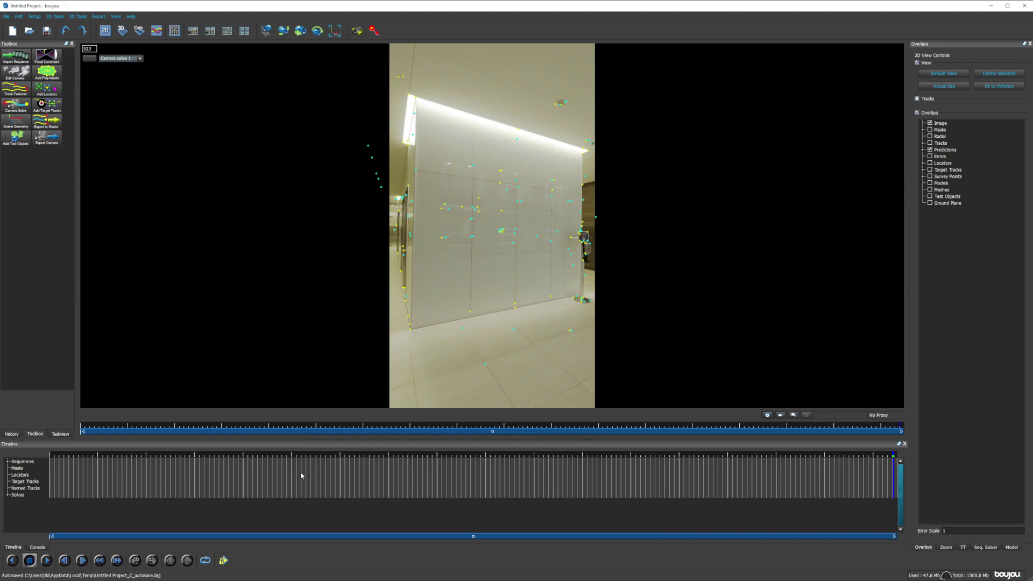
click(81, 19)
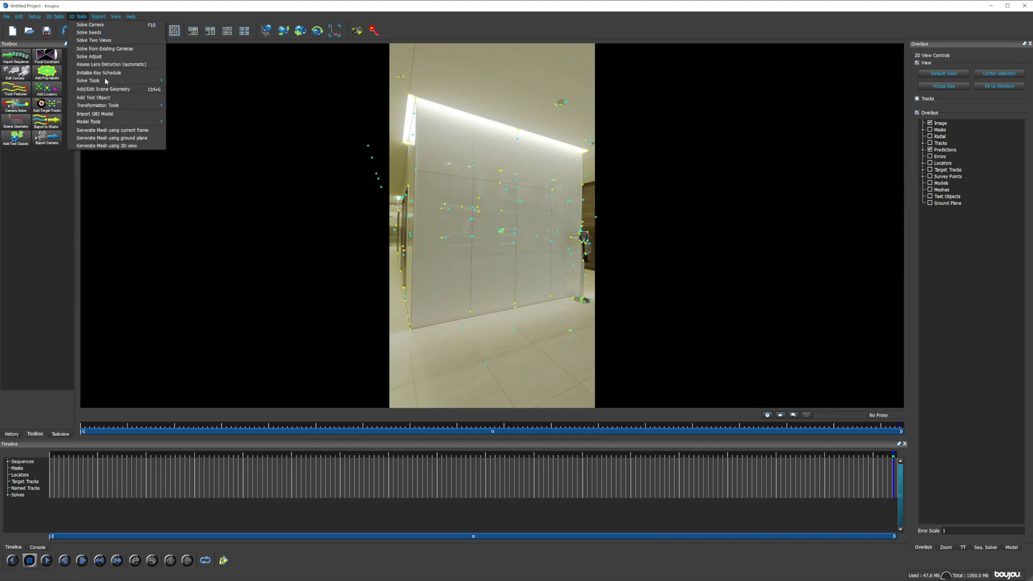
click(118, 64)
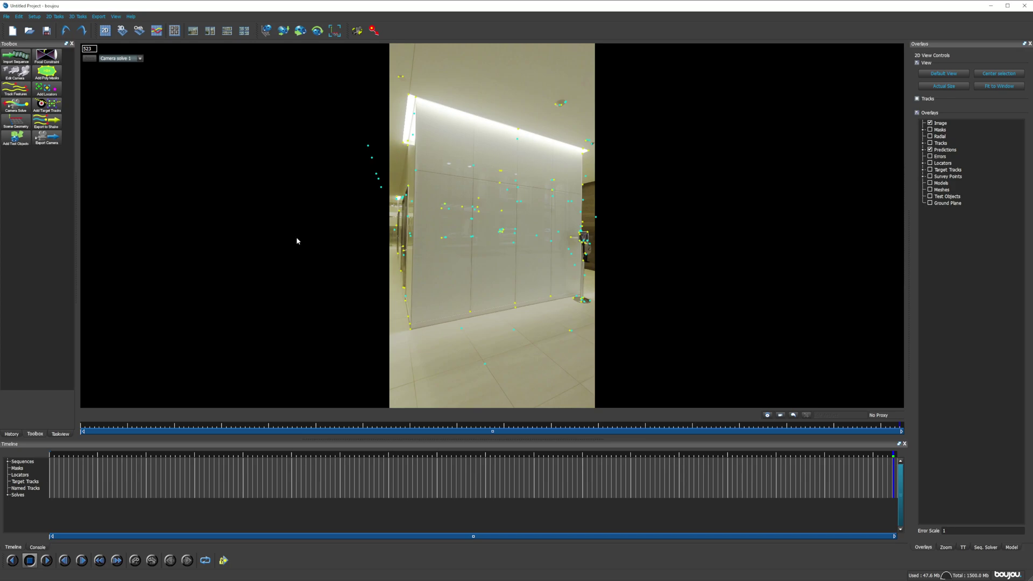
Inspect the solved point cloud and camera from several angles in the 3D view, and return to the 2D view.
click(122, 30)
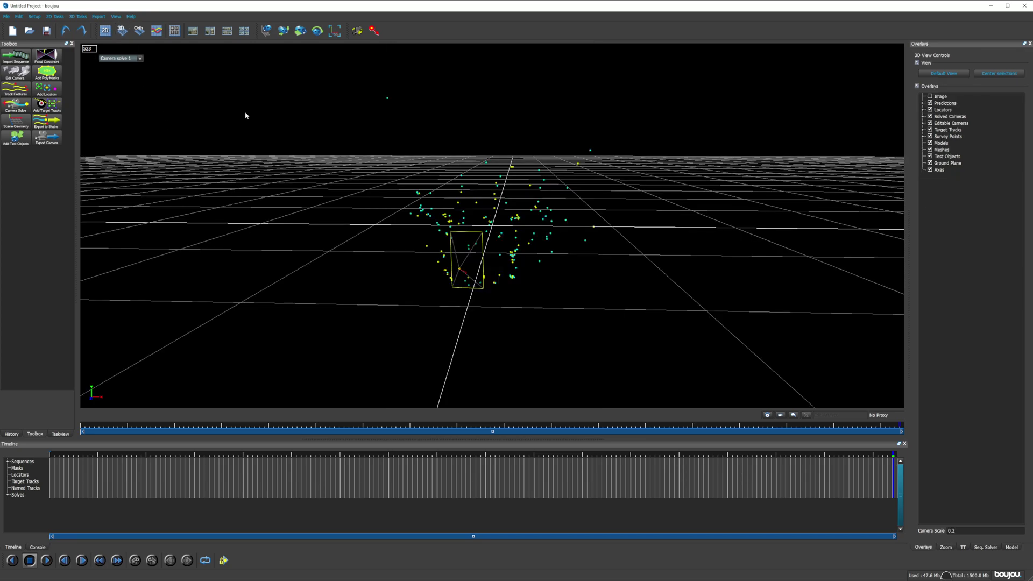
drag(520, 280, 571, 276)
right_click(566, 311)
click(489, 316)
middle_drag(438, 329, 449, 327)
drag(448, 327, 587, 297)
mouse_move(587, 297)
middle_down()
mouse_move(601, 290)
mouse_move(575, 329)
mouse_move(582, 312)
middle_up()
click(105, 31)
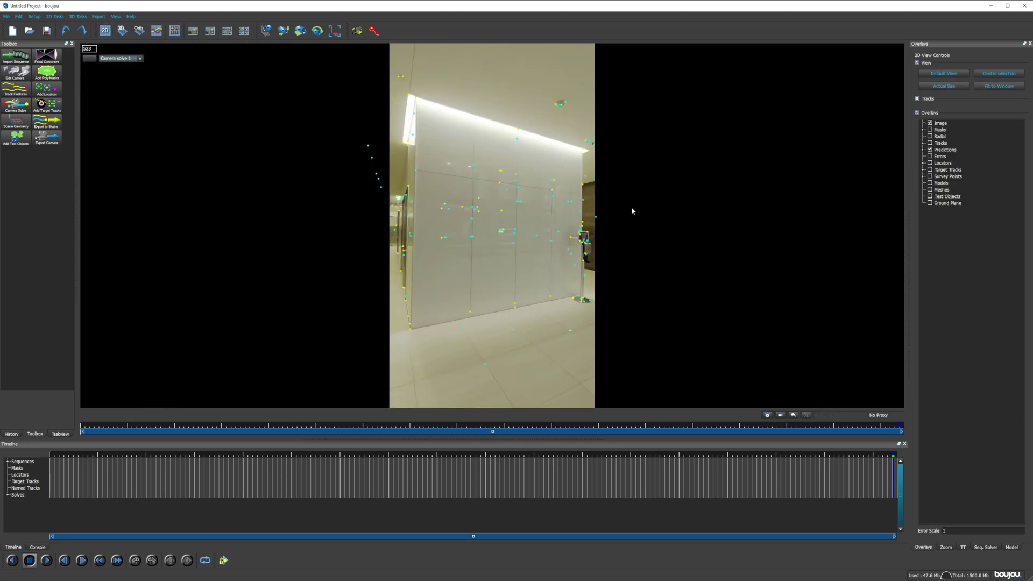
Hide the predictions overlay and add a locator on frame 1 where the wall's first vertical seam meets the baseboard.
click(957, 234)
click(929, 149)
click(50, 91)
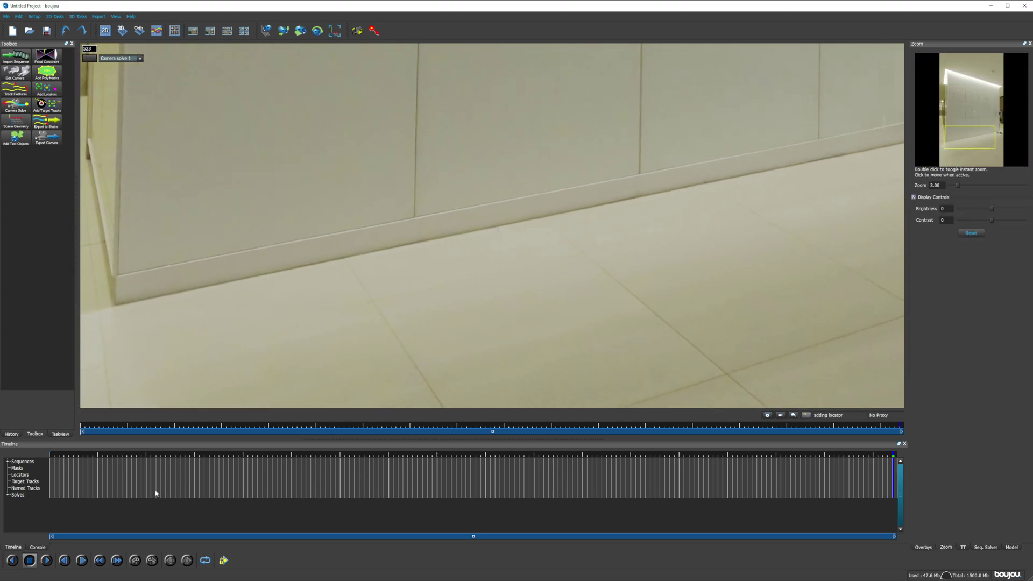
click(51, 462)
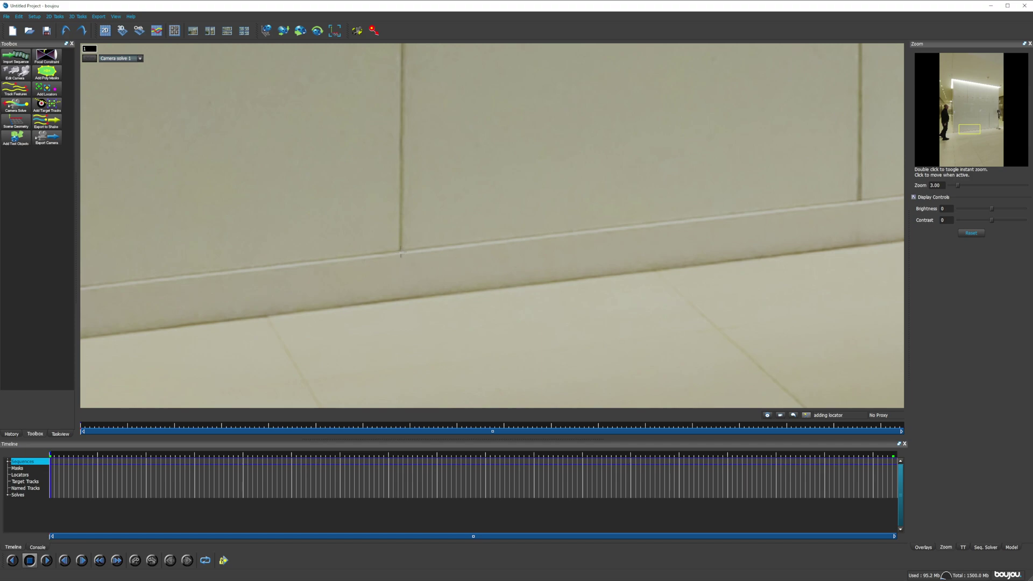
click(400, 249)
Position the same locator at the base of the first seam on frame 524 and check it on several intermediate frames.
click(896, 476)
scroll(492, 226, down, 5)
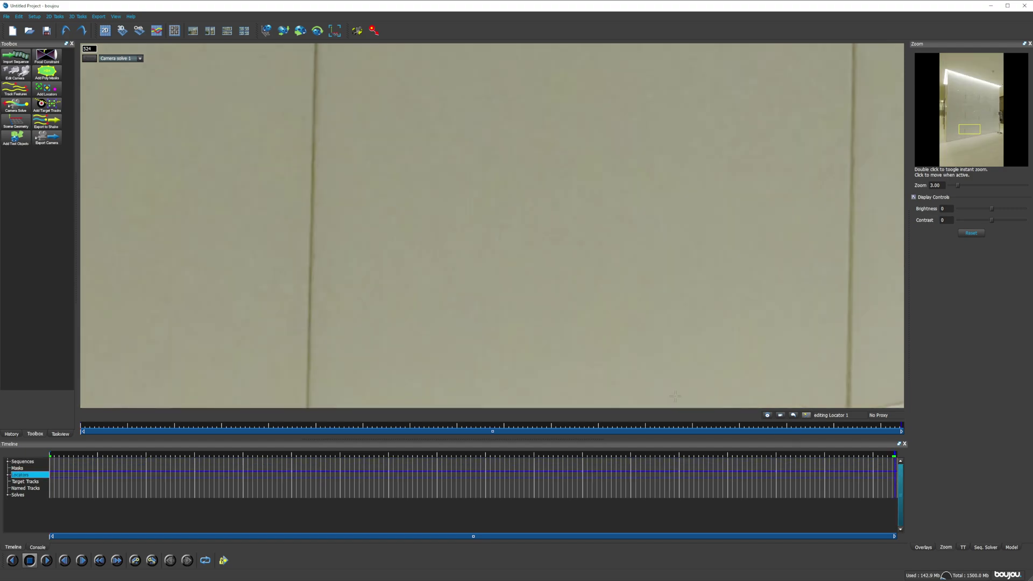
scroll(447, 323, up, 1)
middle_drag(433, 325, 446, 279)
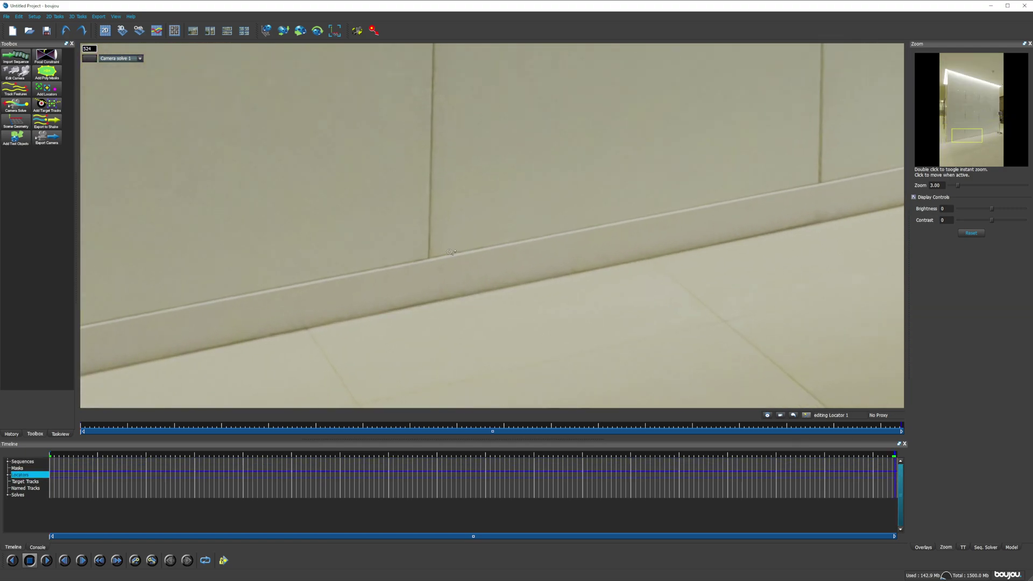
click(427, 253)
click(526, 474)
click(500, 474)
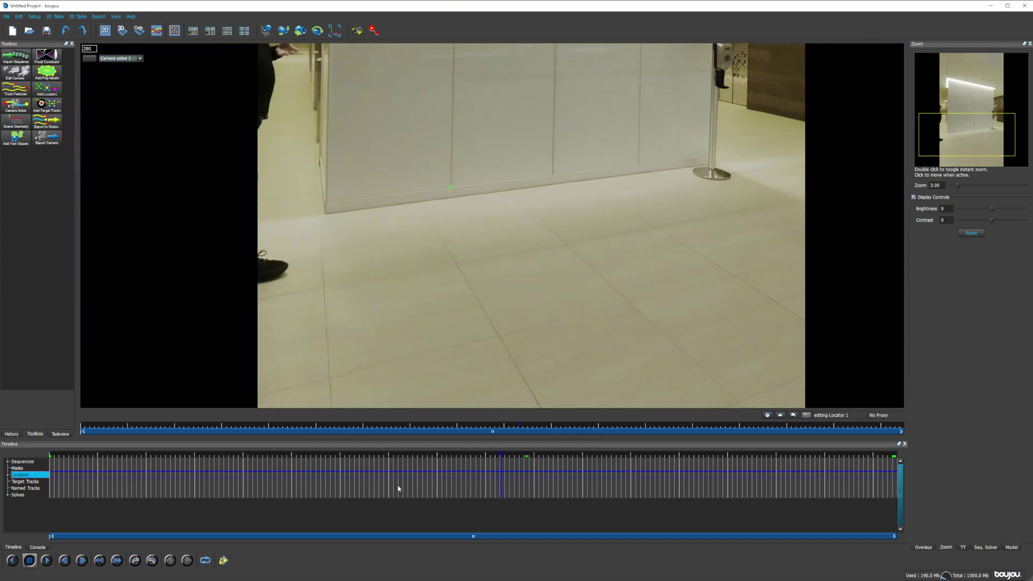
drag(380, 488, 214, 488)
scroll(491, 181, down, 2)
middle_drag(549, 150, 462, 313)
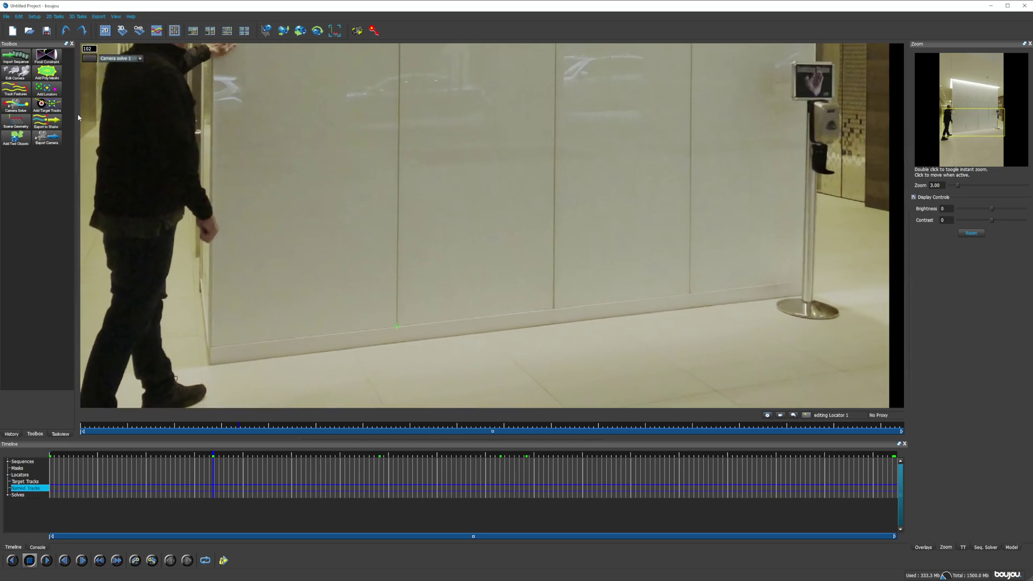
Add a locator where the first vertical seam crosses the horizontal seam, placing it on frames 102 and 524, and check intermediate frames.
click(47, 88)
middle_drag(507, 131, 497, 349)
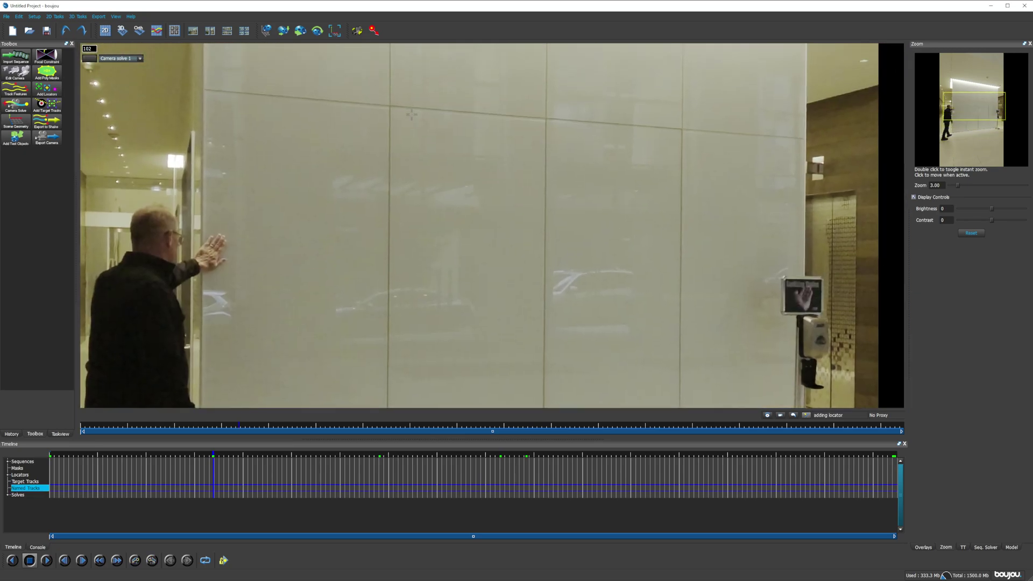
middle_drag(372, 111, 380, 210)
scroll(380, 210, up, 3)
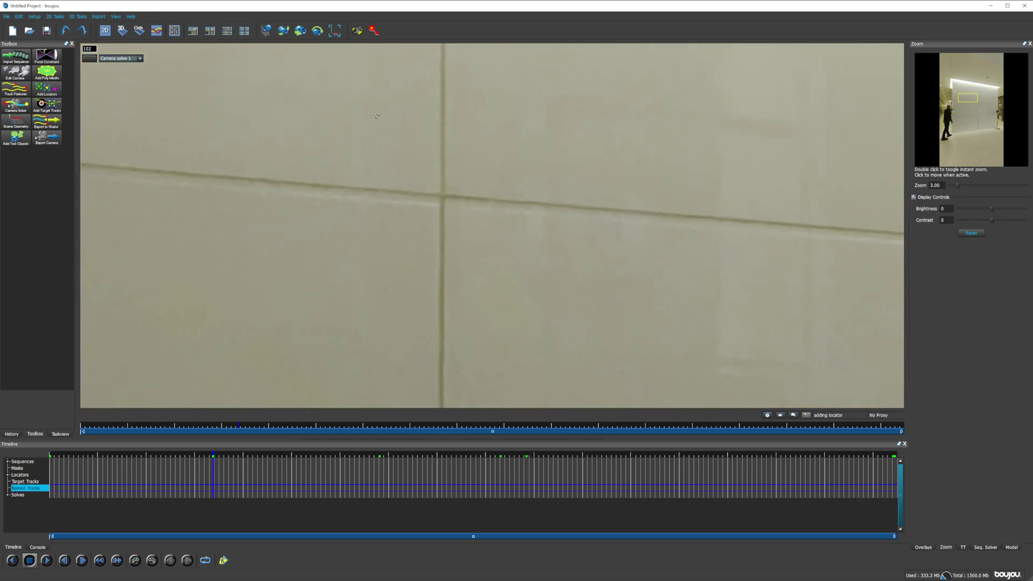
click(445, 195)
key(End)
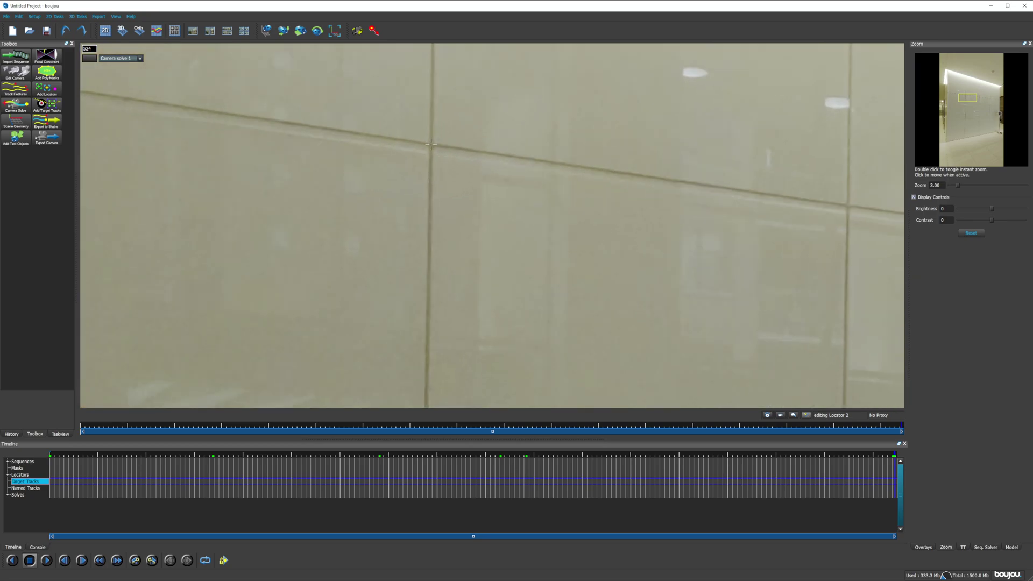
click(431, 144)
click(461, 470)
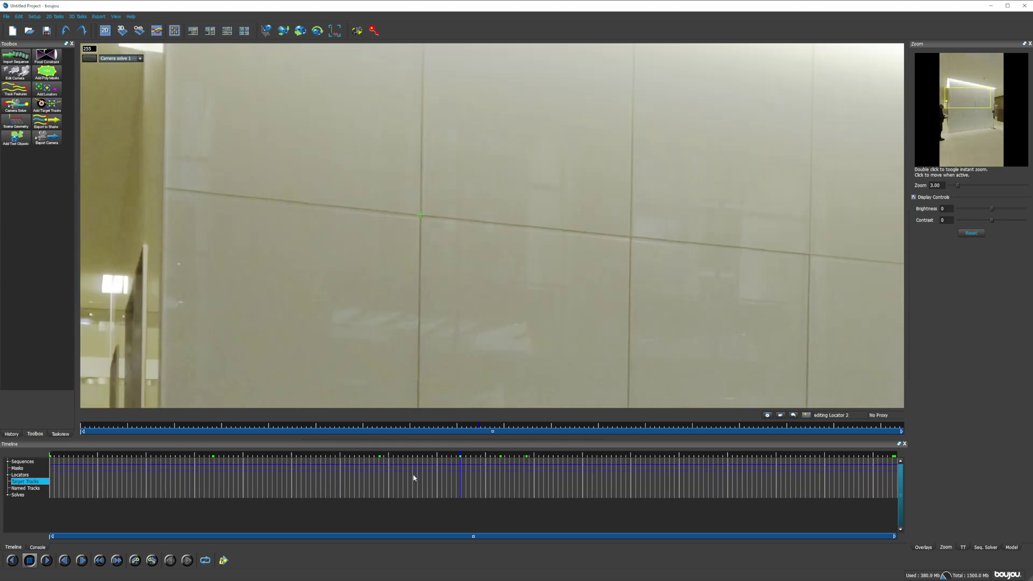
click(345, 482)
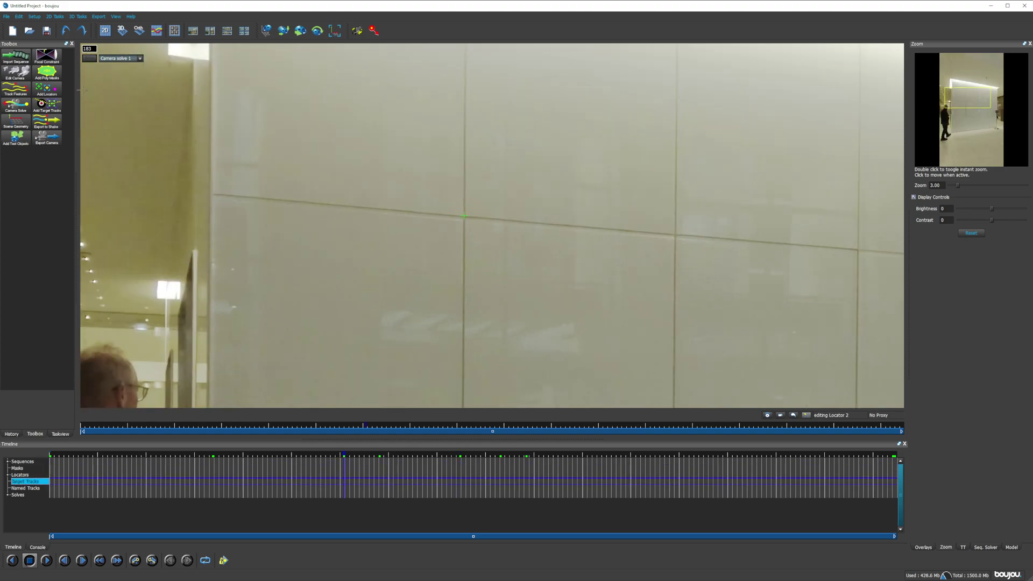
Add a locator where the third vertical seam crosses the horizontal seam, placing it on frames 183 and 2.
click(47, 89)
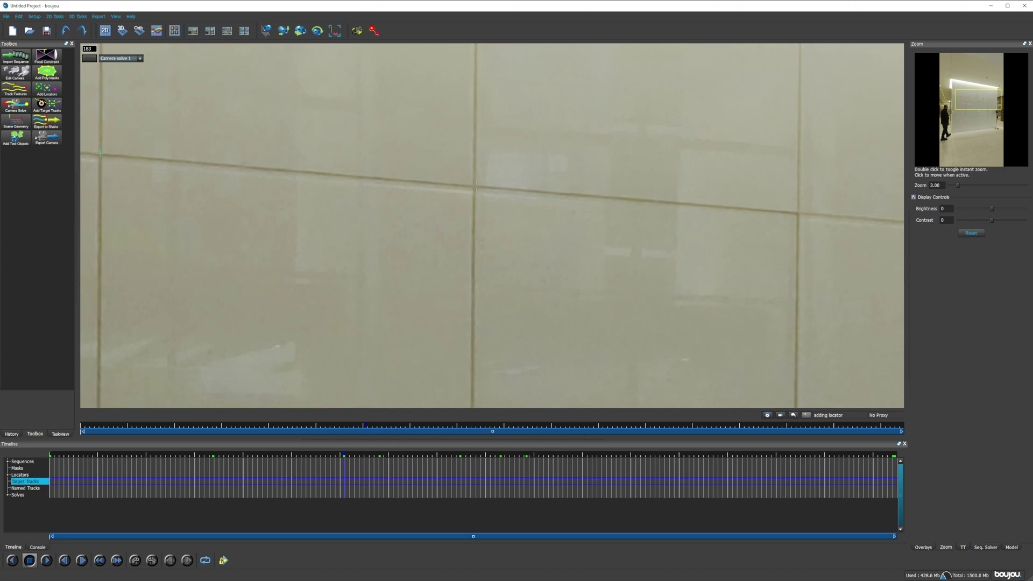
click(797, 213)
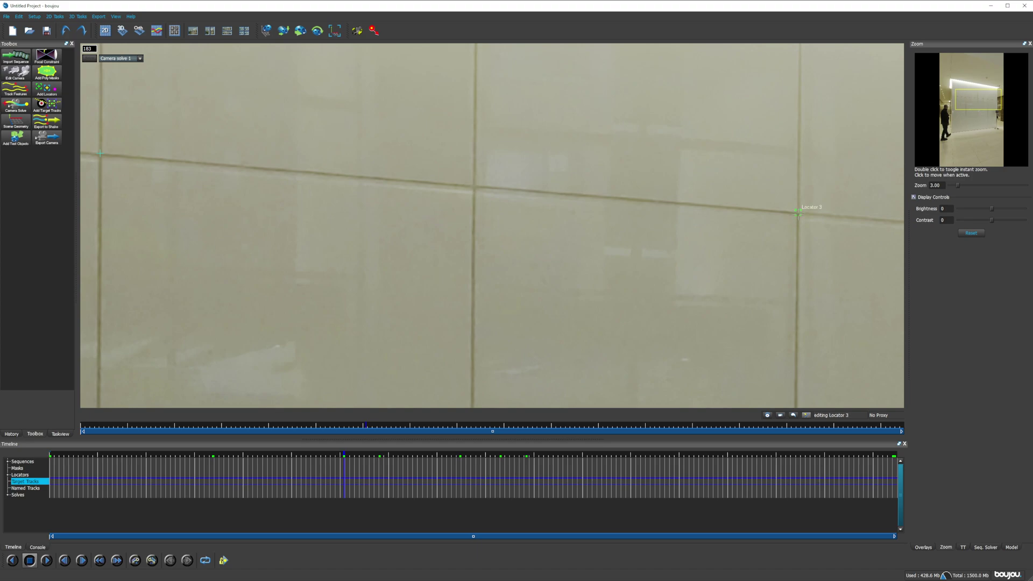
click(53, 466)
middle_drag(774, 235, 499, 224)
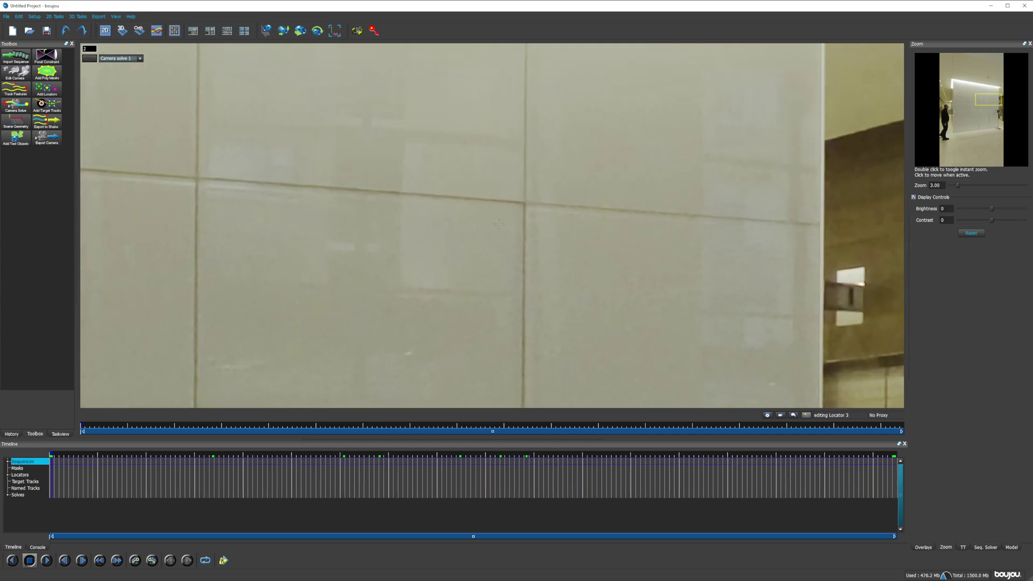
click(525, 202)
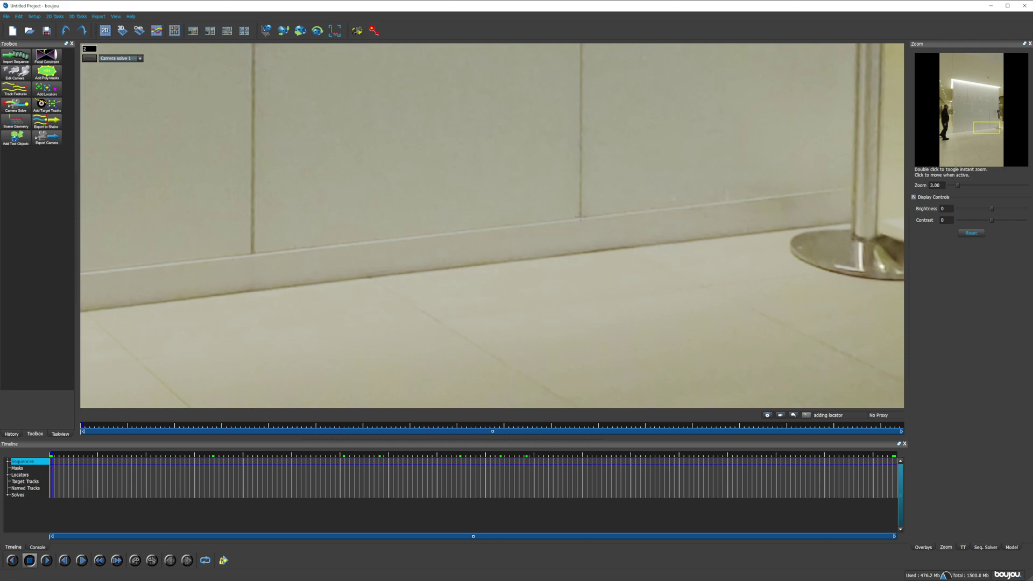
Add a locator where the third vertical seam meets the baseboard, placing it on frames 2 and 523, and check it on frame 220.
click(580, 217)
click(896, 486)
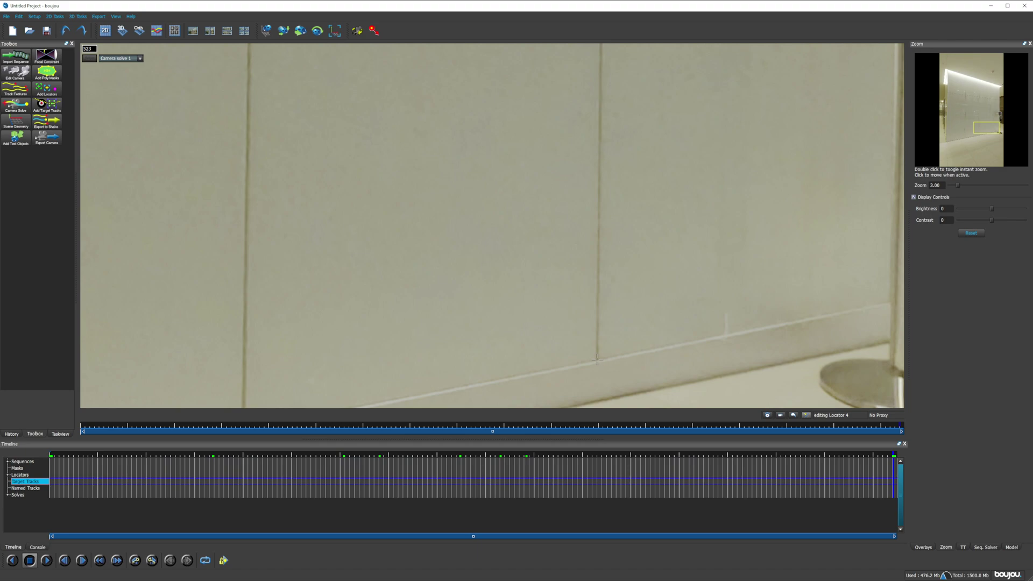
click(403, 474)
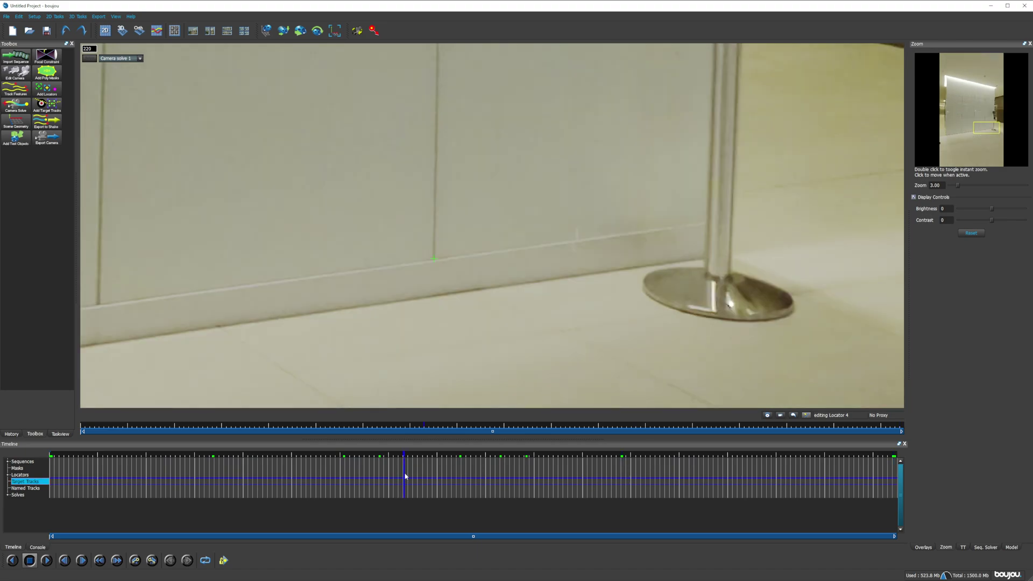
scroll(534, 204, down, 5)
middle_drag(534, 203, 534, 213)
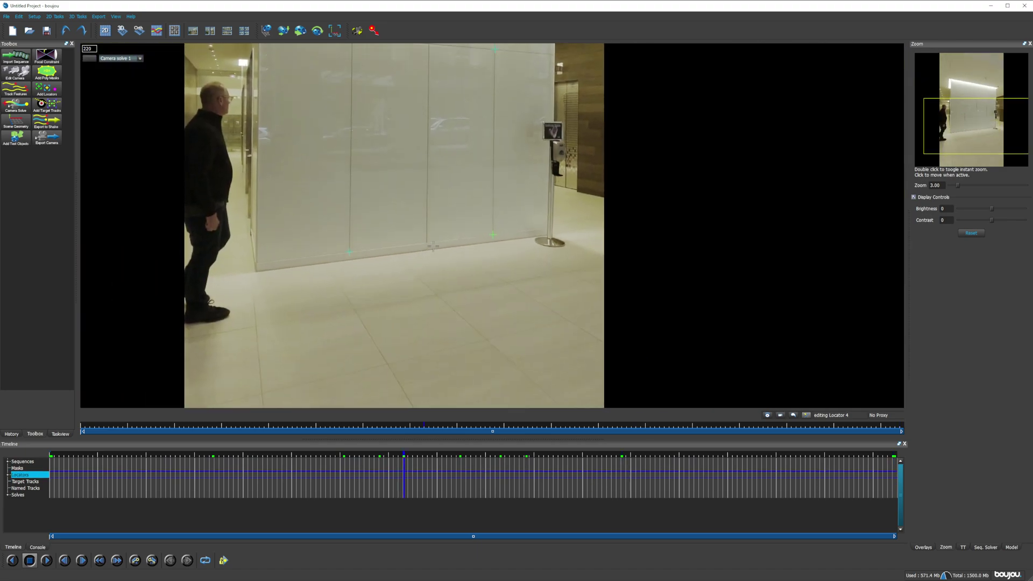
Try a floor locator at the tile joint crossing in front of the first seam, placing it on frames 220 and 2, and check frame 240.
click(47, 89)
middle_drag(412, 312, 410, 264)
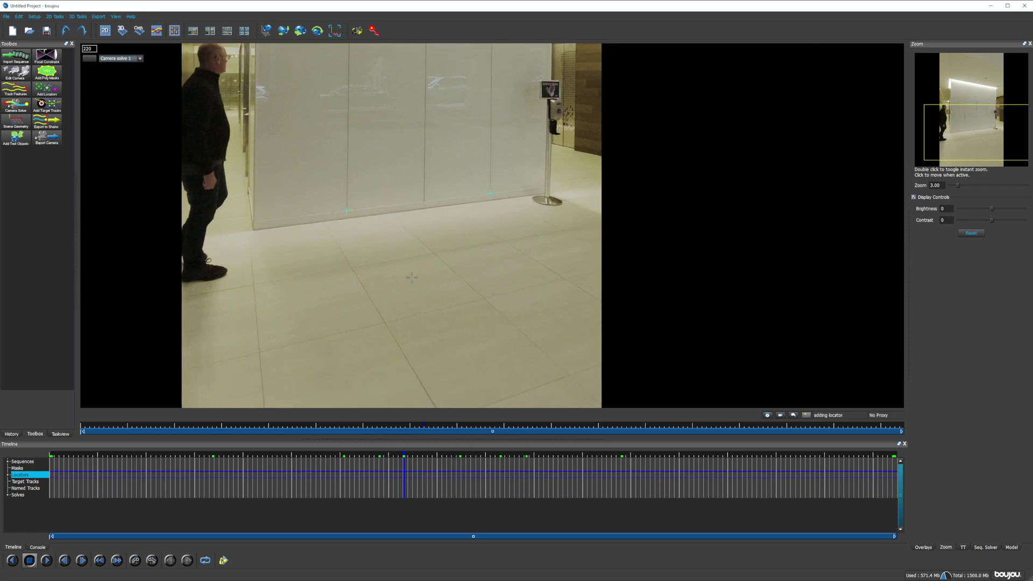
right_drag(410, 264, 417, 178)
middle_drag(265, 223, 339, 254)
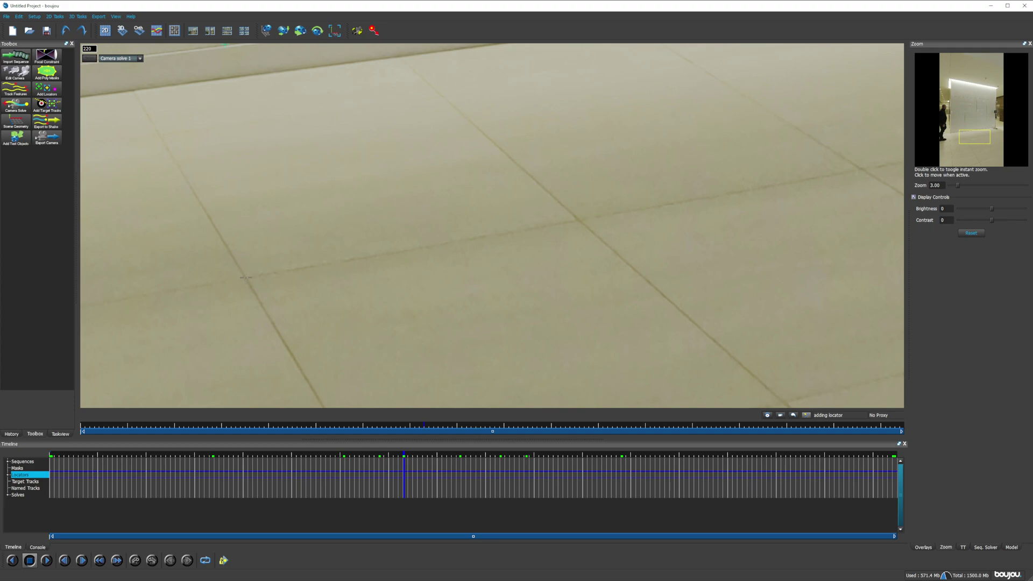
click(246, 277)
click(52, 476)
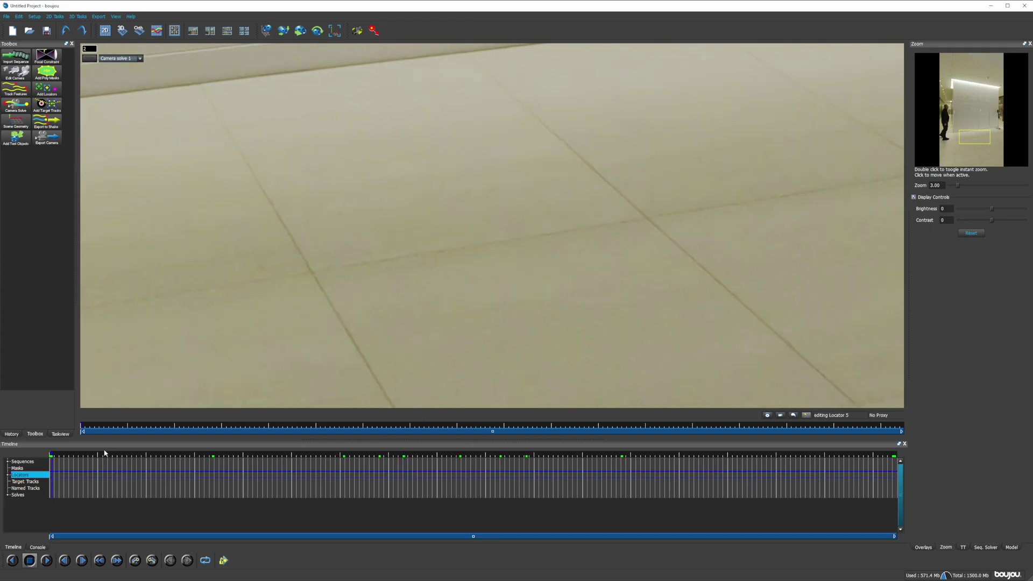
click(312, 272)
click(435, 473)
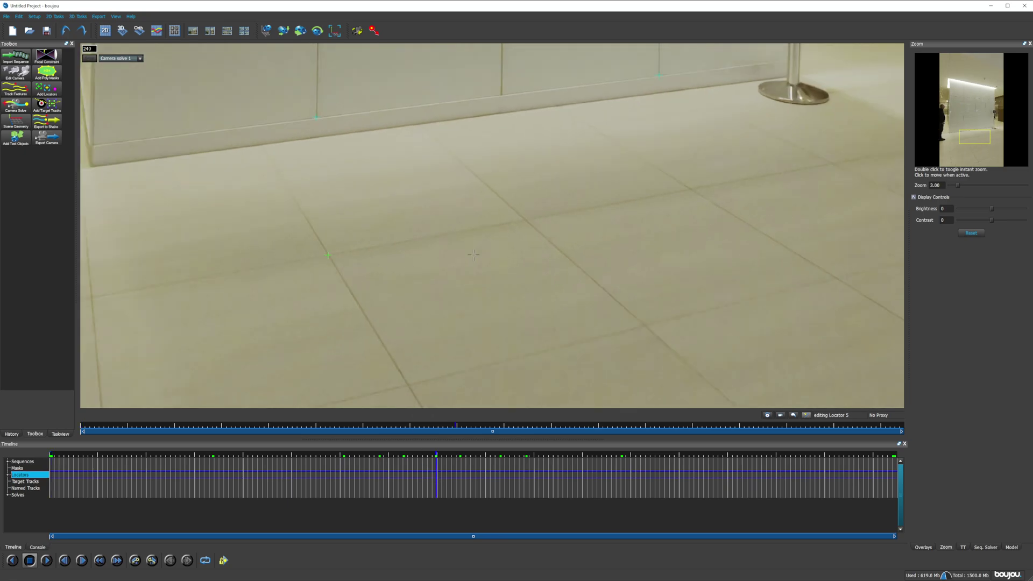
scroll(473, 254, down, 5)
scroll(538, 185, up, 5)
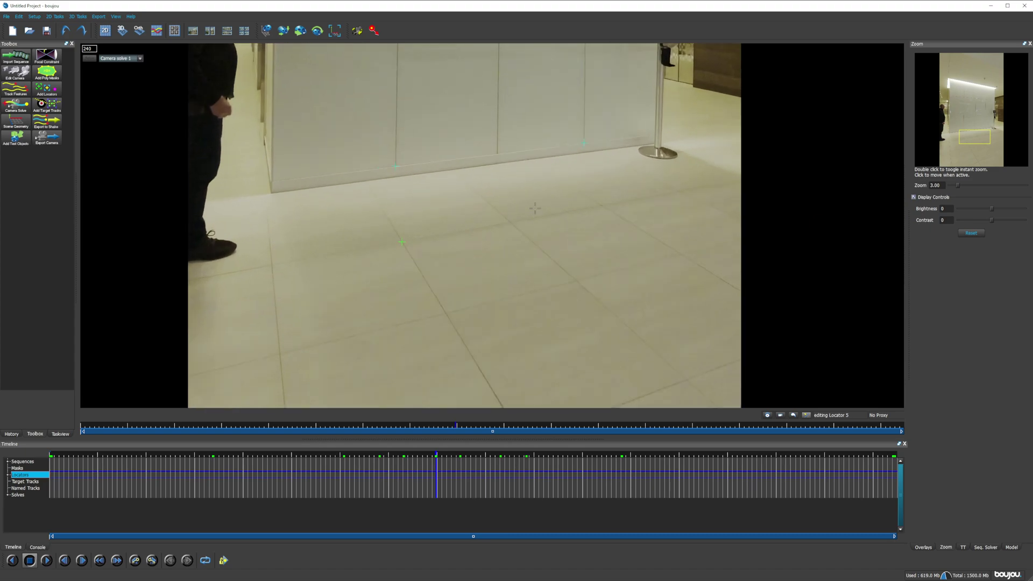
Try a second floor locator at the tile joint crossing in front of the third seam on frames 240 and 2, and check frame 330.
click(47, 90)
scroll(764, 183, up, 3)
middle_drag(796, 179, 668, 179)
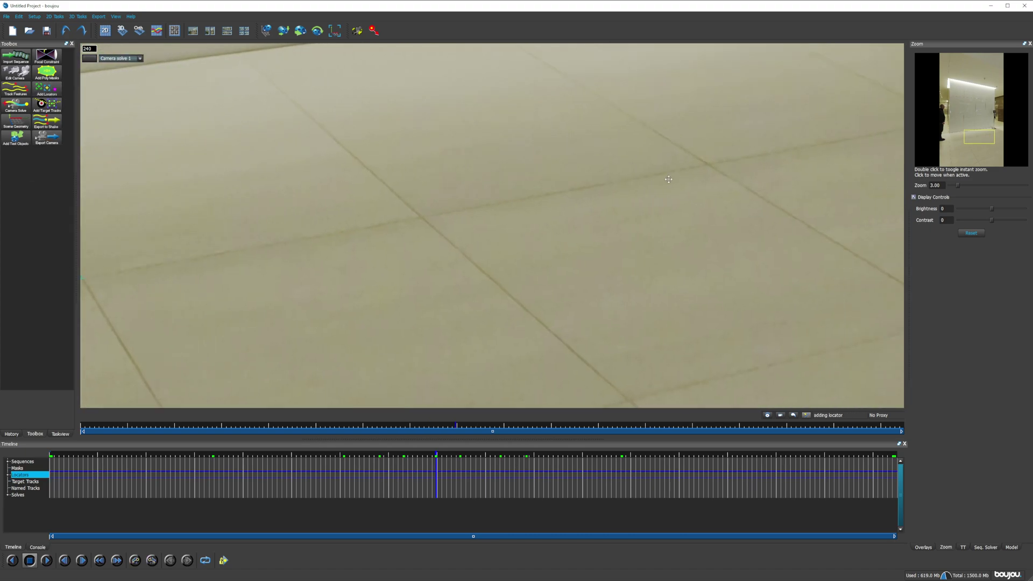
click(708, 165)
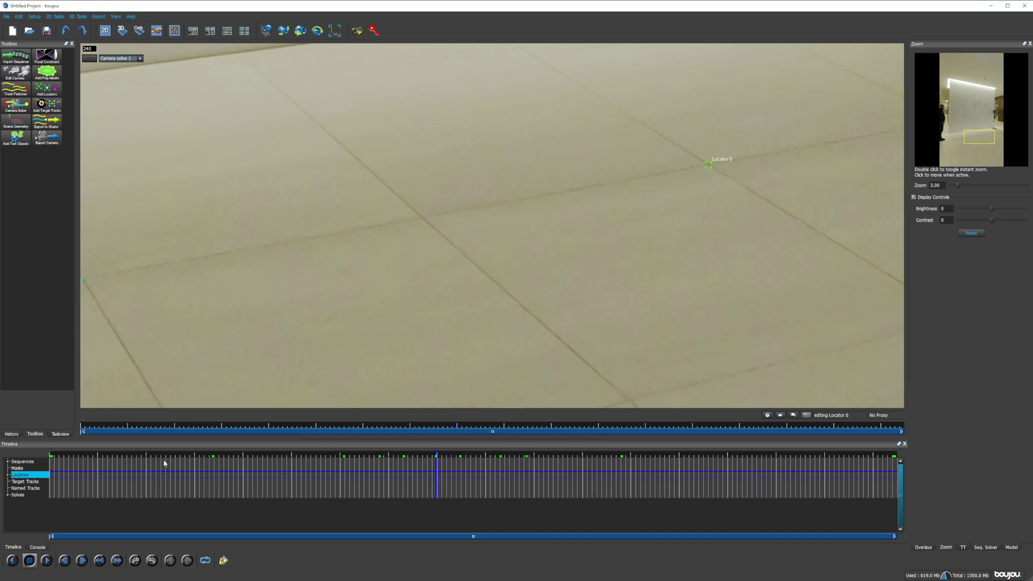
click(55, 483)
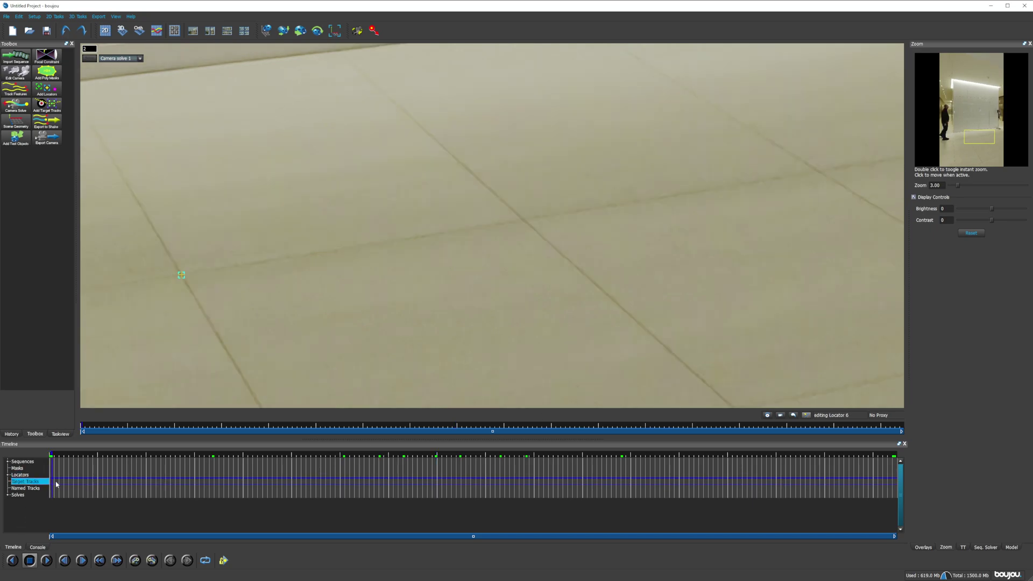
click(816, 171)
click(581, 495)
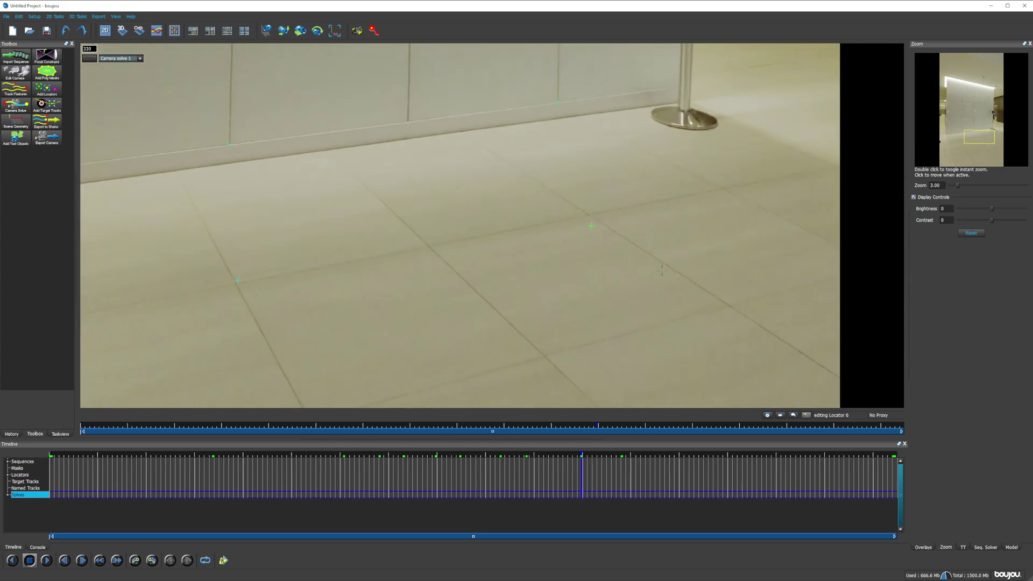
right_drag(528, 265, 548, 306)
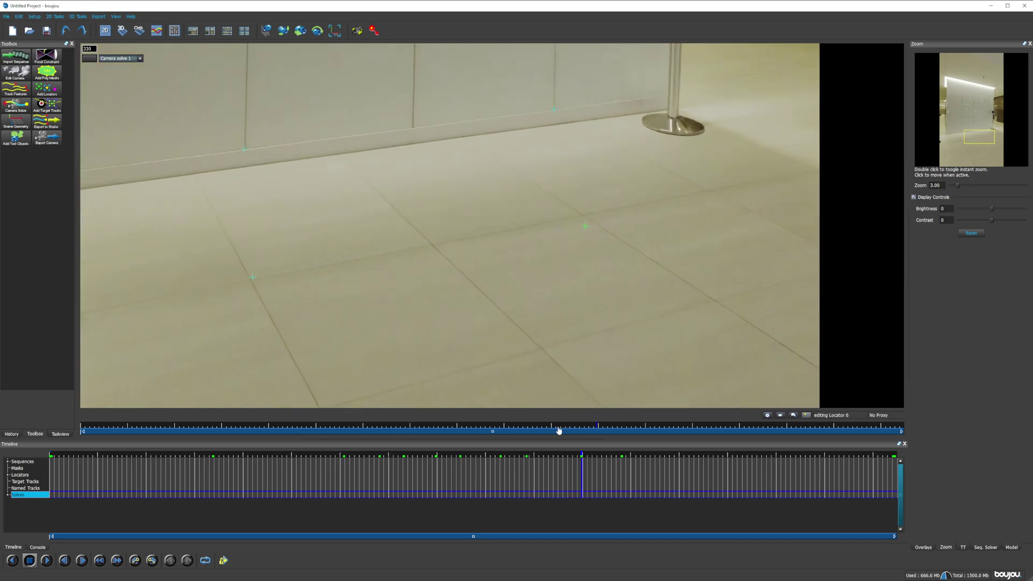
Check the floor locators on frames 523 and 524 and delete both of them.
click(893, 482)
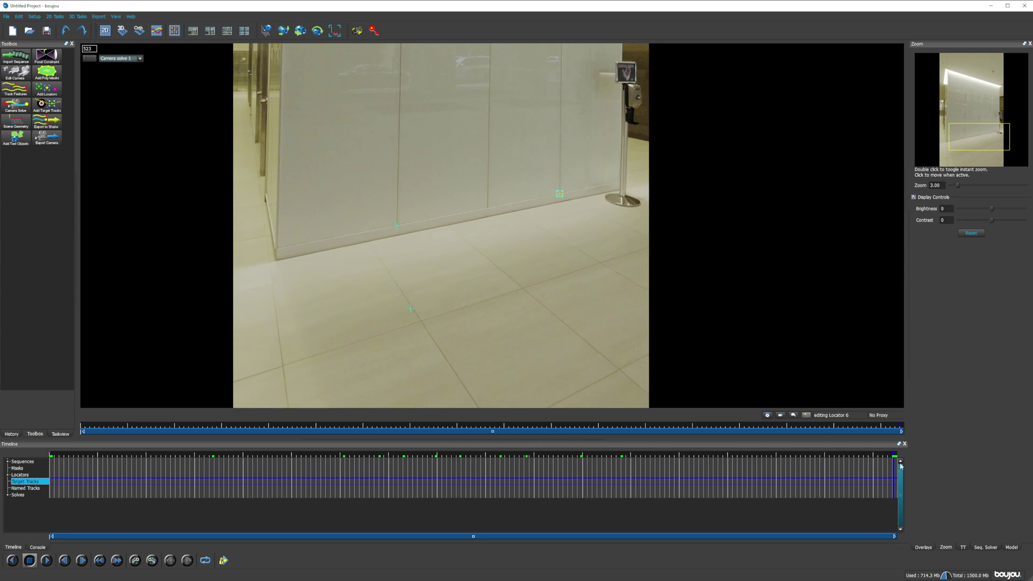
click(896, 467)
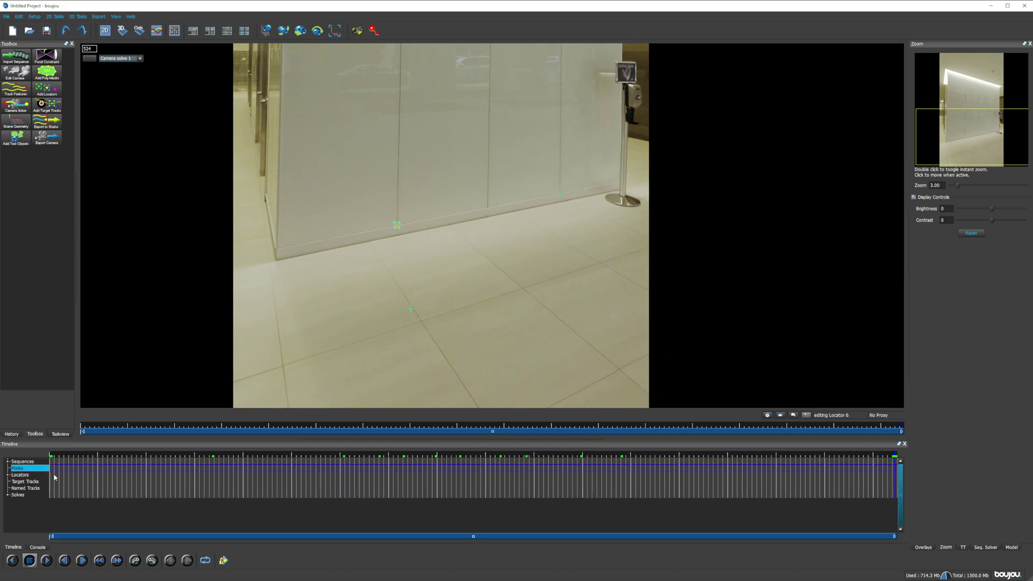
mouse_move(447, 299)
right_down()
mouse_move(431, 255)
mouse_move(443, 281)
right_up()
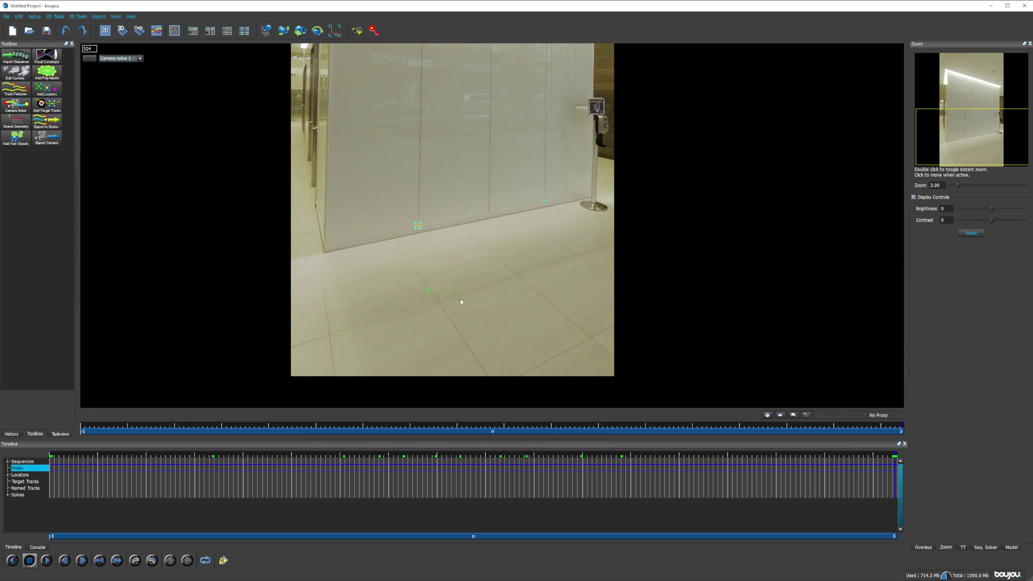
scroll(460, 301, down, 3)
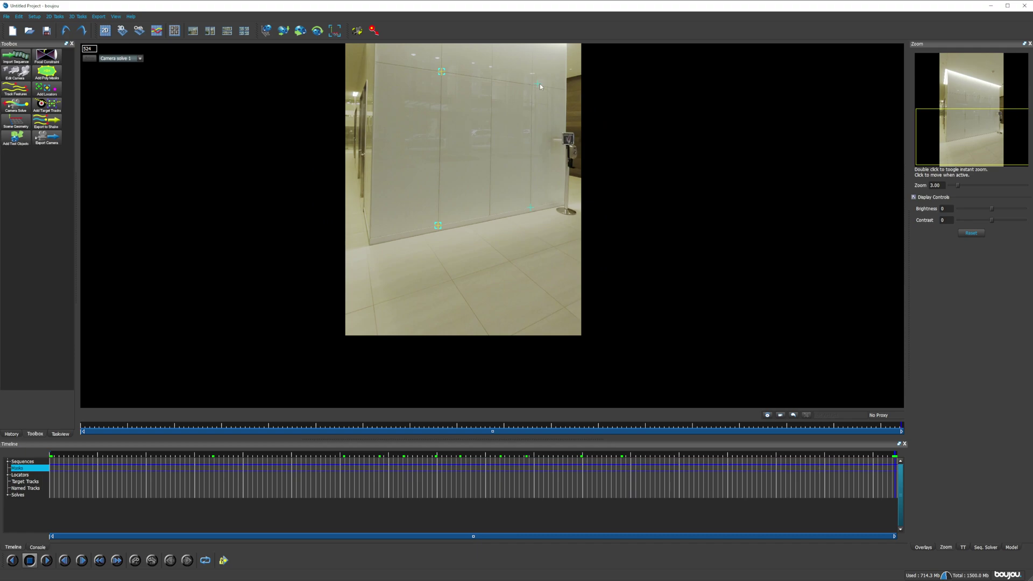
Compare the wall locators on frames 2 and 523, and delete the one where the third vertical seam crosses the horizontal seam.
click(59, 462)
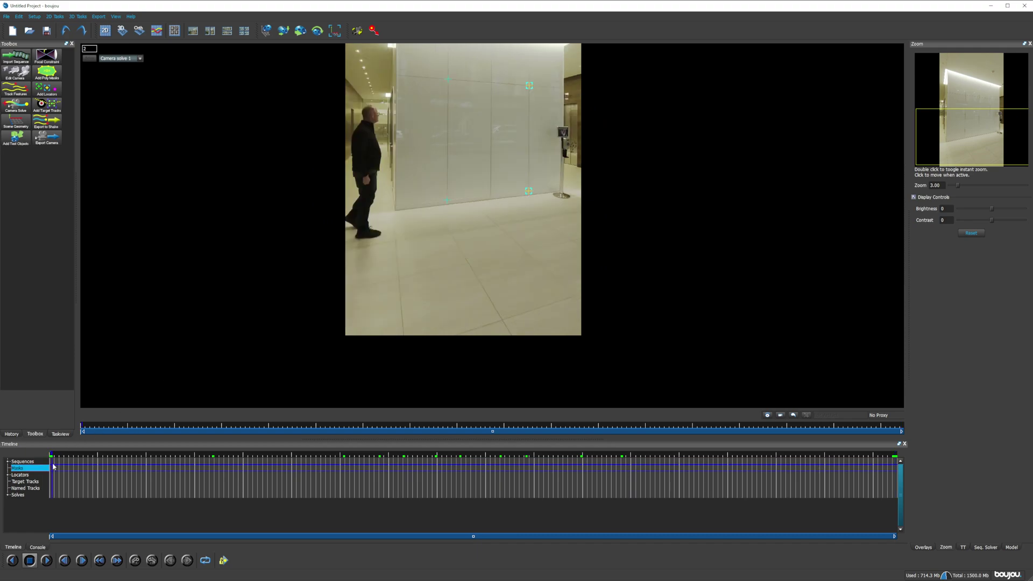
click(895, 470)
click(538, 86)
scroll(532, 81, up, 2)
middle_drag(504, 152, 495, 285)
key(Delete)
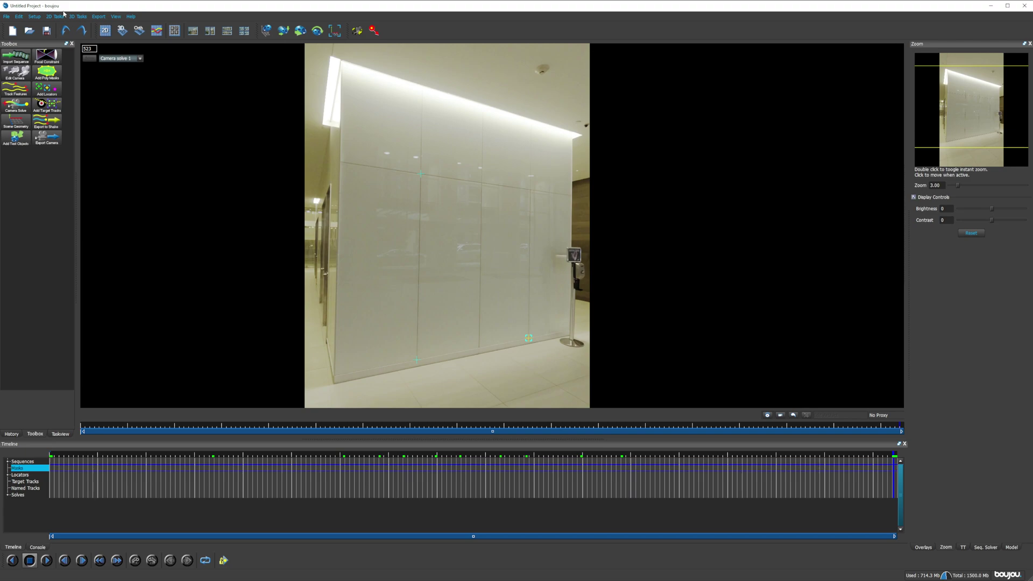
Run Solve Adjust on the camera solve and check the remaining wall locators on frames 1 and 525.
click(77, 16)
click(97, 57)
click(534, 352)
click(52, 470)
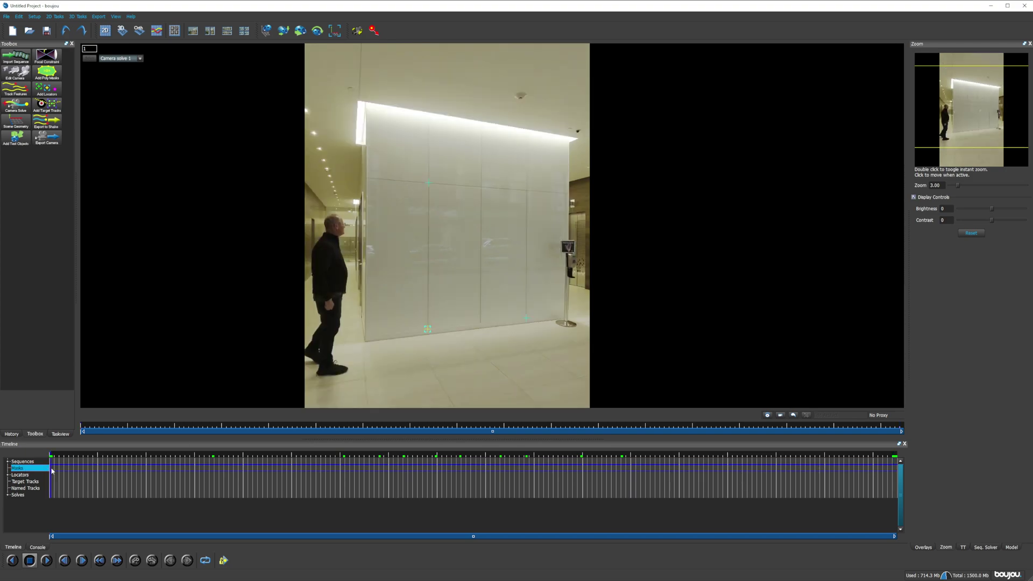
click(896, 479)
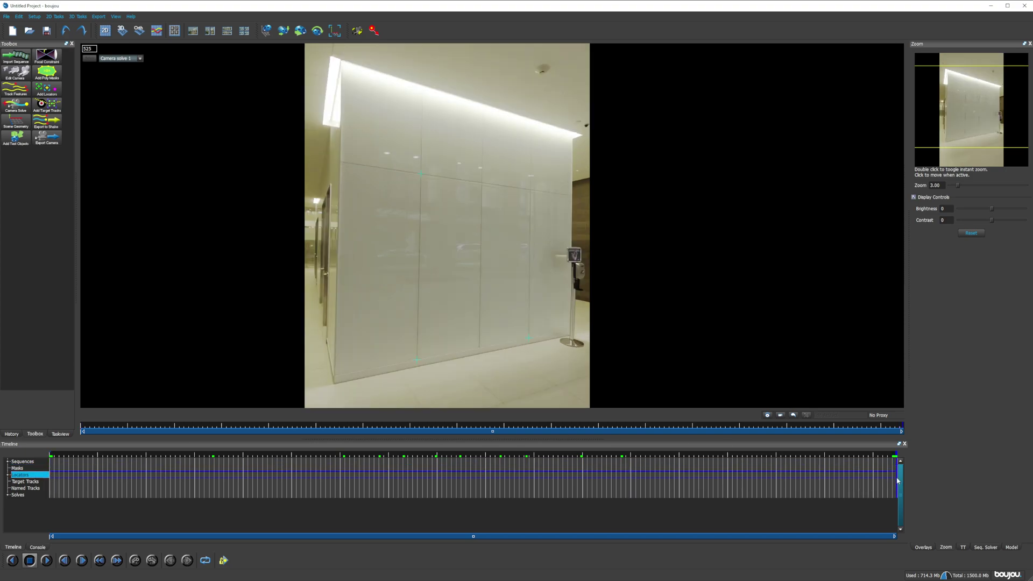
Add a new locator where the third vertical seam crosses the horizontal seam, placing it on frame 2 and near the shot's end, and check frame 236.
click(53, 462)
click(46, 89)
right_drag(622, 171, 623, 188)
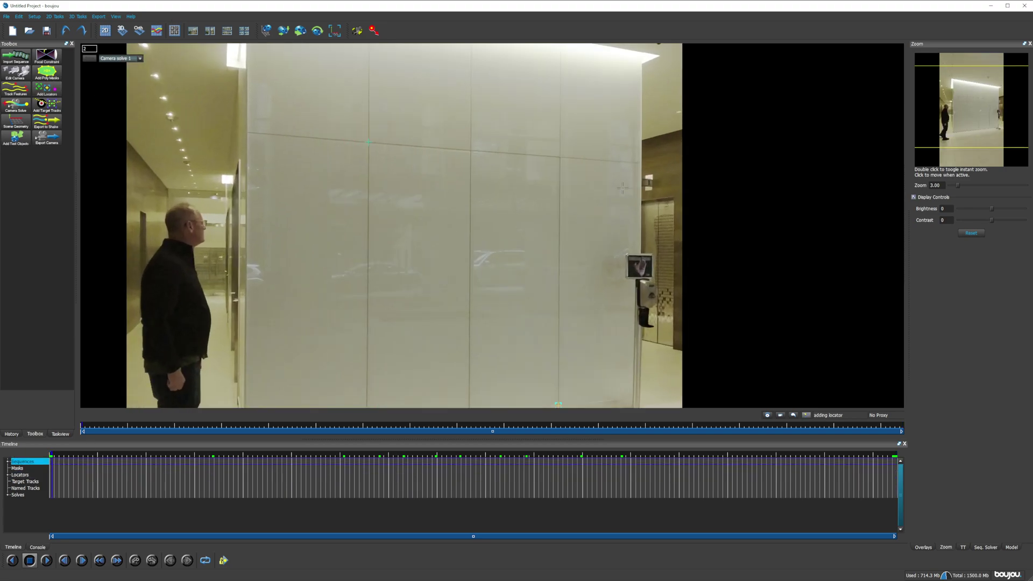
scroll(623, 187, up, 2)
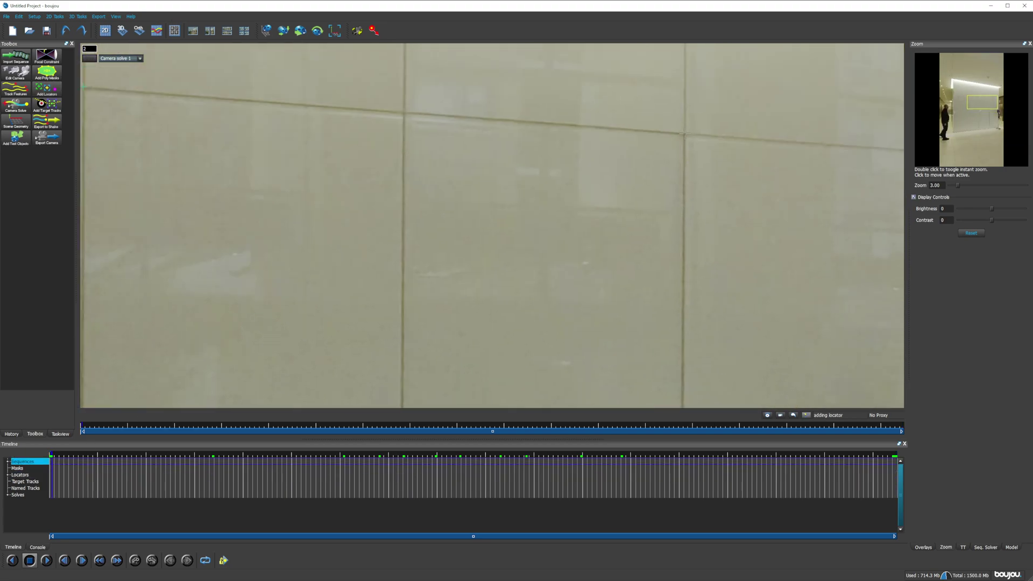
click(684, 132)
click(894, 461)
mouse_move(703, 140)
right_down()
mouse_move(479, 163)
mouse_move(637, 147)
mouse_move(533, 162)
right_up()
click(653, 152)
click(430, 480)
scroll(467, 270, down, 3)
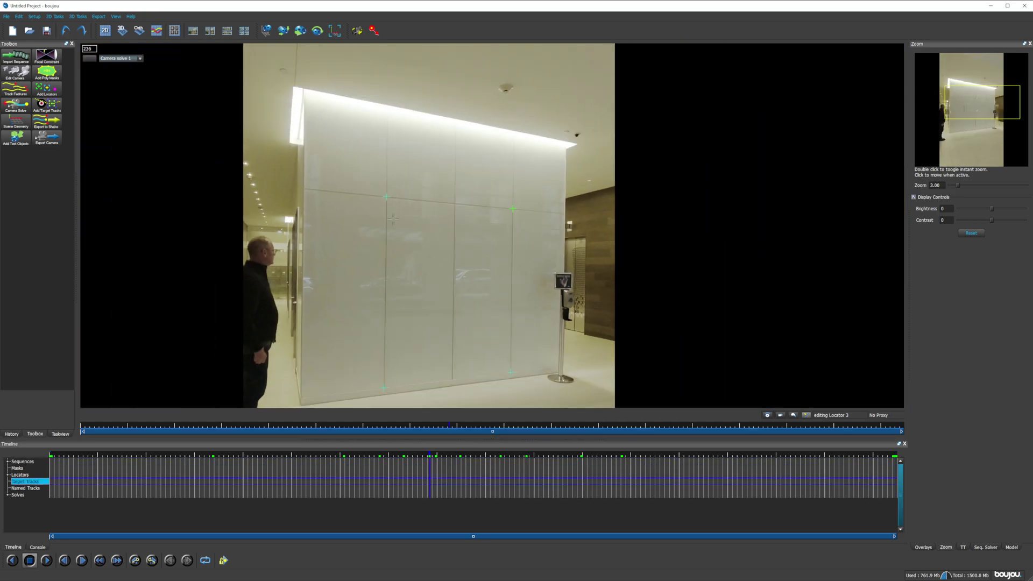
Run Solve Adjust again with the replacement wall locator in place.
click(78, 17)
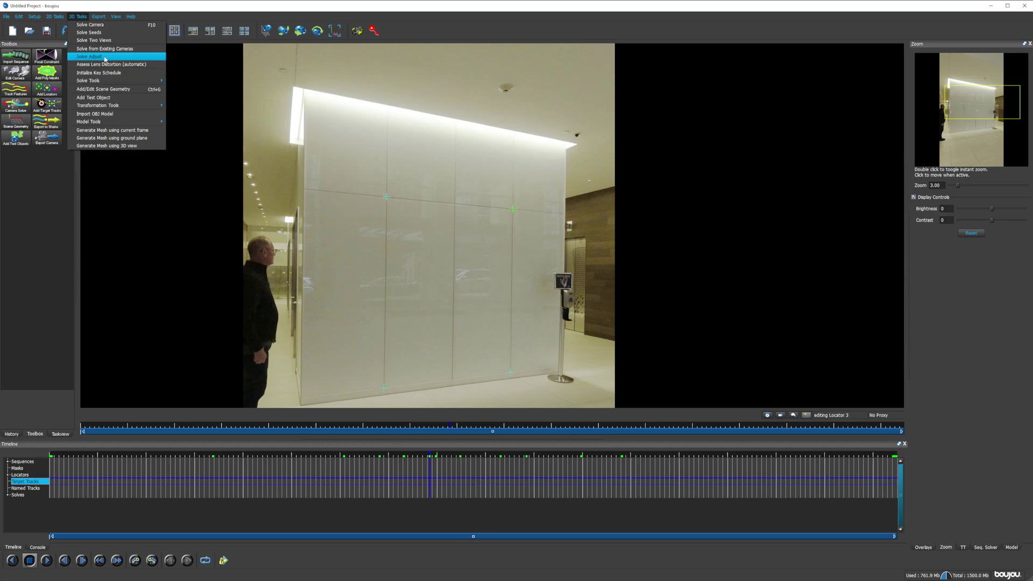
click(106, 57)
click(504, 350)
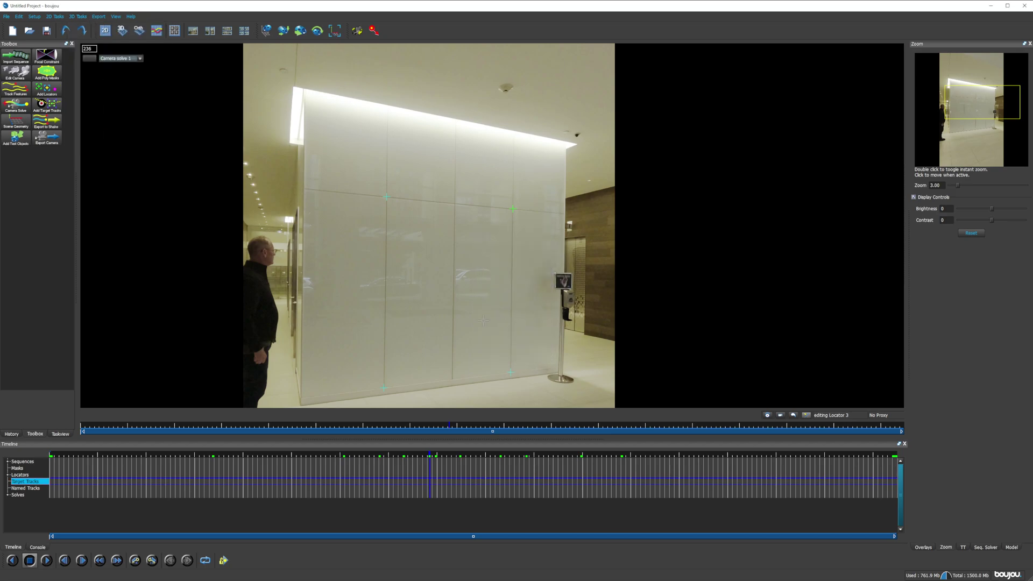
Add a locator at the floor tile crossing in front of the first seam, placing it on frames 2 and 524, and check frame 241.
middle_drag(476, 325, 486, 166)
click(56, 88)
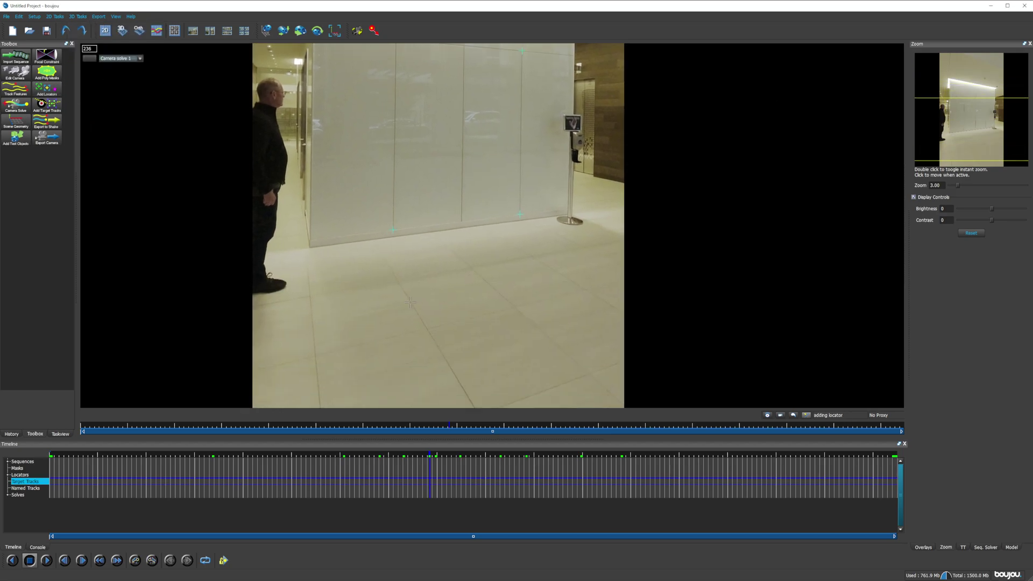
scroll(409, 303, up, 3)
middle_drag(410, 302, 481, 221)
scroll(480, 221, up, 3)
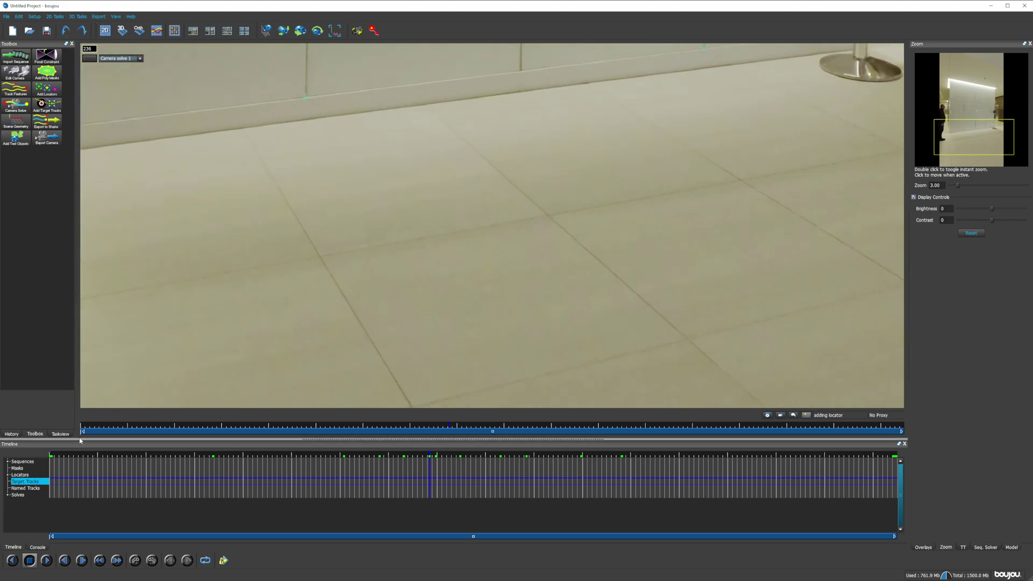
click(53, 463)
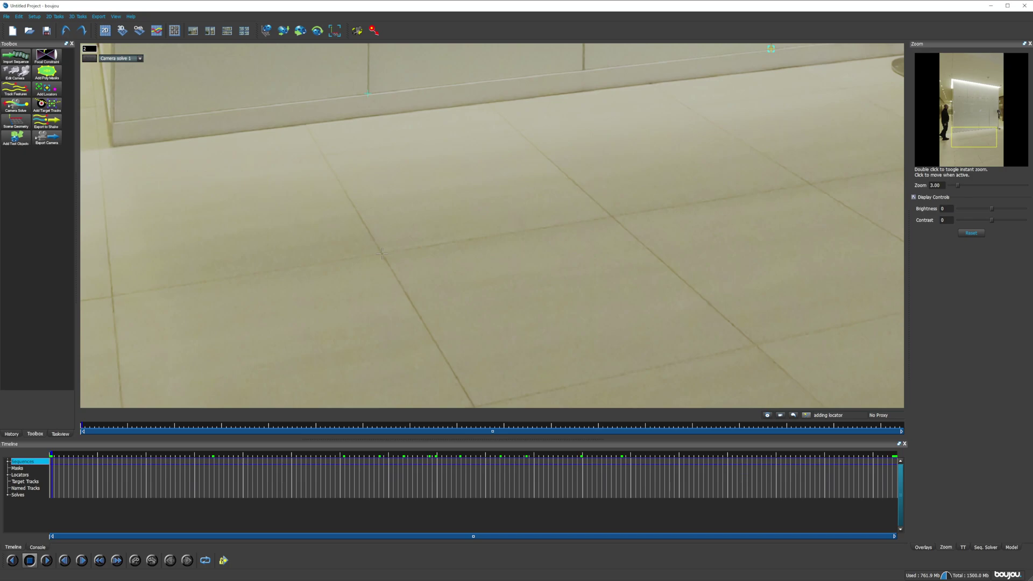
click(382, 253)
click(878, 482)
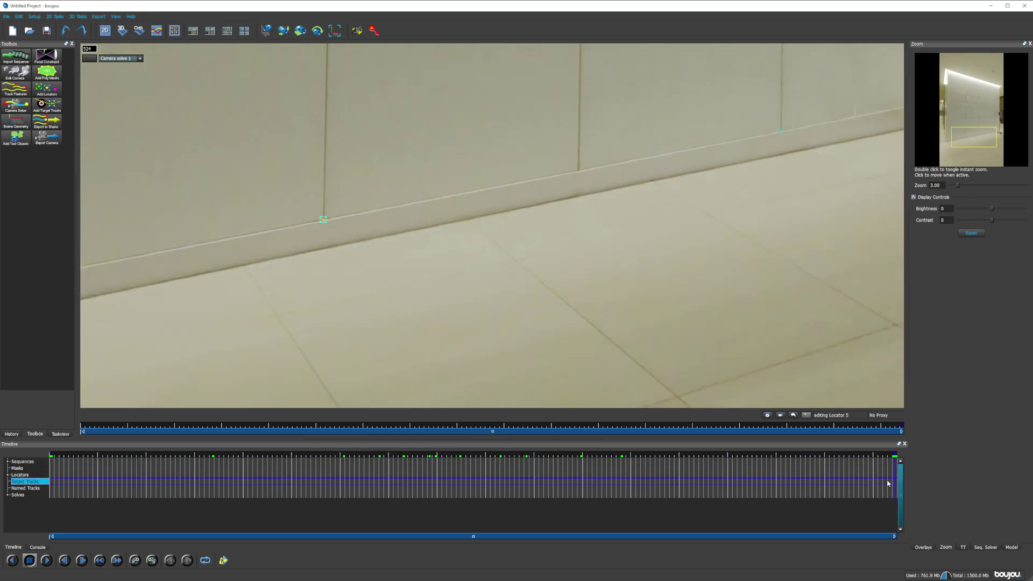
scroll(347, 253, down, 5)
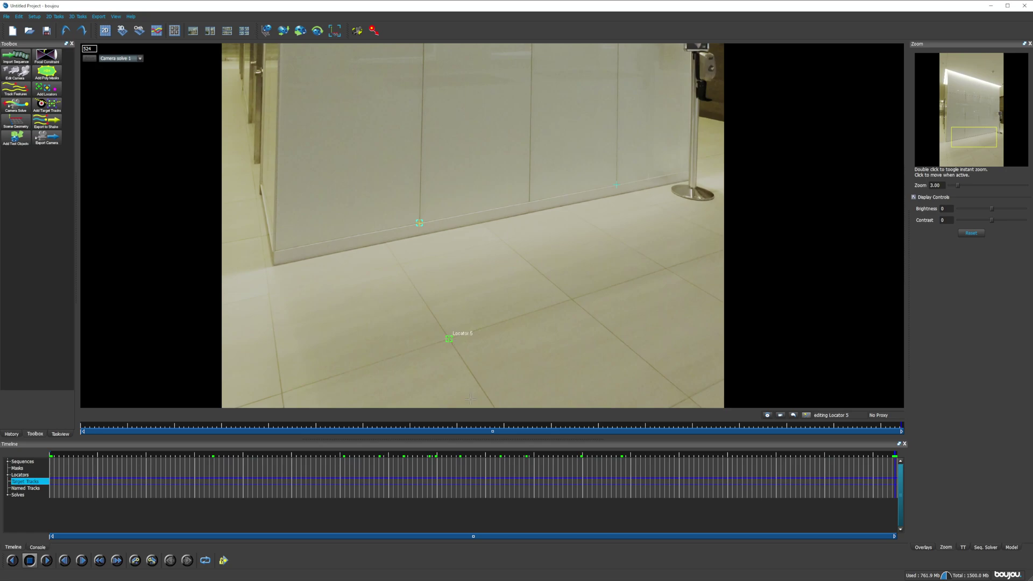
click(439, 490)
scroll(439, 276, down, 7)
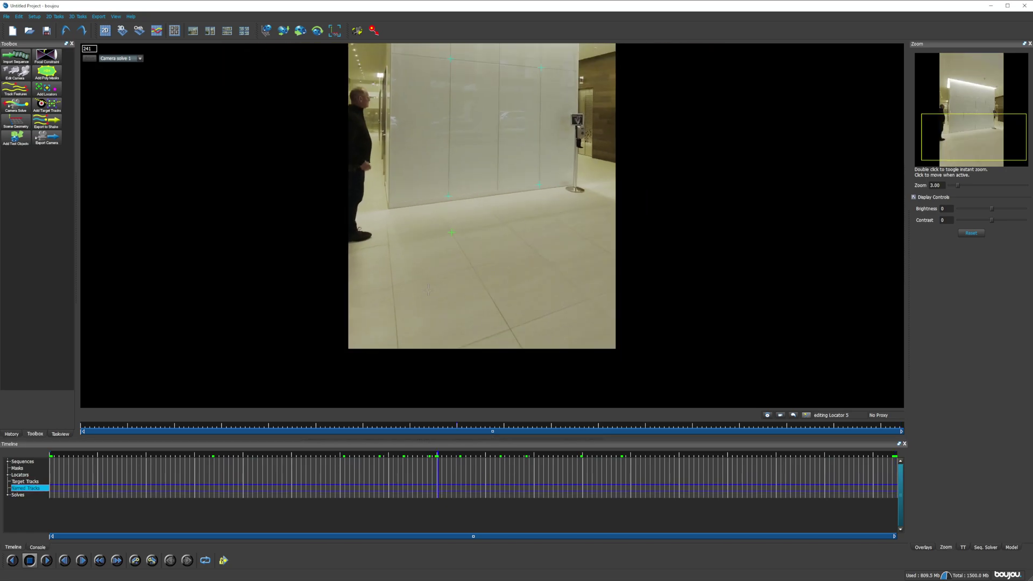
scroll(475, 179, up, 4)
middle_drag(475, 180, 470, 199)
scroll(470, 199, down, 2)
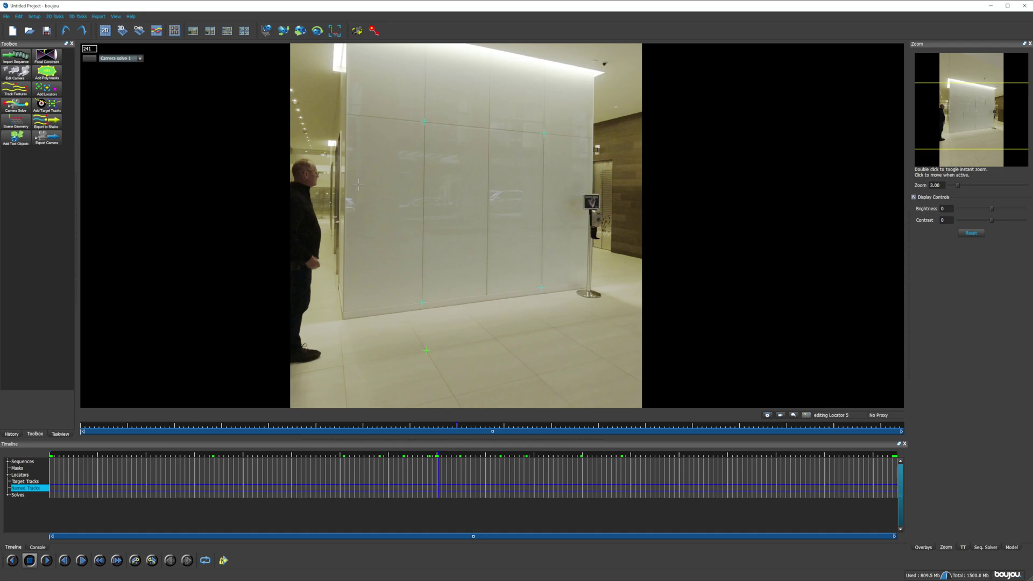
Add a new locator at the floor tile crossing nearest the stand, in front of the third wall seam, placing it on frame 1.
middle_drag(404, 222, 375, 144)
click(47, 89)
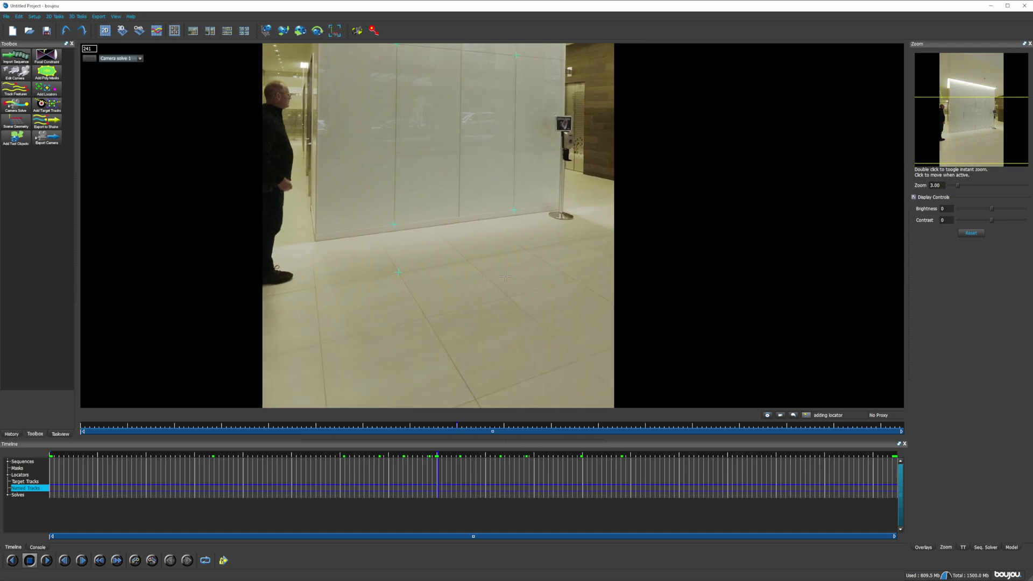
scroll(508, 273, up, 4)
click(50, 470)
scroll(449, 225, down, 5)
scroll(472, 230, up, 4)
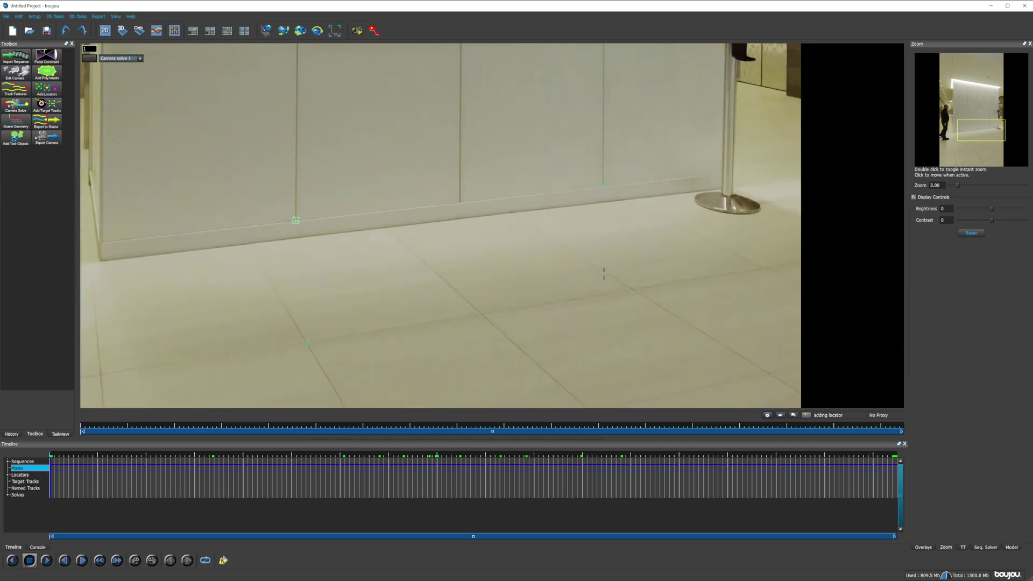
click(646, 295)
scroll(491, 225, down, 2)
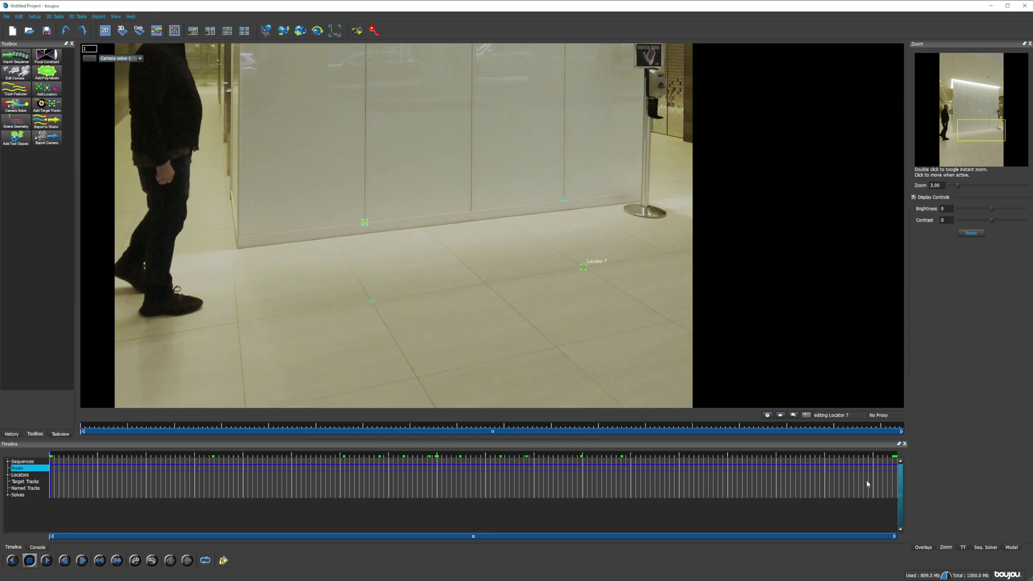
Place the same floor locator on its tile crossing at frame 524 and check its position on frame 274.
click(895, 476)
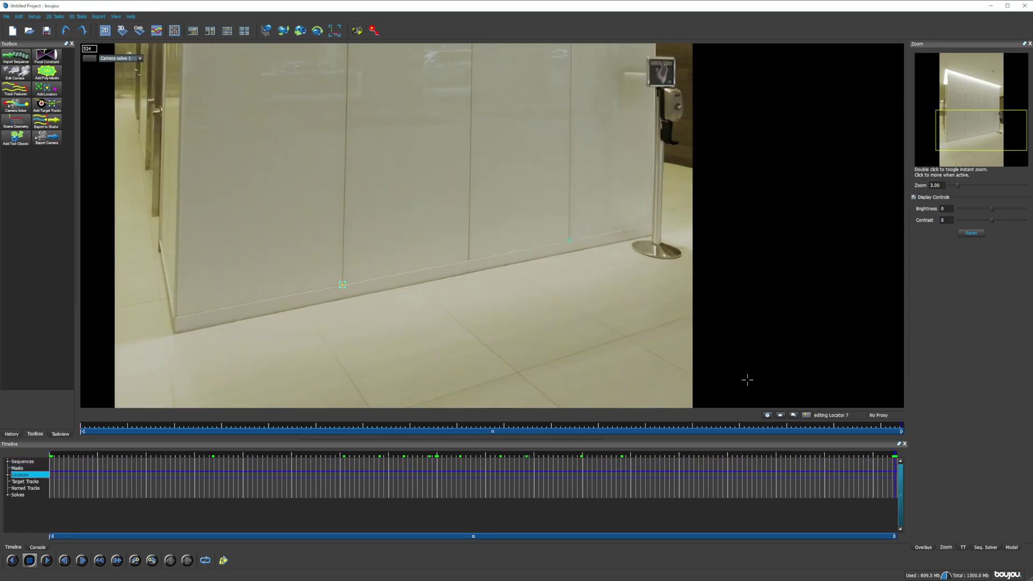
scroll(682, 338, down, 1)
scroll(645, 307, up, 4)
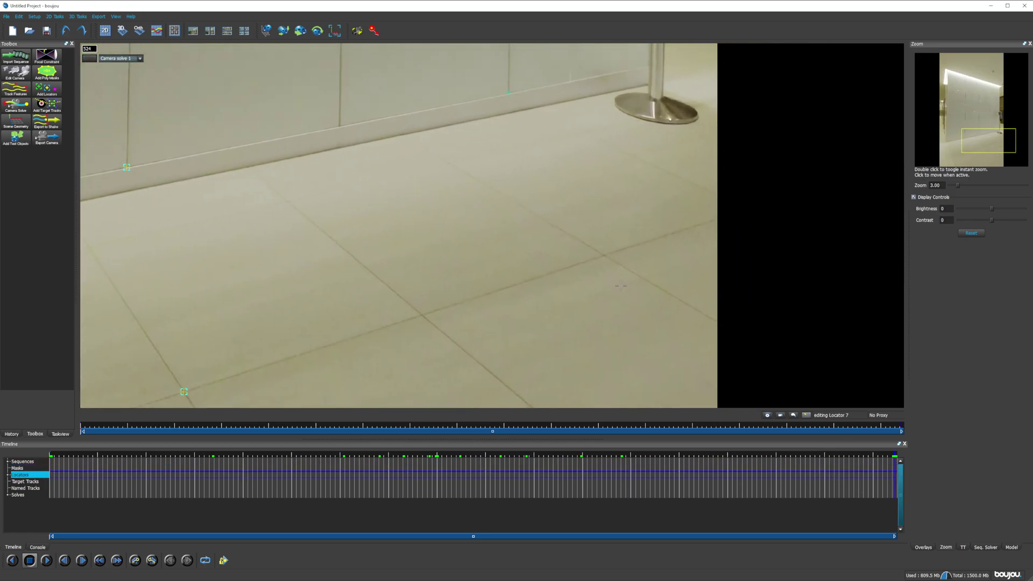
scroll(619, 283, up, 1)
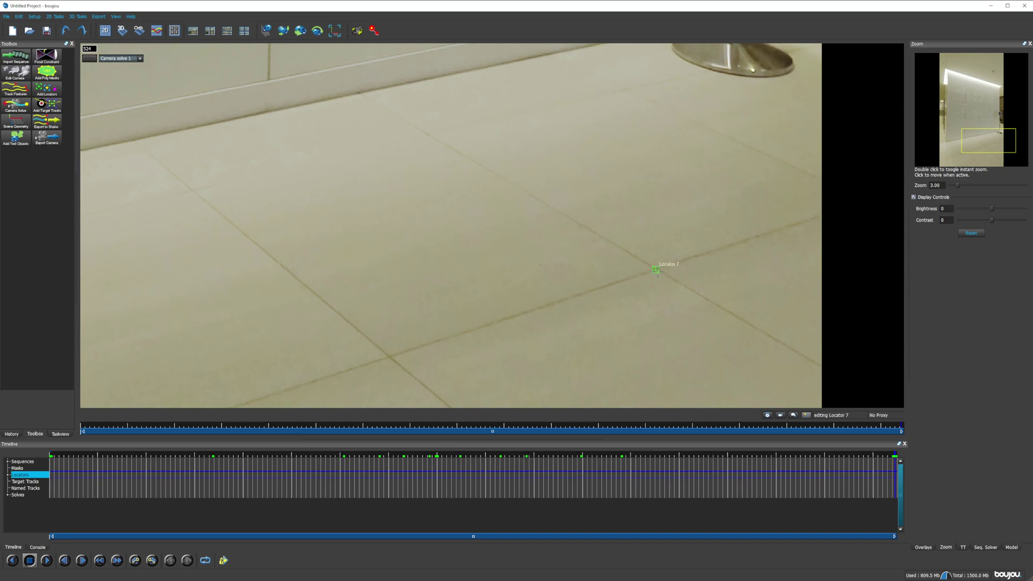
scroll(650, 272, down, 5)
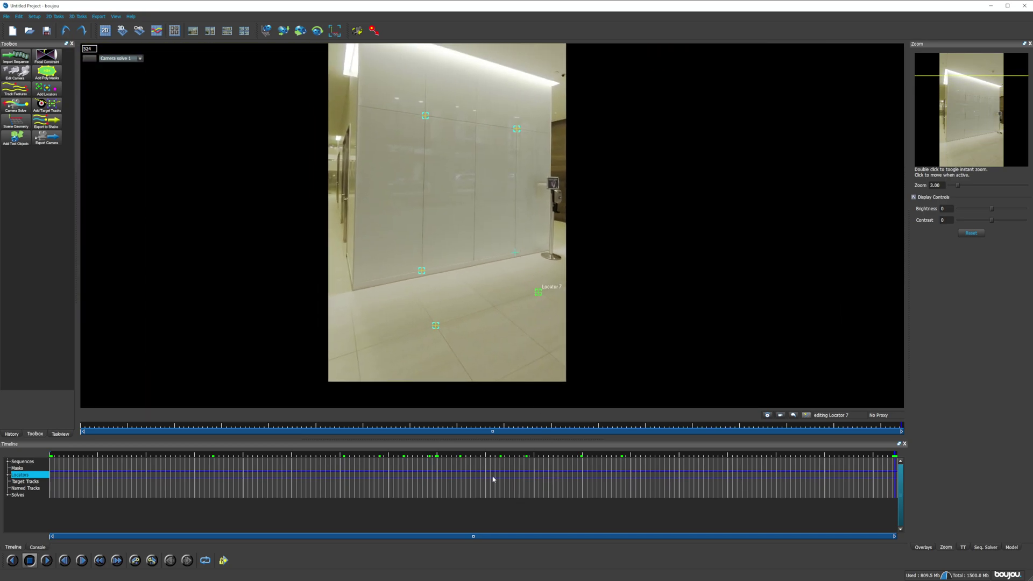
click(492, 478)
scroll(440, 217, up, 2)
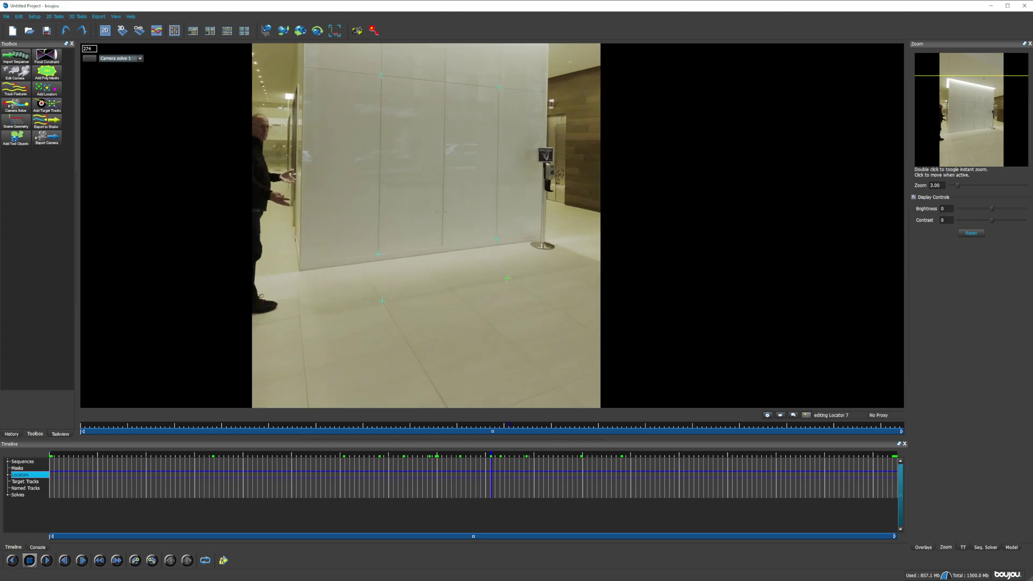
scroll(440, 217, up, 1)
scroll(349, 243, up, 1)
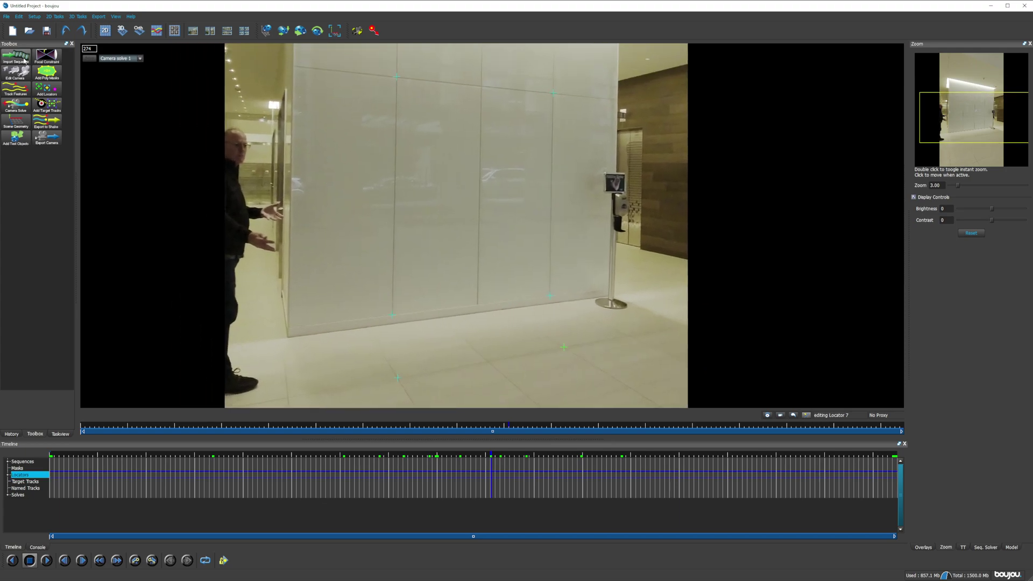
Run Solve Adjust on Camera solve 1 with the second floor locator included and check the locators on frame 274.
click(78, 16)
click(89, 56)
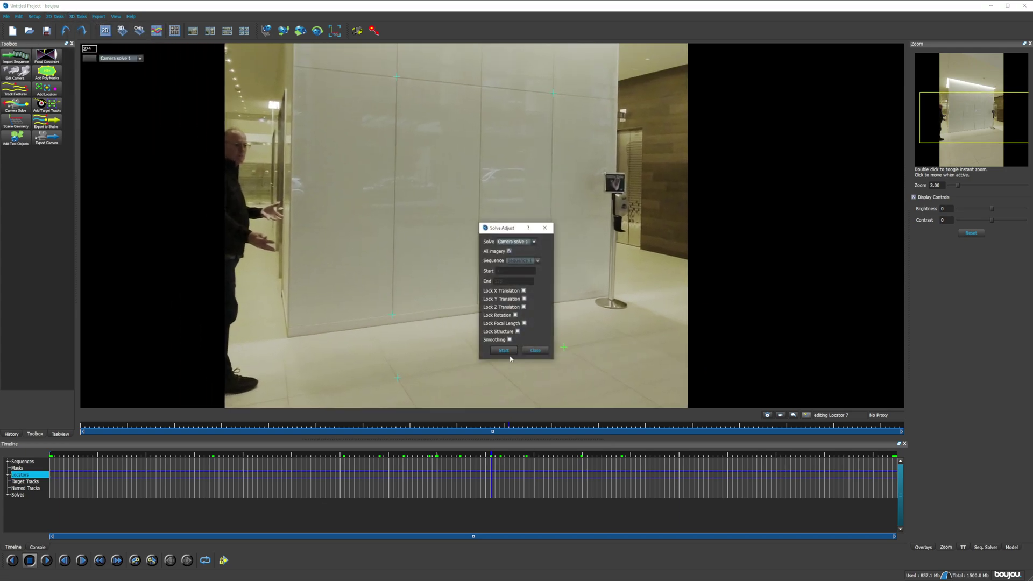
click(504, 354)
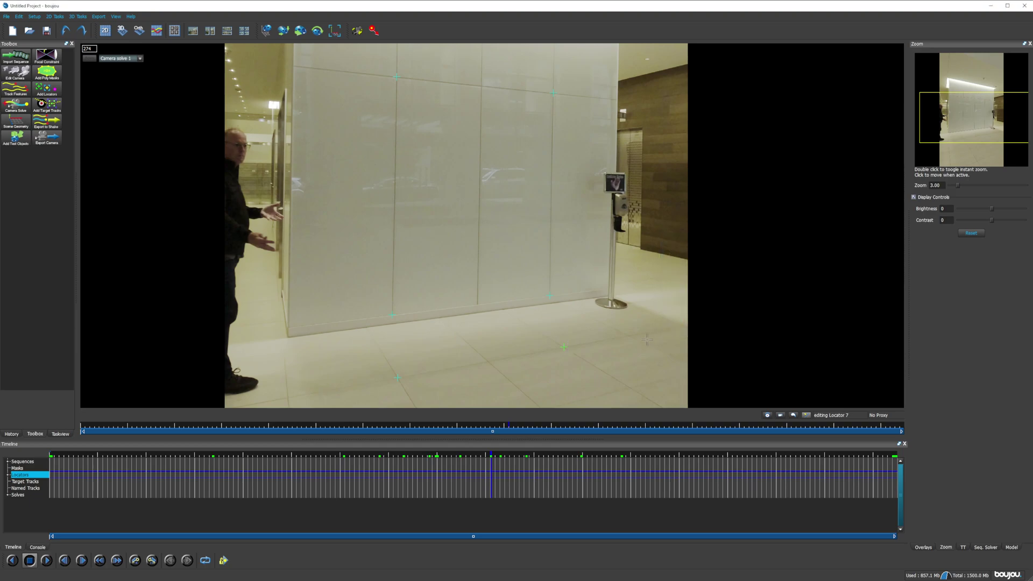
scroll(429, 198, down, 2)
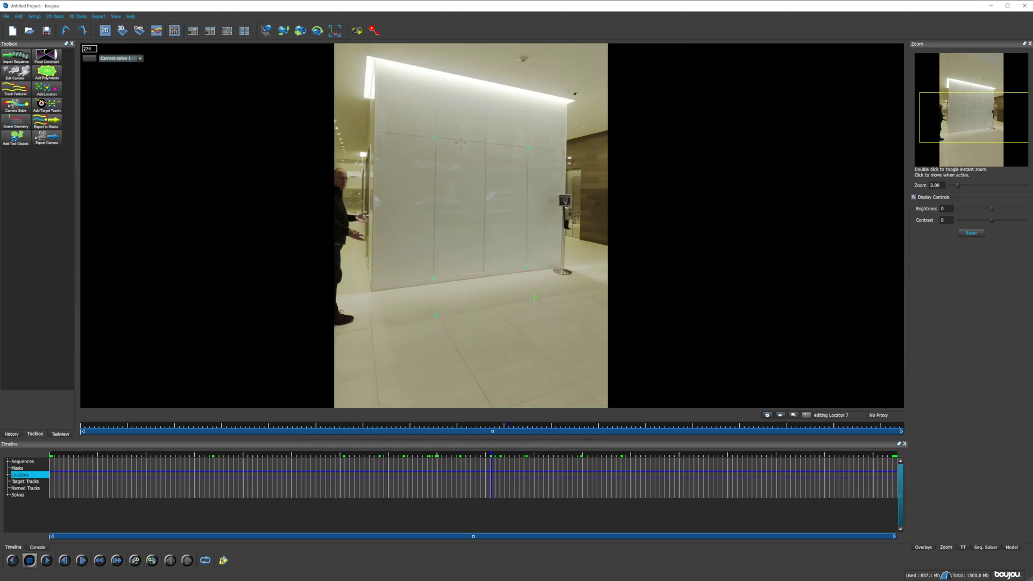
scroll(452, 306, up, 2)
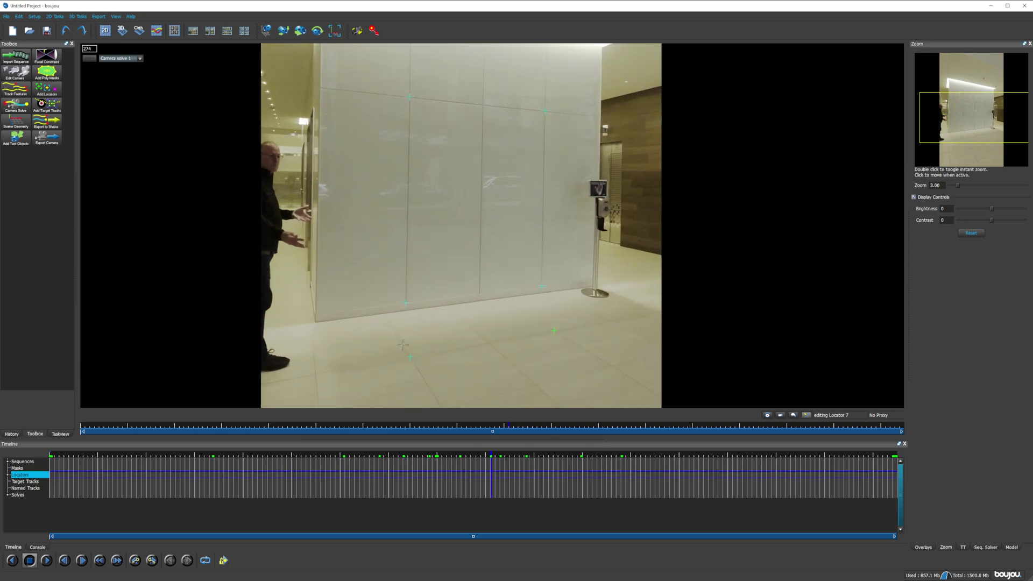
Add a locator at the next floor tile crossing toward the camera along the first locator's seam, placing it on frame 274.
click(46, 89)
middle_drag(442, 404, 420, 287)
scroll(420, 296, up, 3)
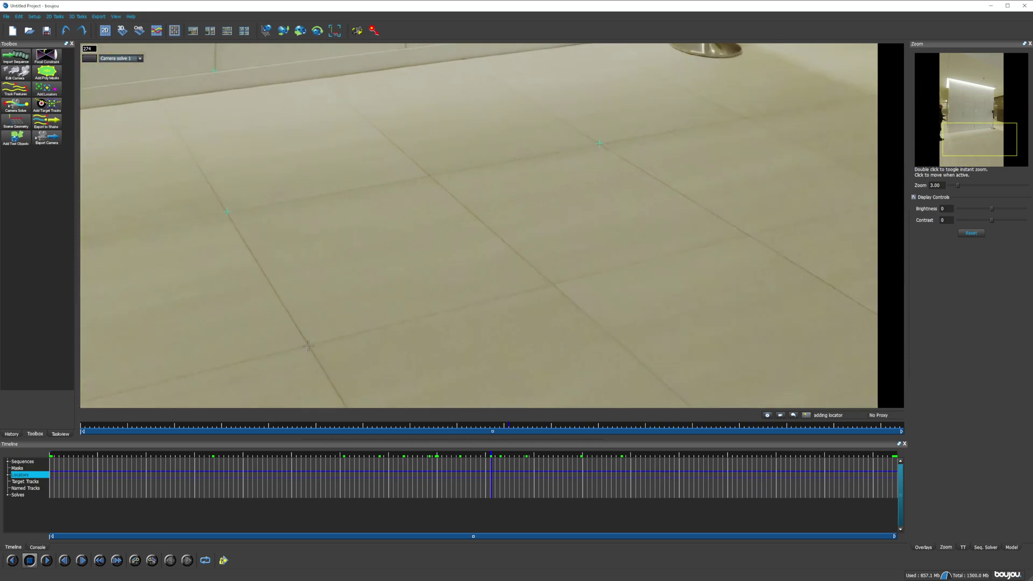
click(308, 346)
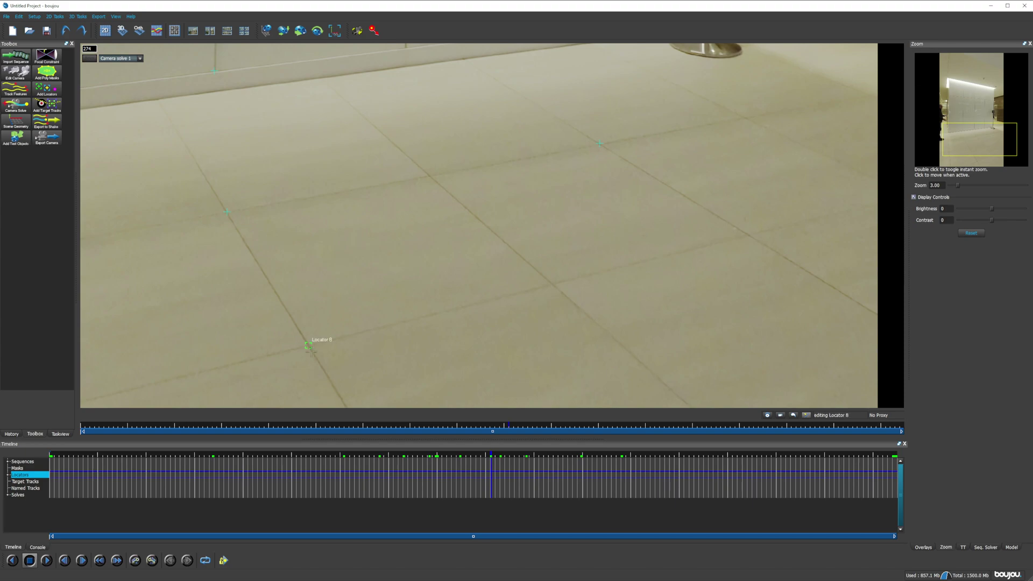
Place the foreground floor locator on its tile crossing at frames 368 and 438, and check it on frame 3.
click(896, 481)
middle_drag(477, 398, 489, 210)
scroll(489, 209, down, 3)
click(643, 468)
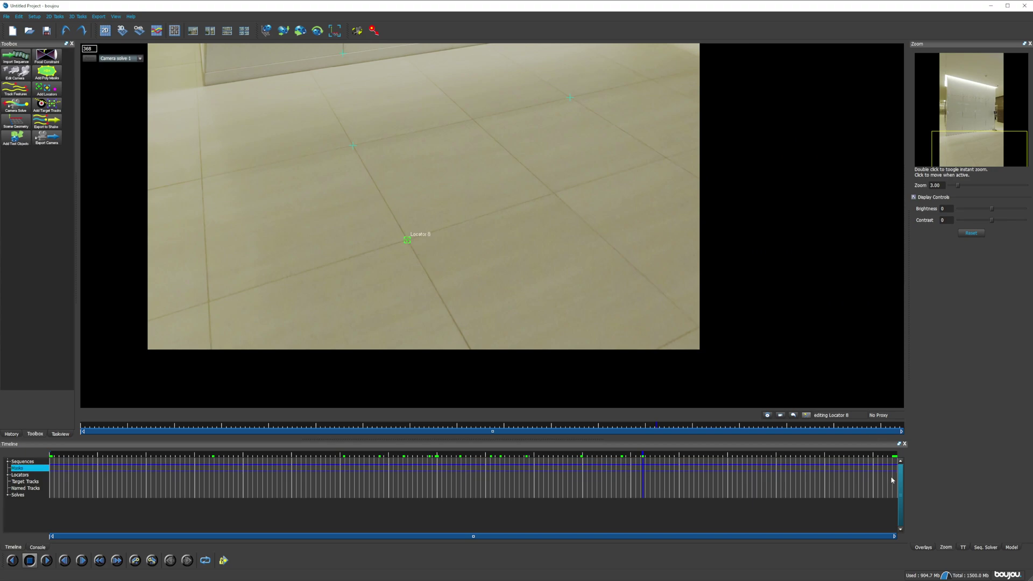
click(823, 487)
click(756, 483)
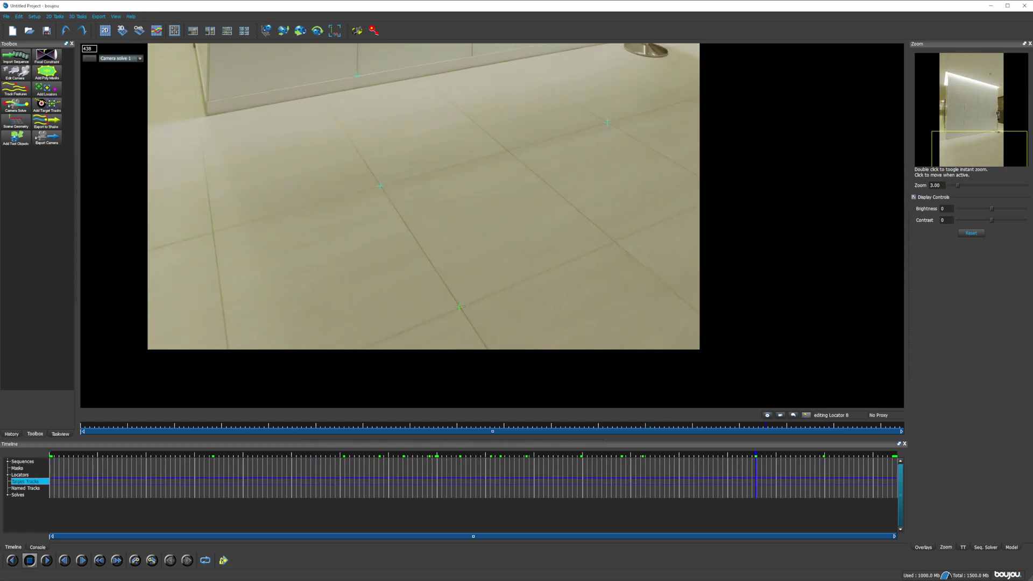
click(460, 307)
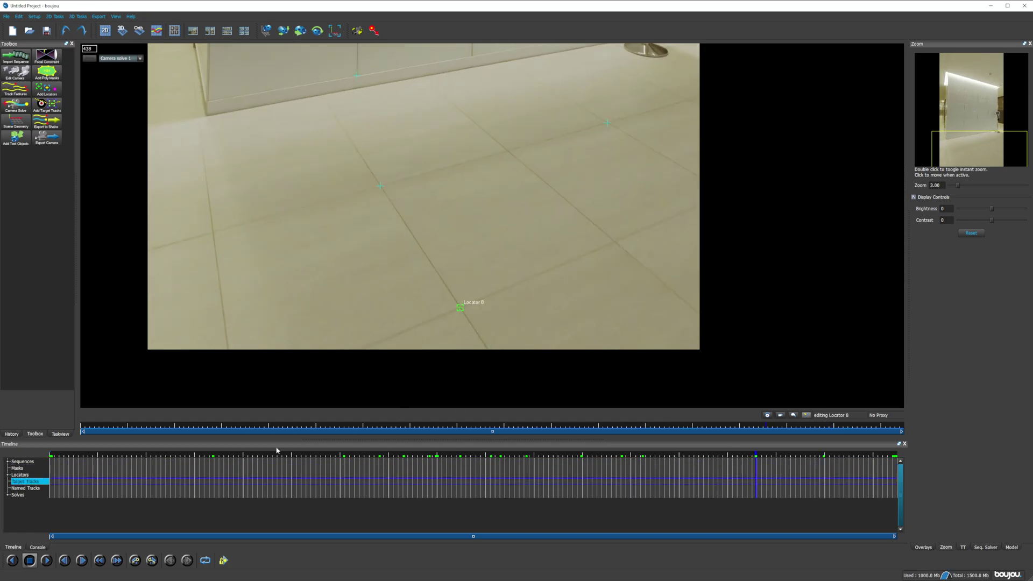
click(52, 476)
scroll(454, 206, down, 2)
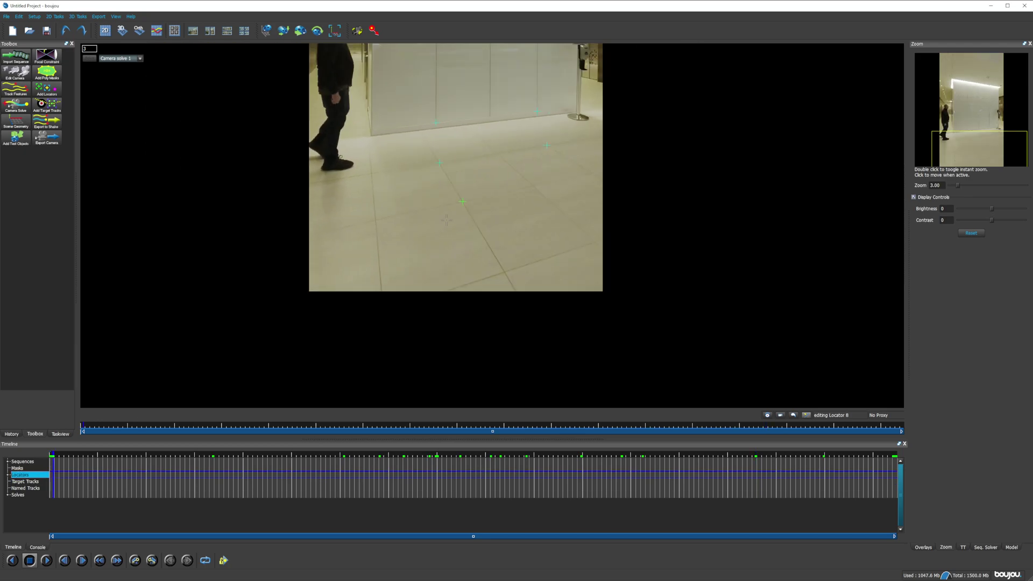
scroll(454, 206, down, 2)
Run Solve Adjust on the camera solve with the foreground floor locator included.
click(77, 16)
click(91, 56)
click(505, 353)
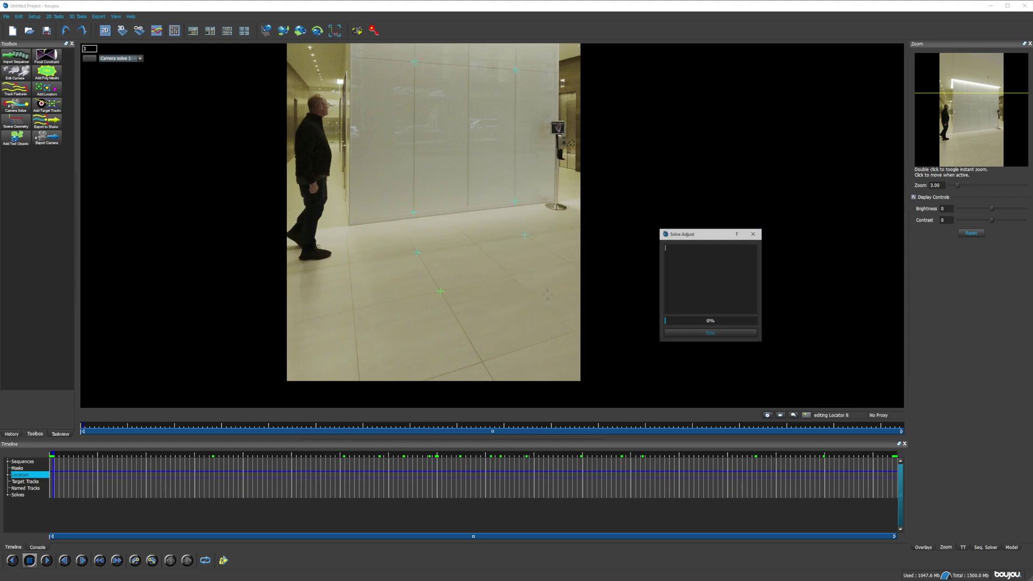
middle_drag(547, 209, 530, 245)
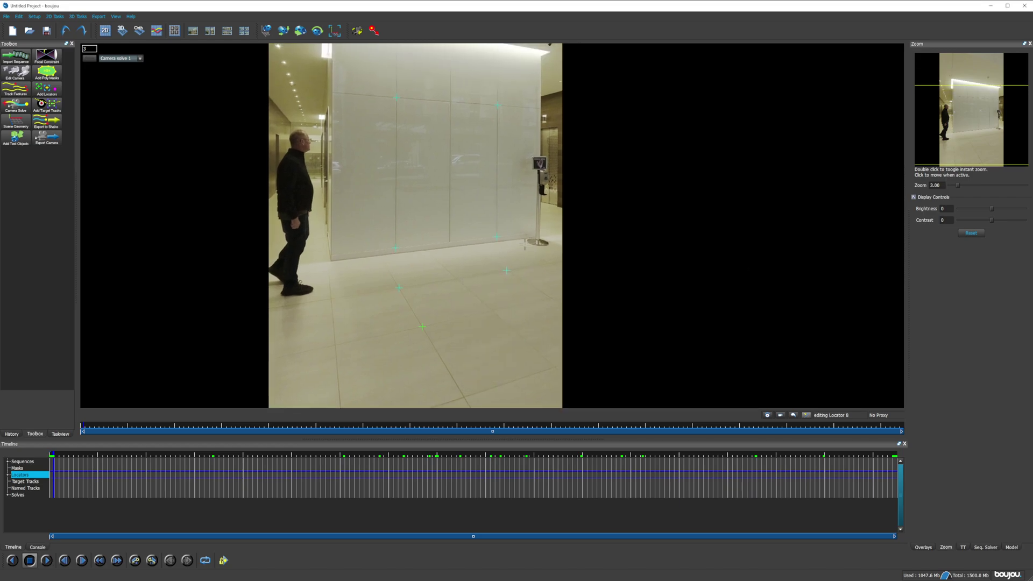
Add a locator at the middle tile crossing between the two floor locators nearest the wall, placing it on frames 3 and 522.
click(55, 91)
scroll(434, 295, up, 8)
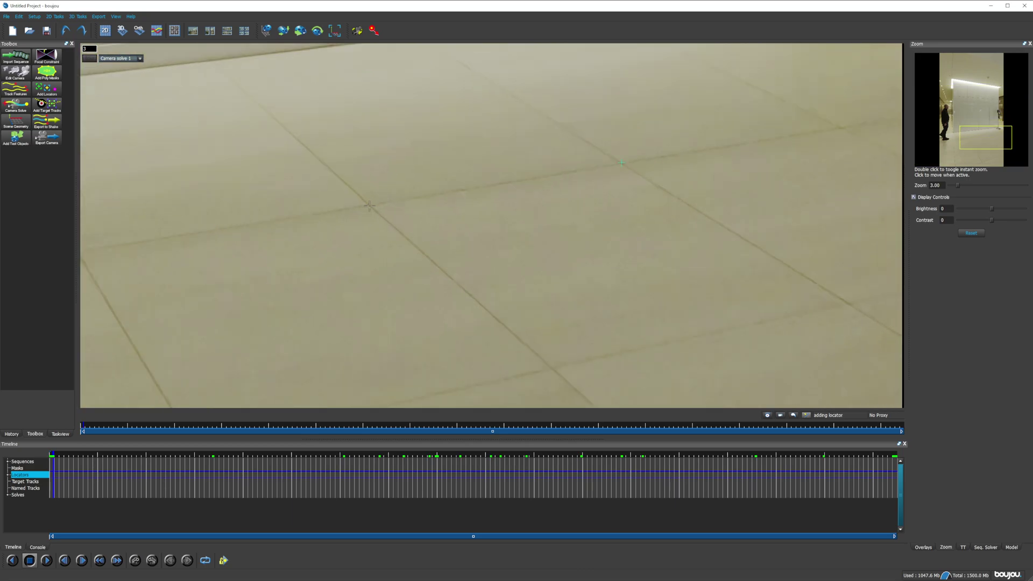
click(369, 205)
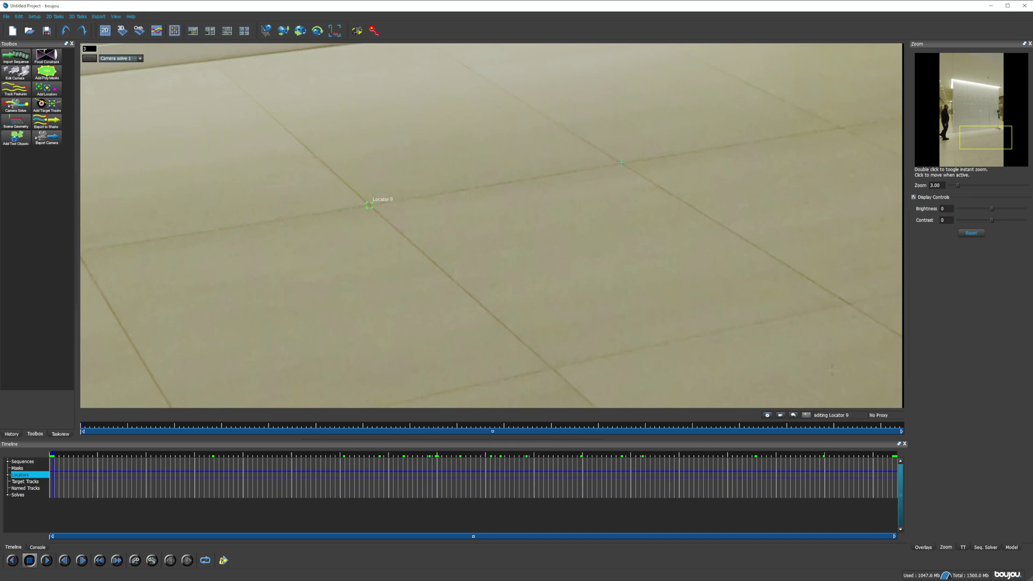
click(891, 468)
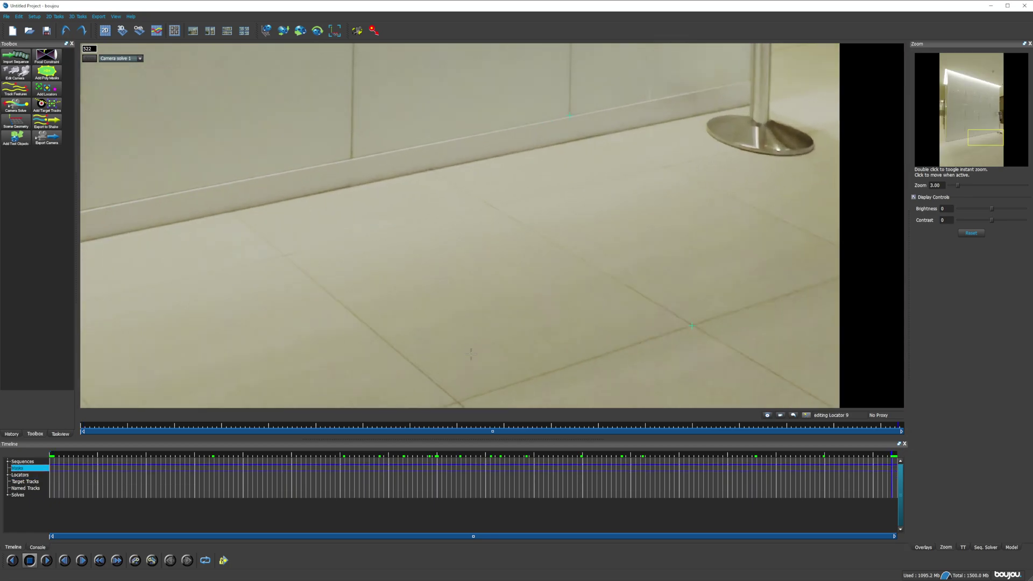
middle_drag(470, 354, 474, 273)
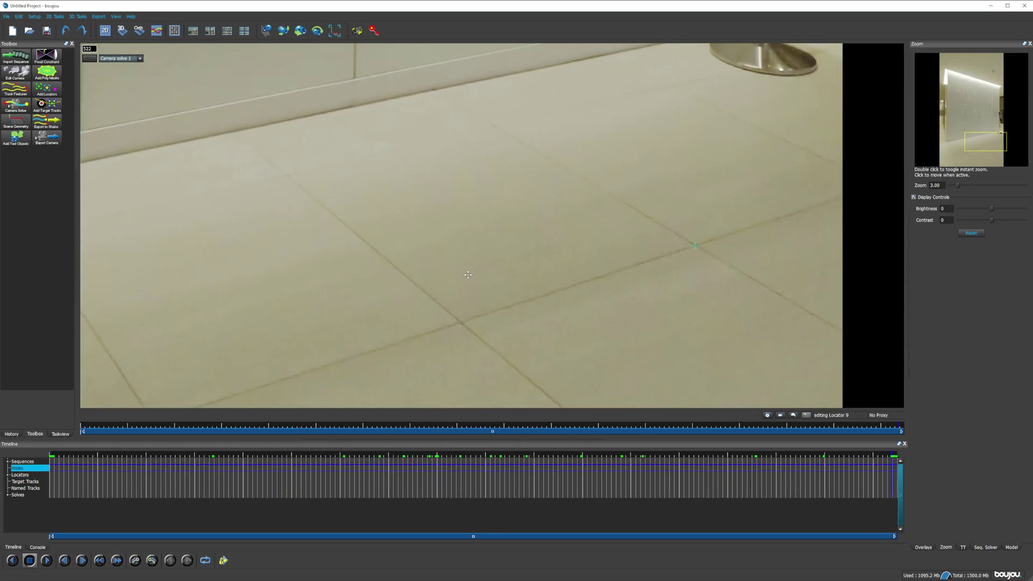
click(461, 321)
scroll(461, 321, down, 6)
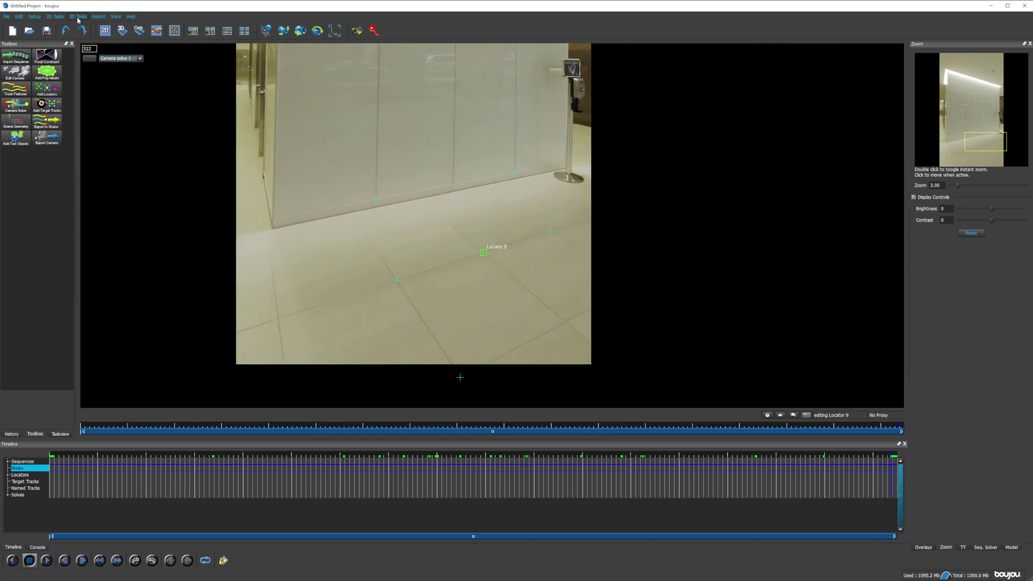
Run Solve Adjust again with the middle floor locator in place.
click(74, 17)
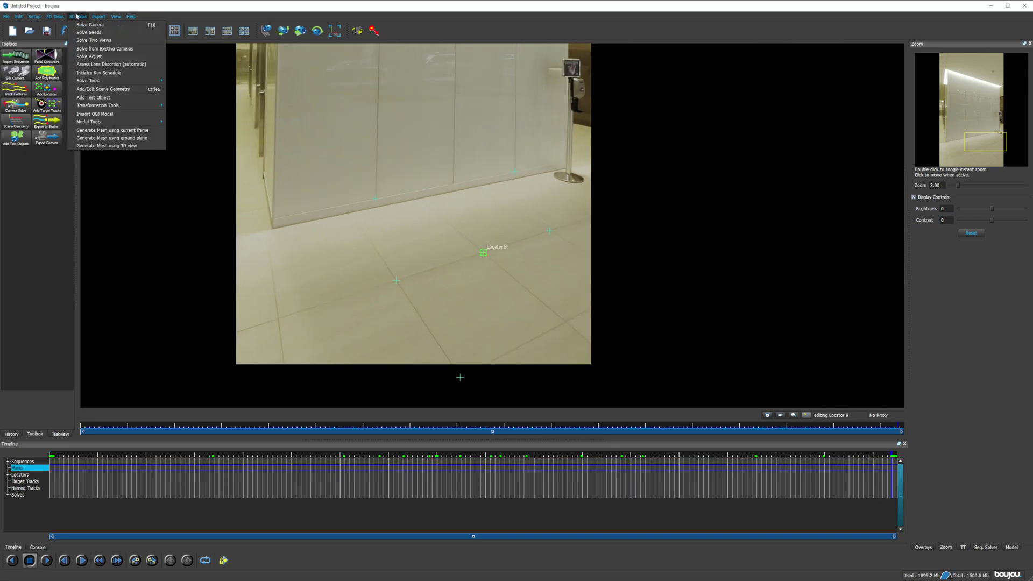
click(98, 57)
click(504, 351)
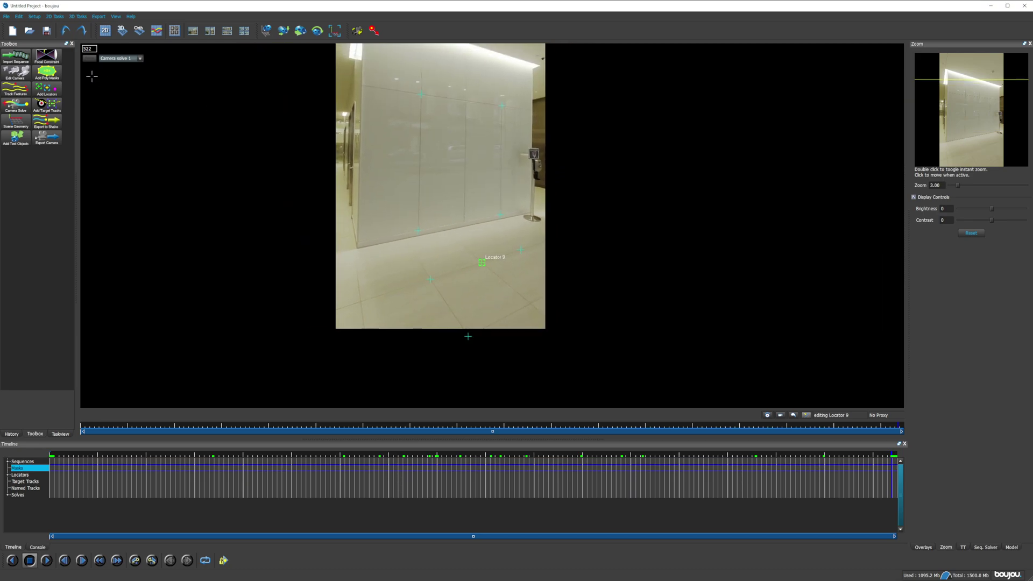
Open the Scene Geometry settings and hide the Predictions overlay so only the locators remain selectable.
right_click(552, 199)
click(566, 203)
click(16, 123)
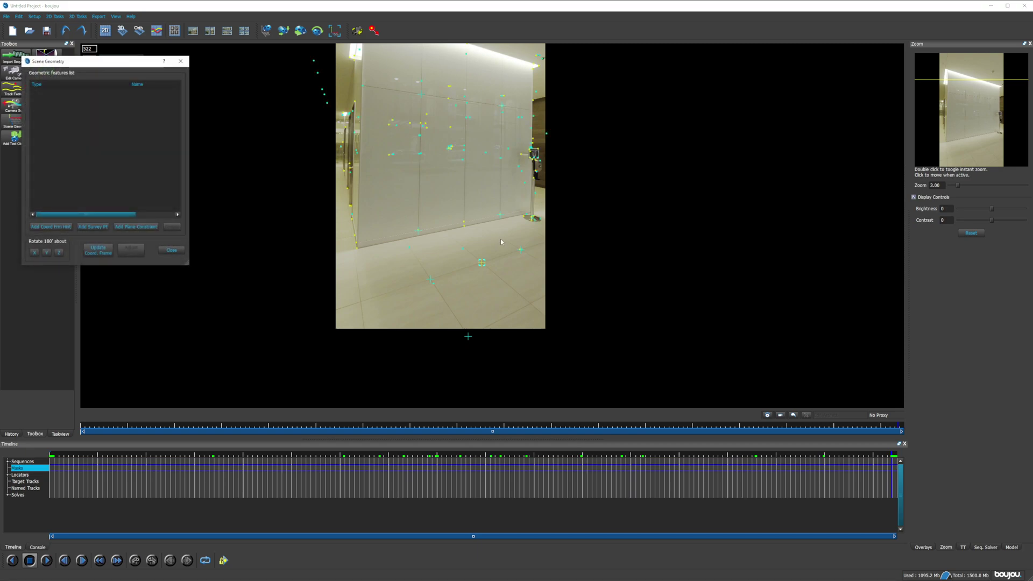
click(924, 547)
click(930, 150)
Add an Origin coordinate frame hint connected to Locator 9 on the floor and show the Ground Plane overlay.
click(482, 263)
click(68, 228)
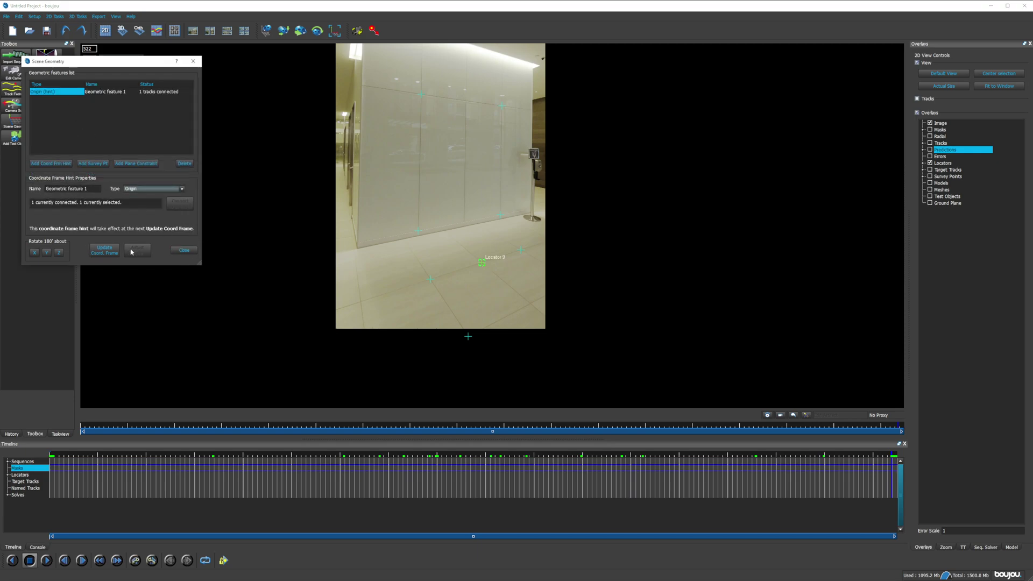
click(924, 223)
click(935, 204)
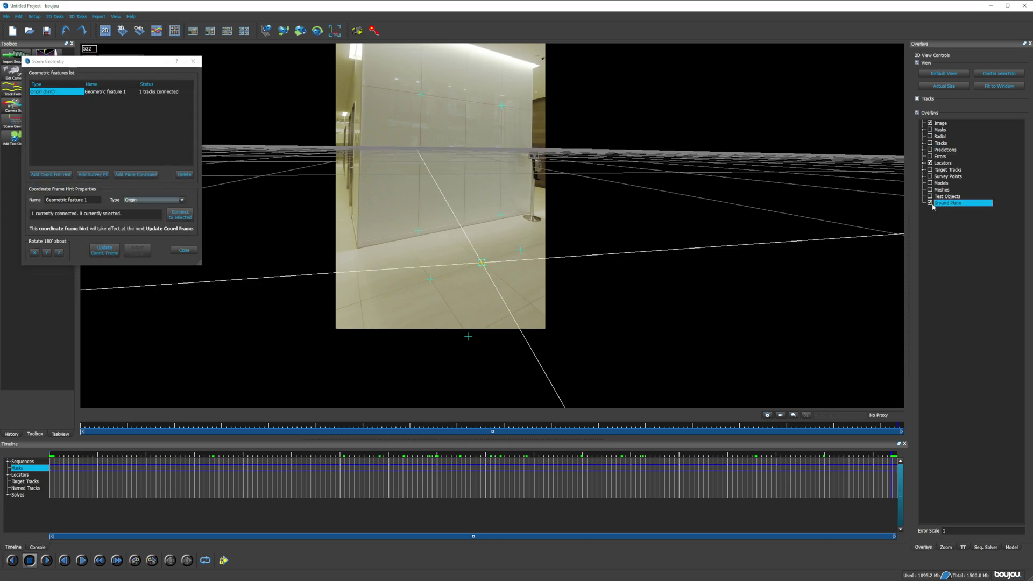
Add a coordinate frame hint of type Line parallel to x-axis and connect it to the two lower wall locators.
click(50, 174)
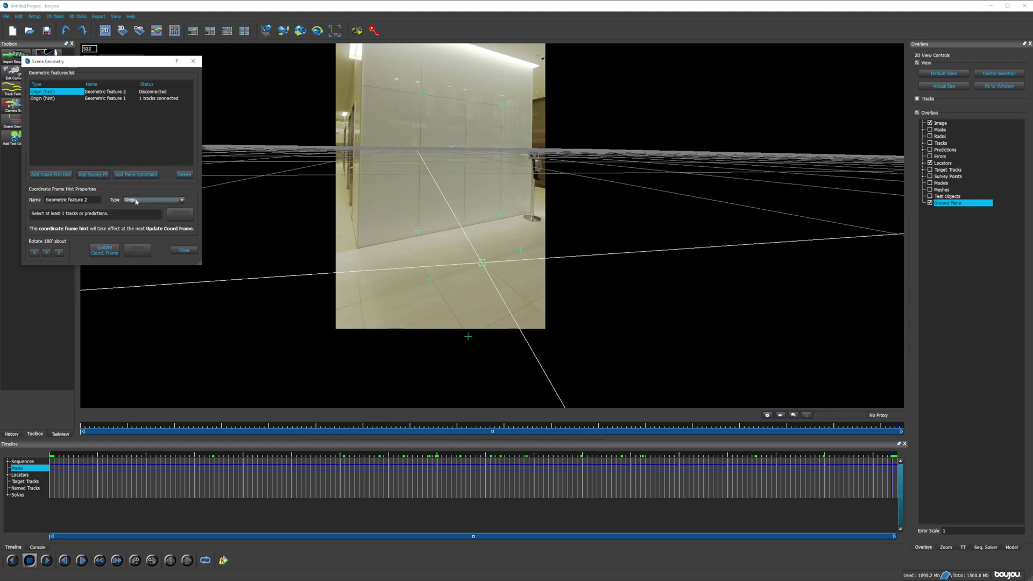
click(135, 200)
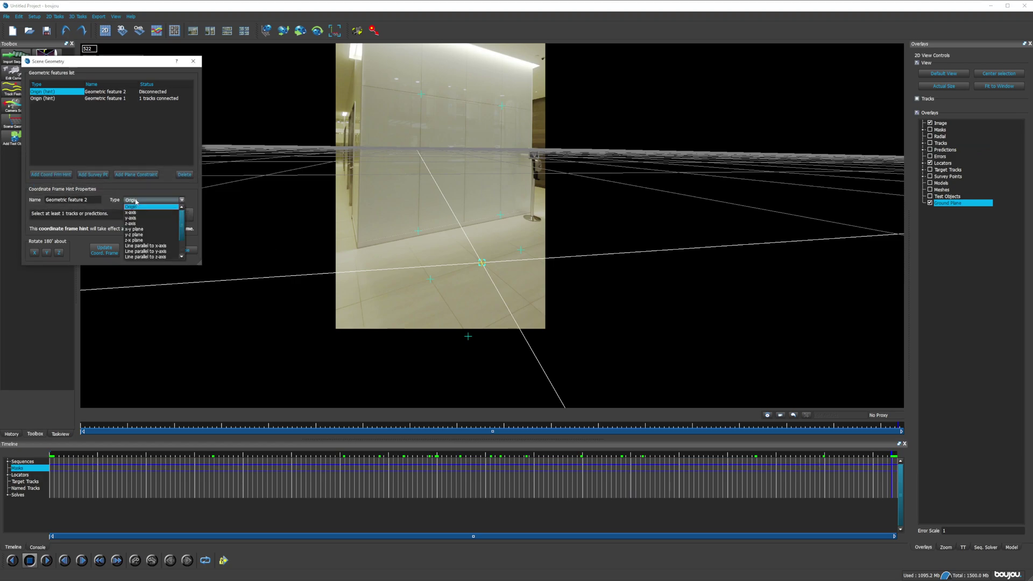
click(147, 245)
click(419, 232)
shift+click(500, 215)
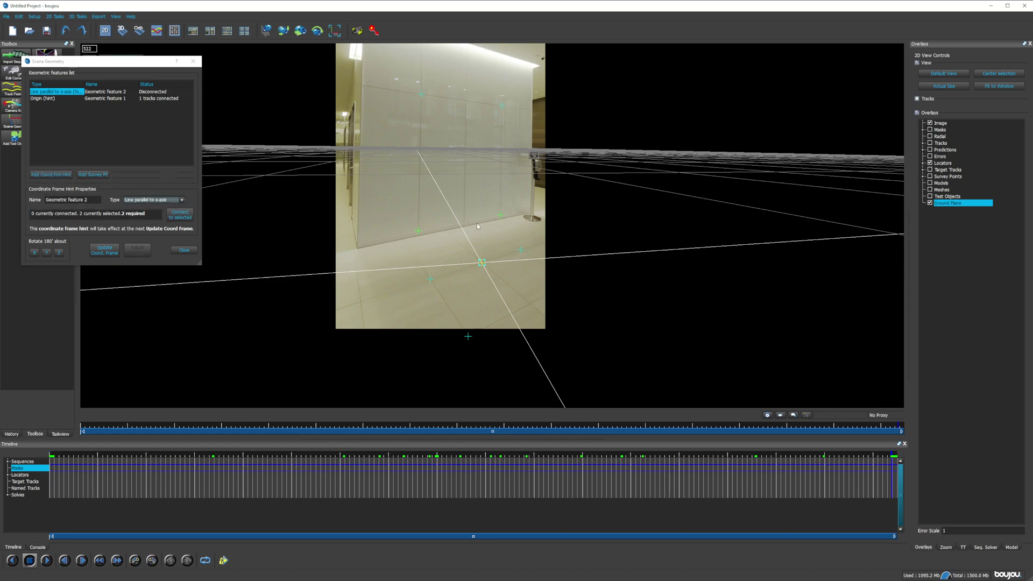
click(180, 214)
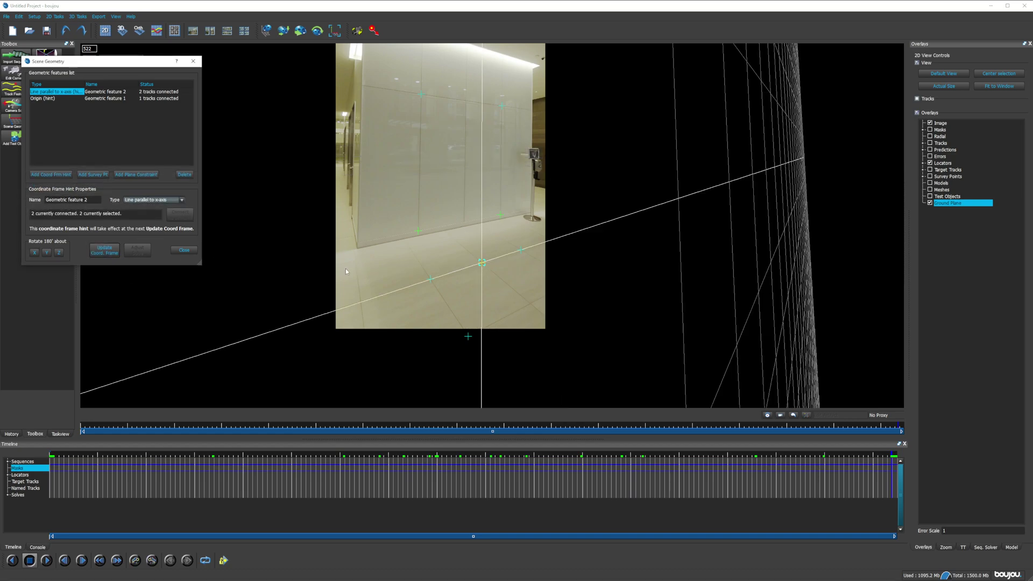
Add a coordinate frame hint of type Line parallel to y-axis and connect it to the upper and lower left wall locators.
click(51, 175)
click(153, 199)
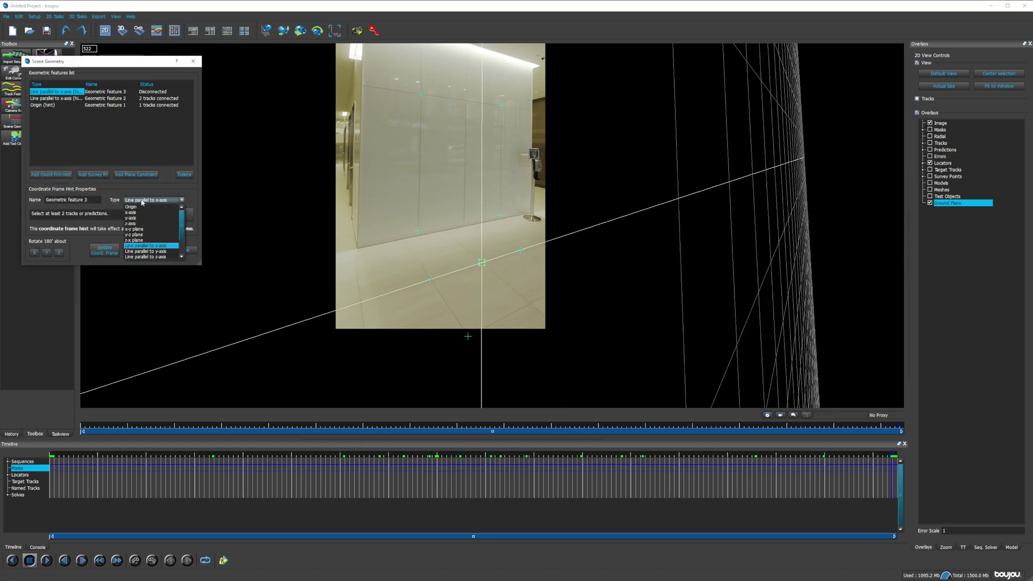
click(146, 251)
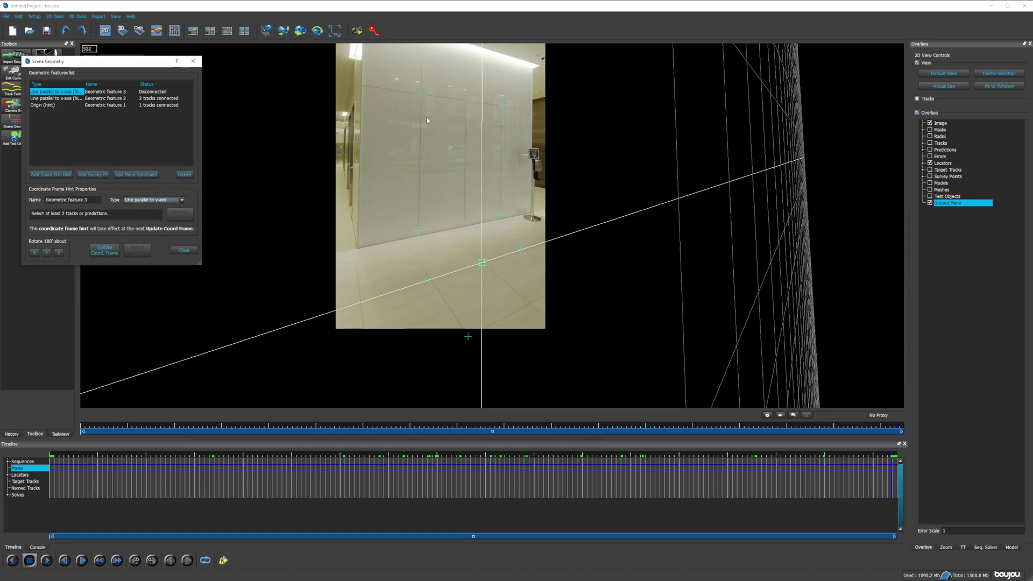
click(420, 94)
click(418, 230)
click(180, 214)
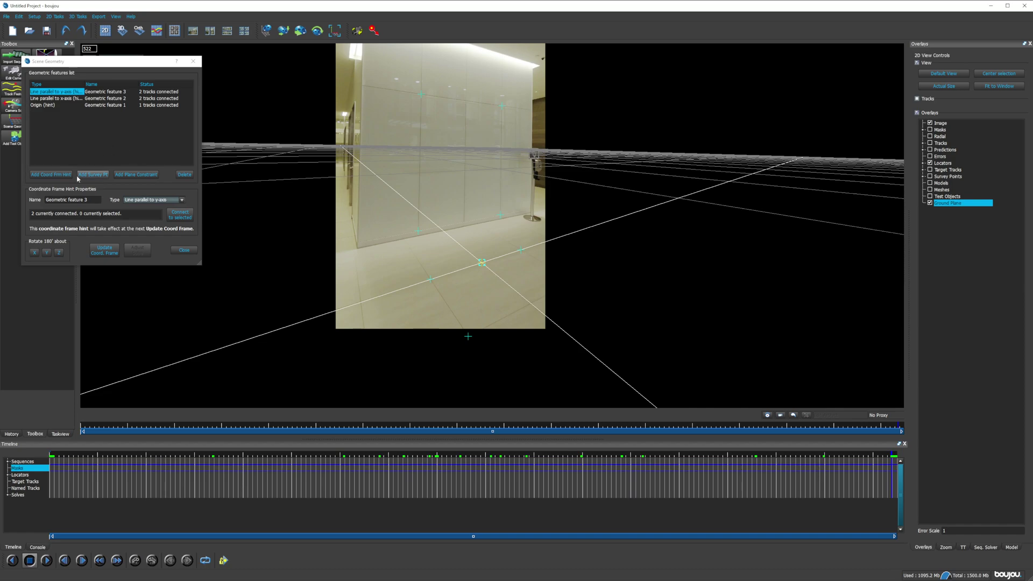
Add a coordinate frame hint of type Line parallel to z-axis connected to the left floor locator and the one nearest the camera.
click(50, 174)
click(170, 200)
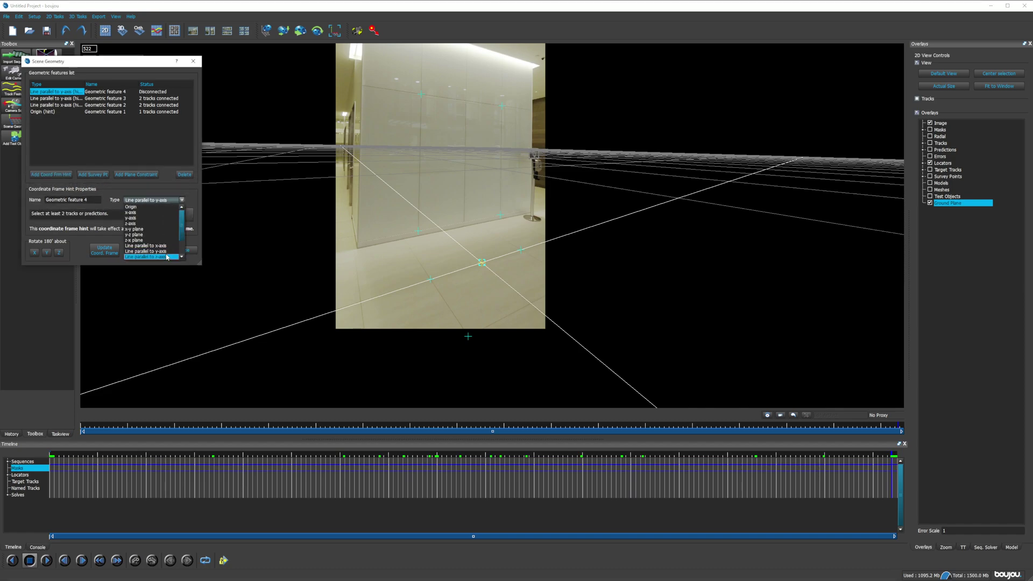
click(145, 256)
click(431, 280)
click(468, 337)
click(183, 215)
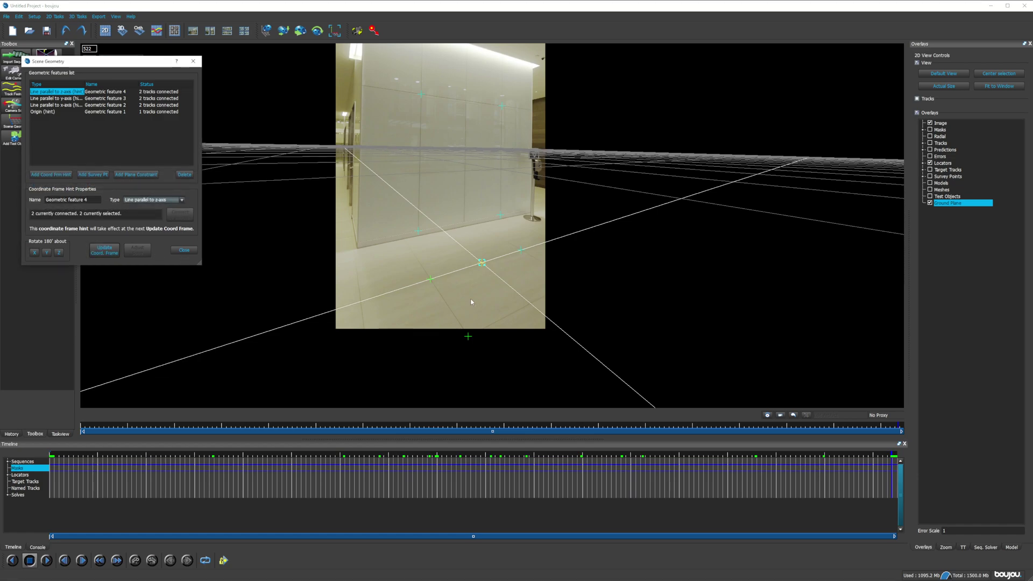
scroll(433, 225, up, 1)
scroll(428, 220, up, 1)
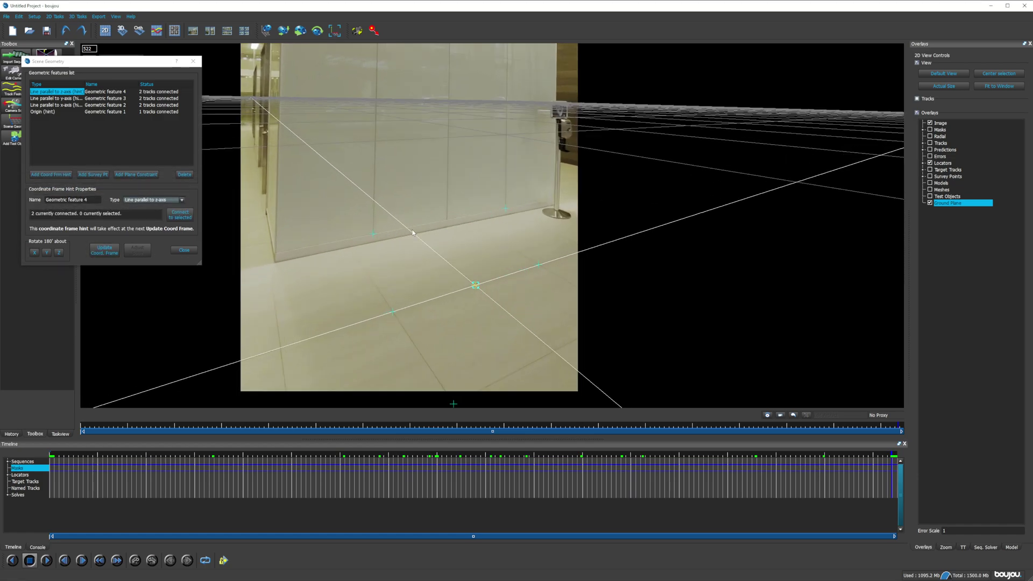
Close the Scene Geometry settings and inspect the locator alignment in the orthographic front, top and side views with Predictions hidden.
click(193, 61)
click(138, 30)
right_click(416, 167)
click(420, 179)
click(929, 126)
middle_drag(526, 153, 521, 219)
right_drag(522, 219, 519, 161)
right_click(187, 101)
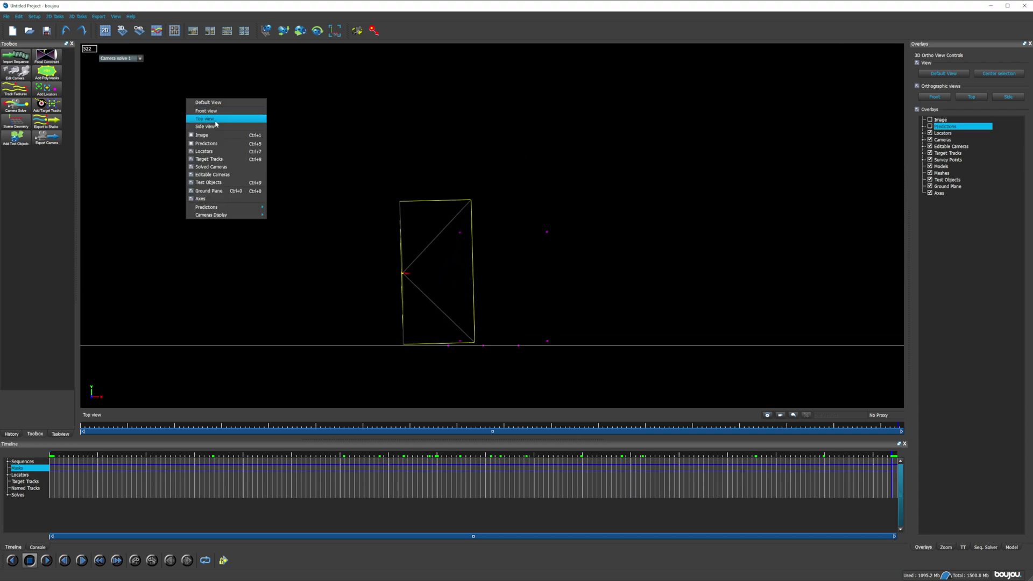
click(215, 124)
right_click(492, 172)
click(527, 199)
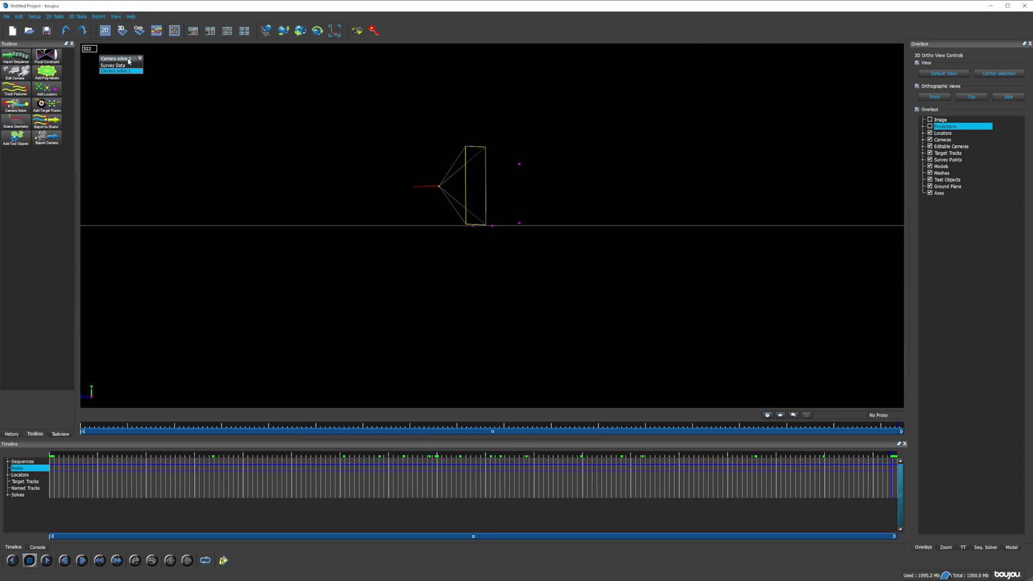
click(106, 31)
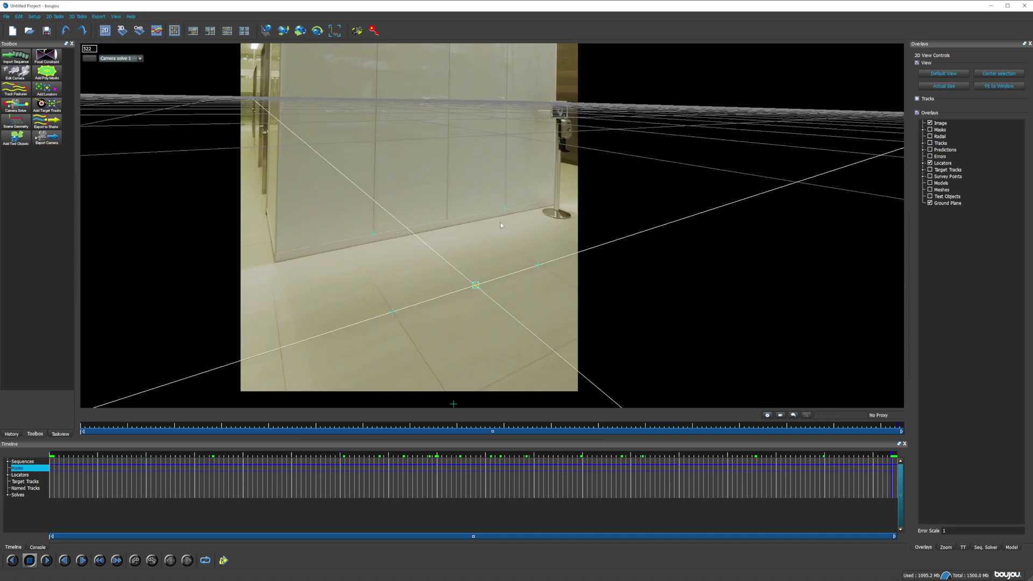
Generate a mesh from the four wall locators using the current frame.
scroll(474, 237, down, 2)
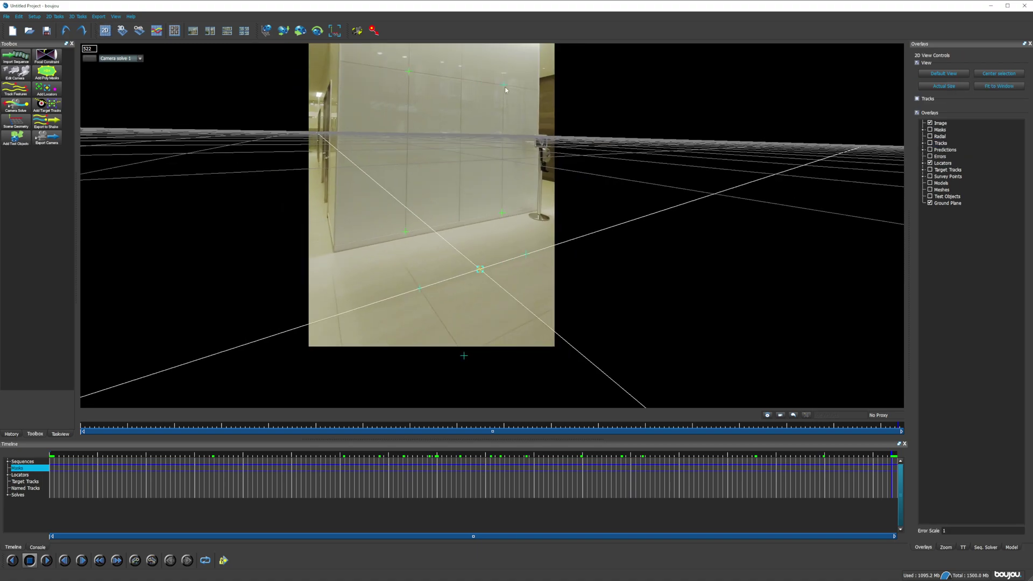
click(77, 17)
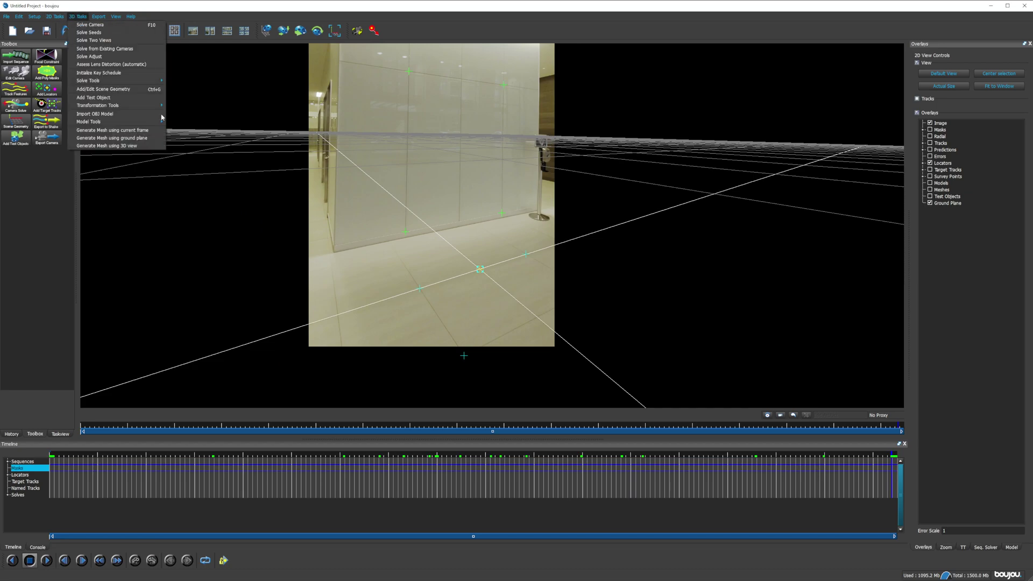
click(146, 133)
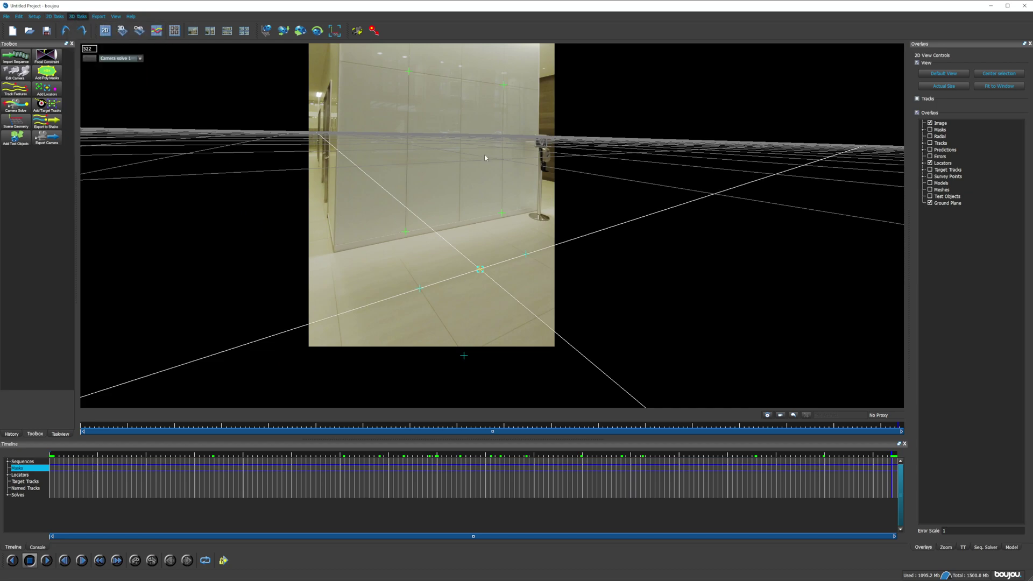
Generate a second mesh from the three outer floor locators using the current frame.
click(525, 253)
shift+click(420, 289)
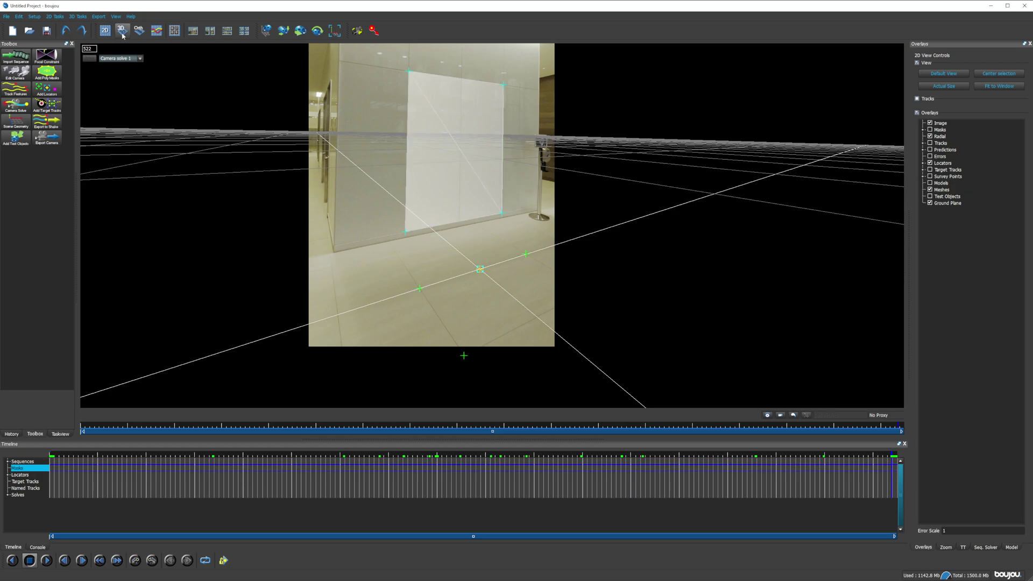
click(78, 16)
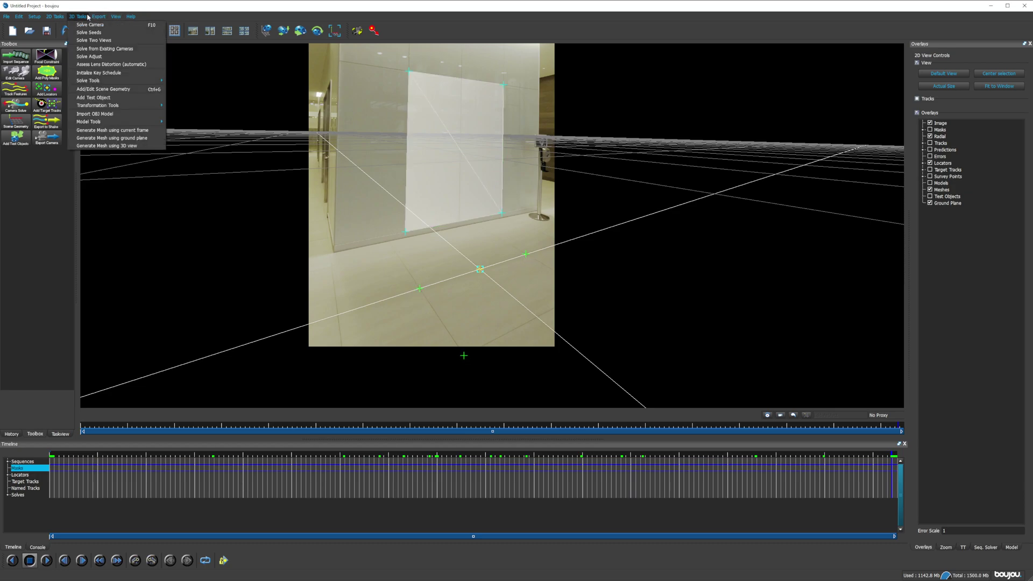
click(138, 132)
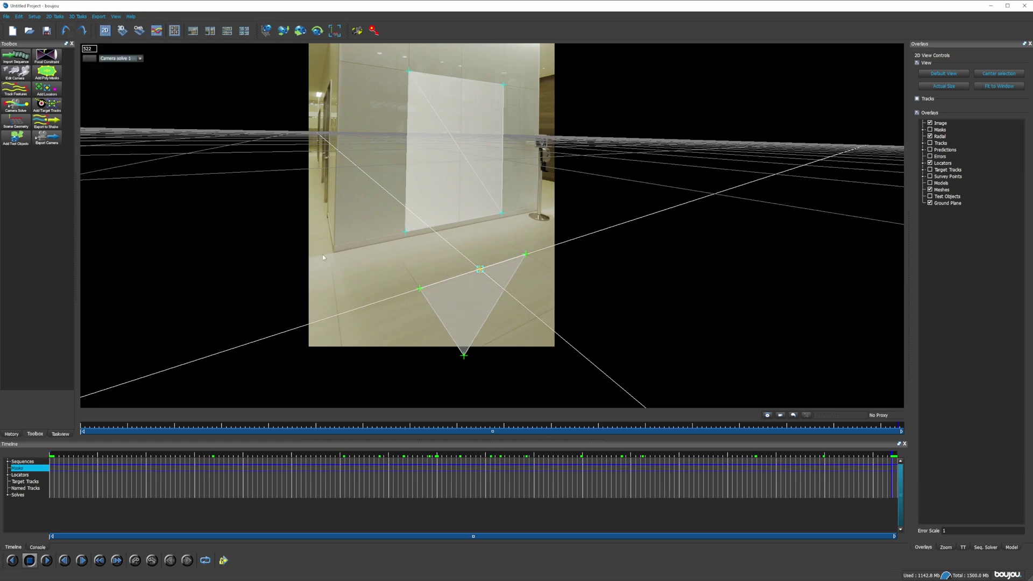
Examine the alignment of the wall and floor meshes with the axes in the orthographic top and side views.
click(139, 30)
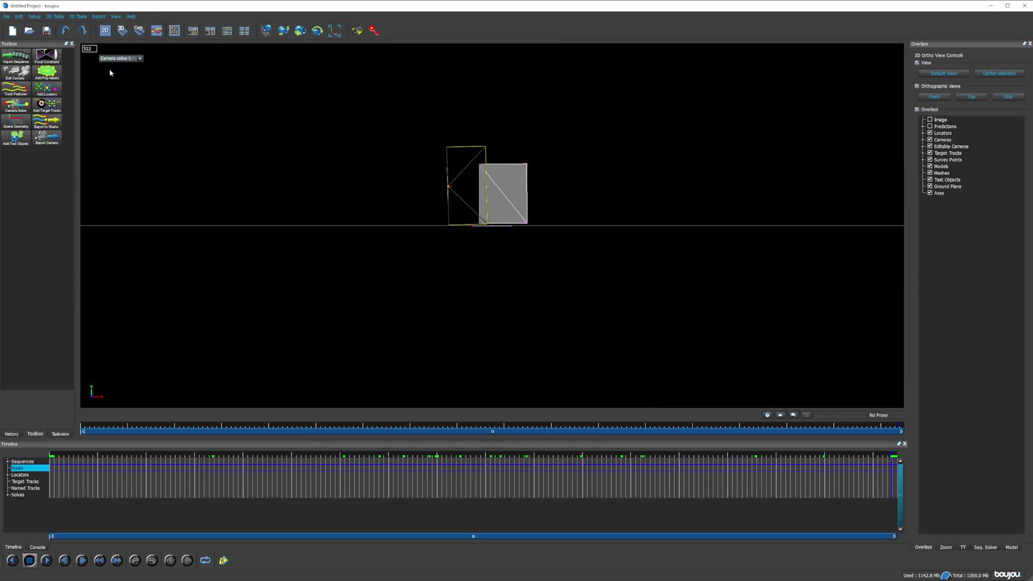
right_click(402, 102)
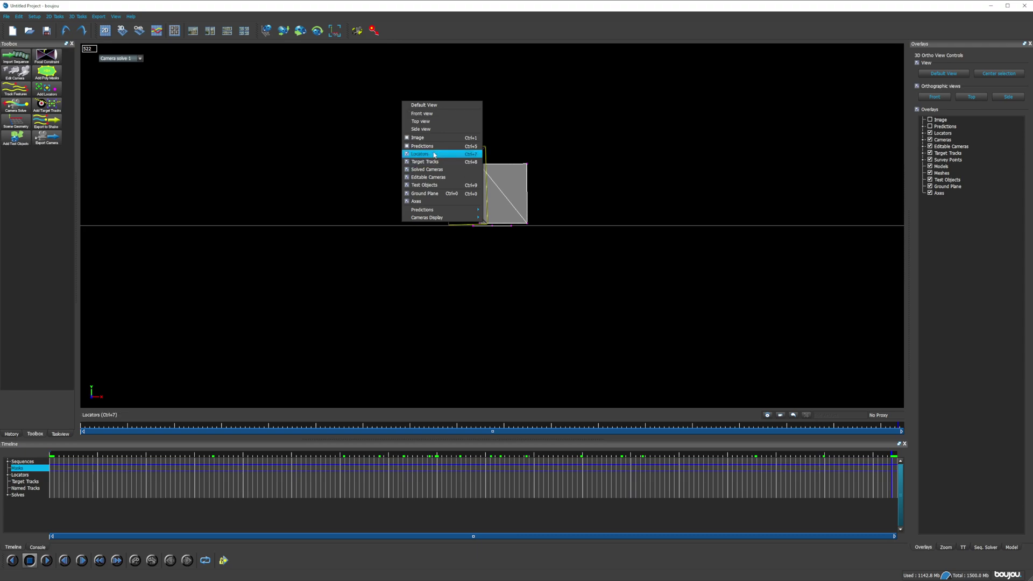
click(430, 122)
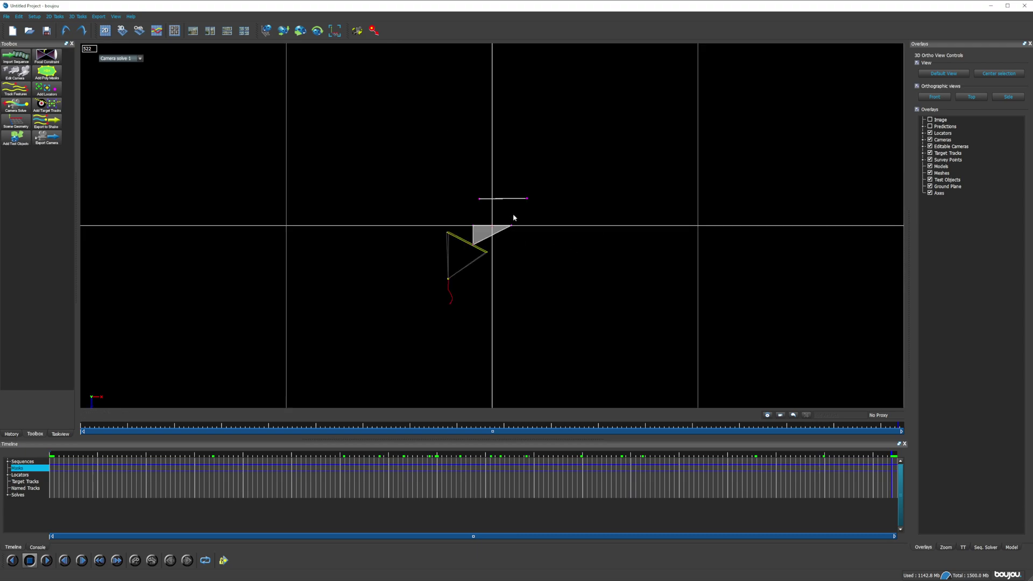
right_drag(514, 219, 515, 76)
right_drag(530, 172, 532, 130)
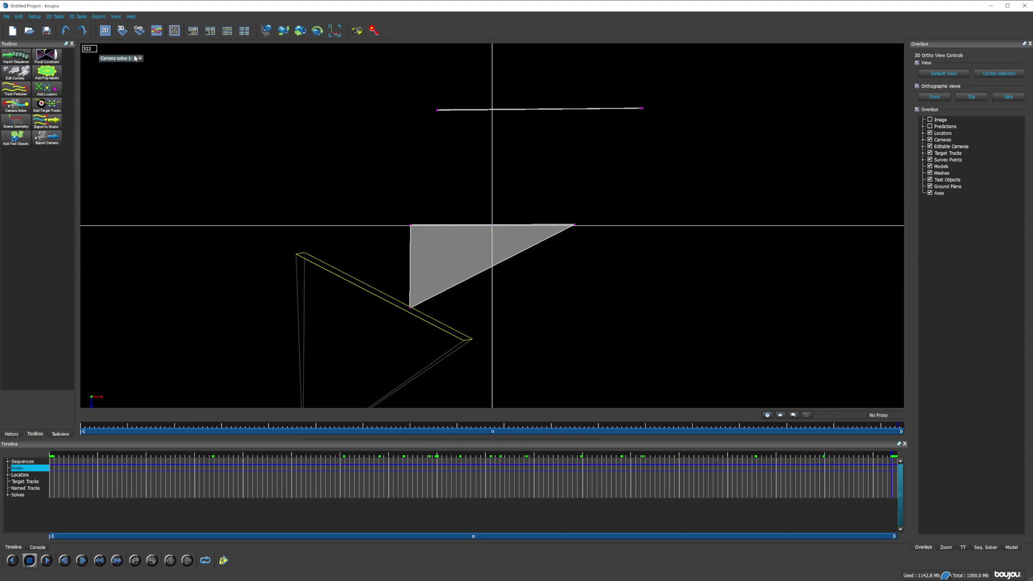
right_click(207, 75)
click(236, 101)
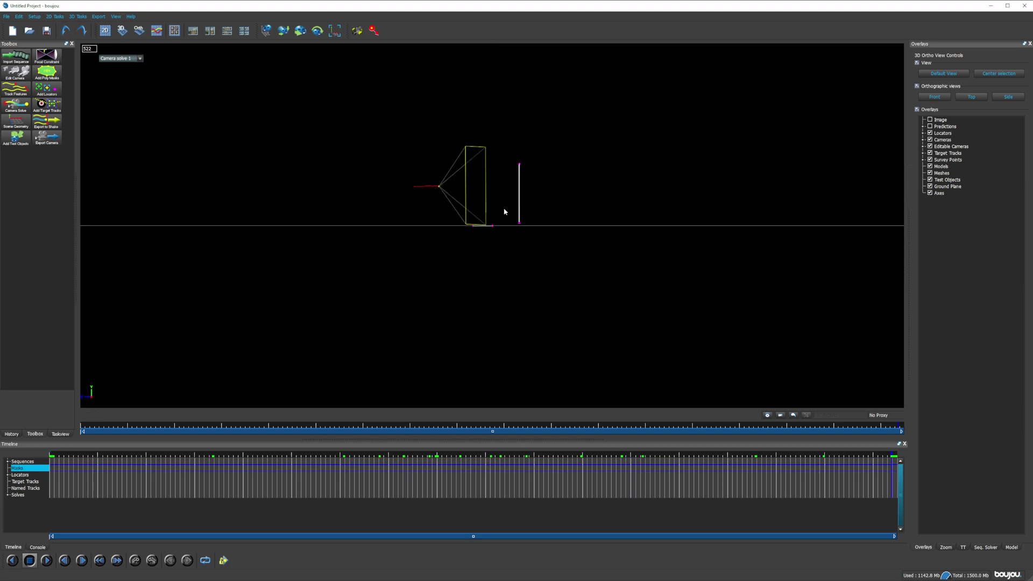
right_drag(529, 182, 535, 101)
middle_drag(535, 102, 521, 194)
mouse_move(519, 197)
right_down()
mouse_move(516, 180)
mouse_move(515, 206)
right_up()
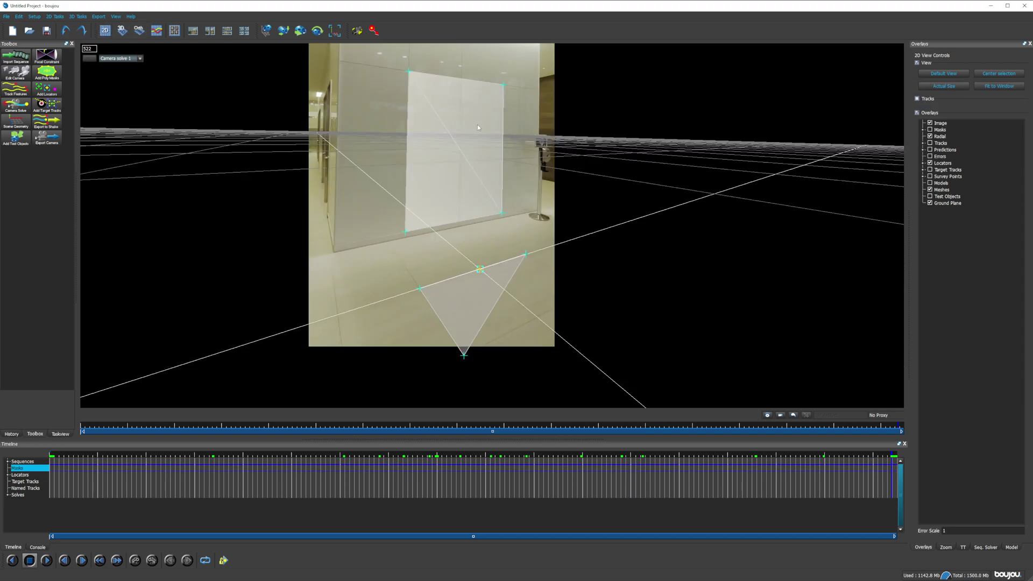
Check how well the wall and floor meshes stick to the footage at several frames across the sequence.
mouse_move(503, 301)
right_down()
mouse_move(511, 344)
mouse_move(511, 304)
right_up()
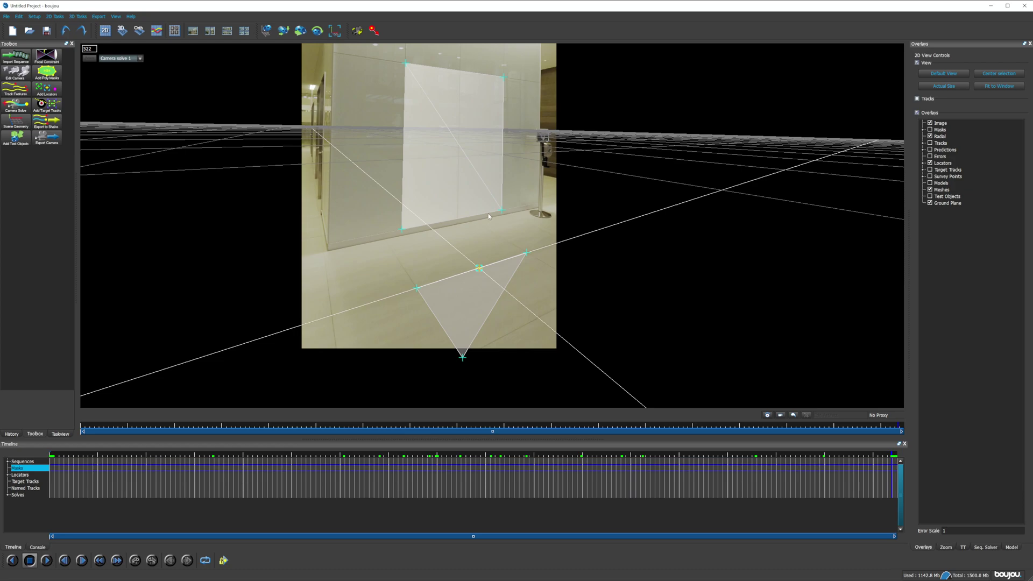
middle_drag(487, 213, 486, 236)
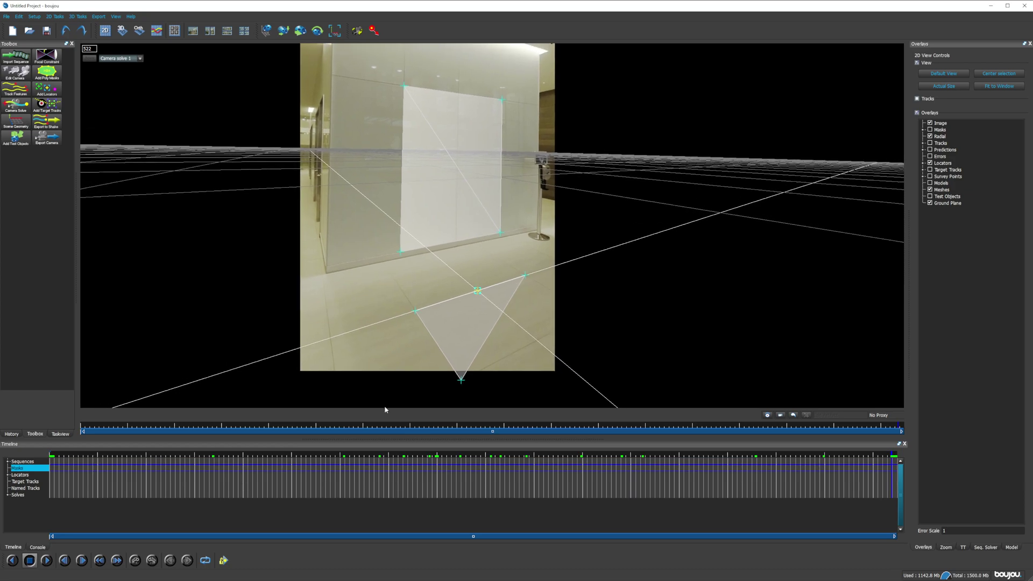
click(210, 480)
click(529, 341)
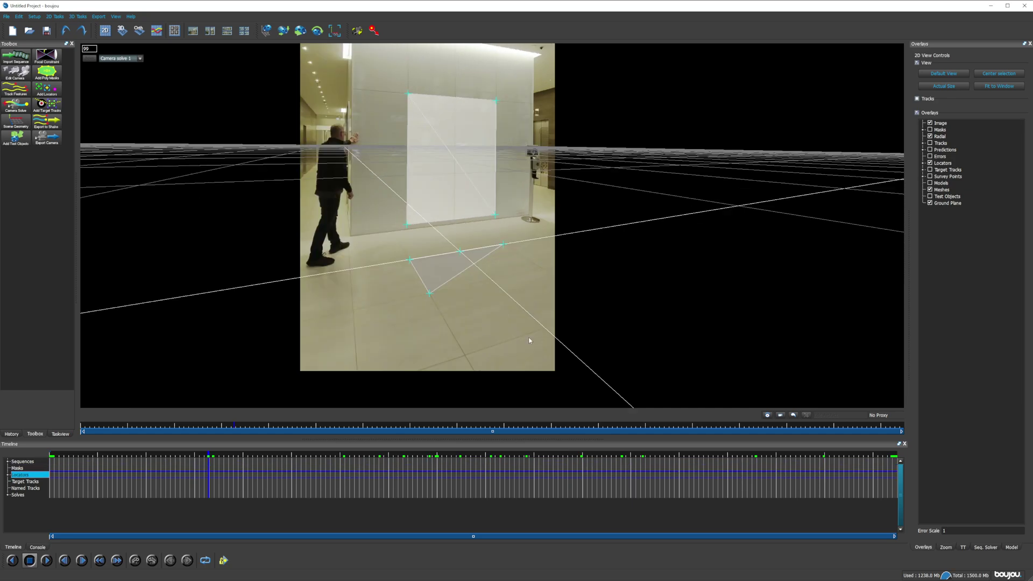
click(597, 481)
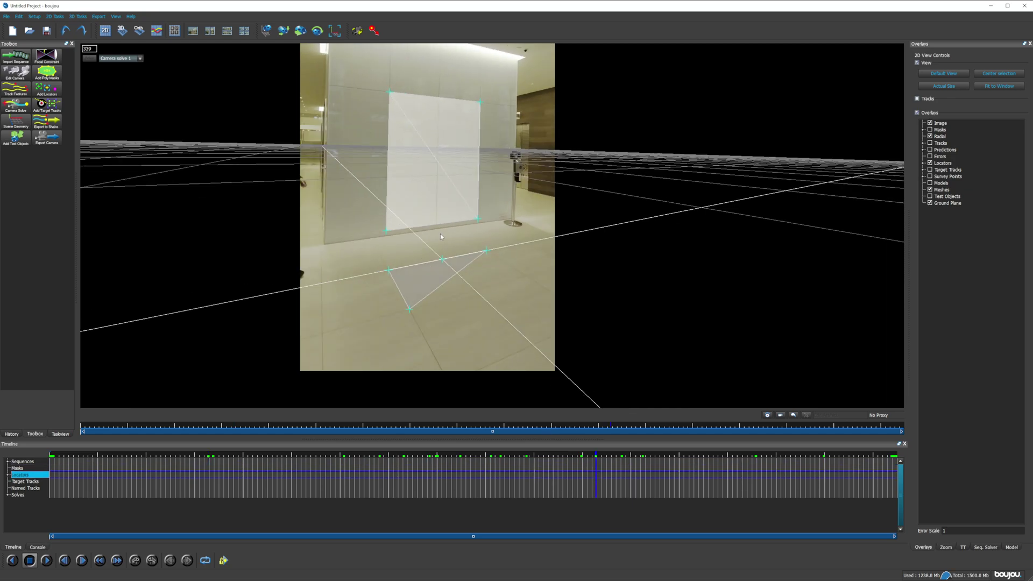
key(Down)
scroll(440, 232, up, 4)
middle_drag(442, 177, 460, 339)
right_drag(461, 339, 461, 359)
middle_drag(459, 323, 458, 285)
click(715, 482)
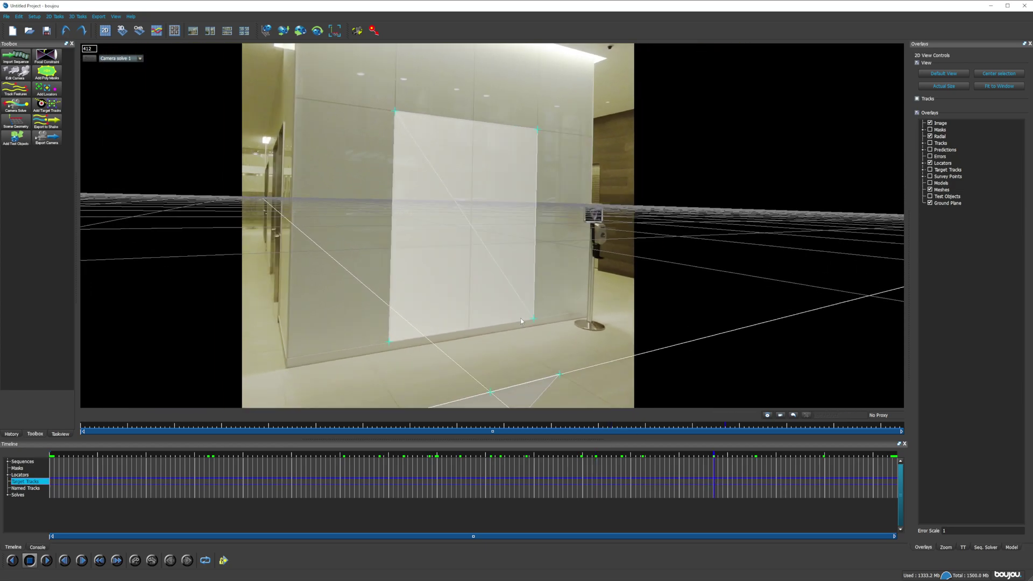
click(834, 472)
right_drag(557, 298, 547, 341)
middle_drag(548, 341, 517, 272)
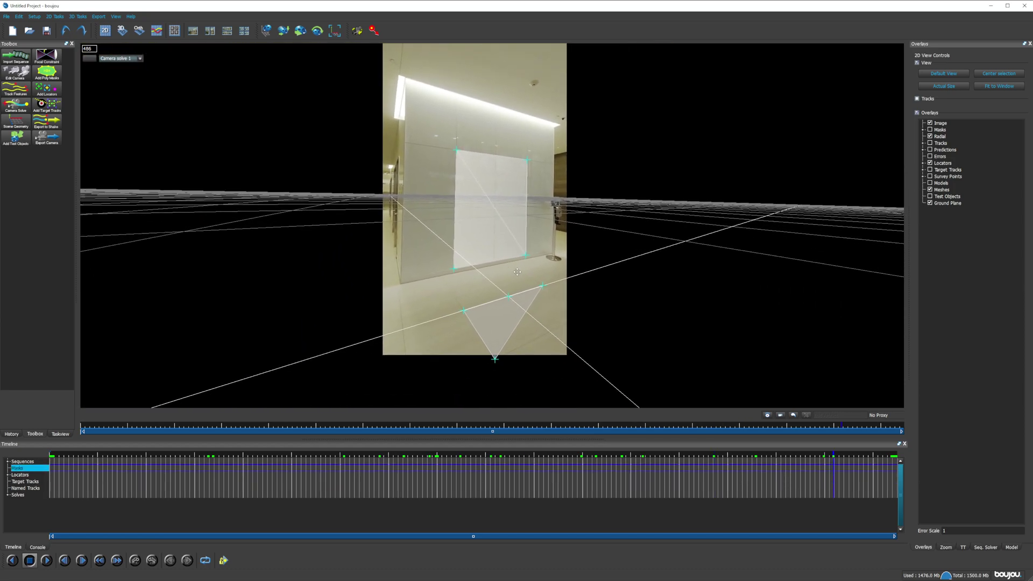
Hide the Ground Plane overlay and start a camera export of type 3D Studio Max (*.ms).
click(929, 202)
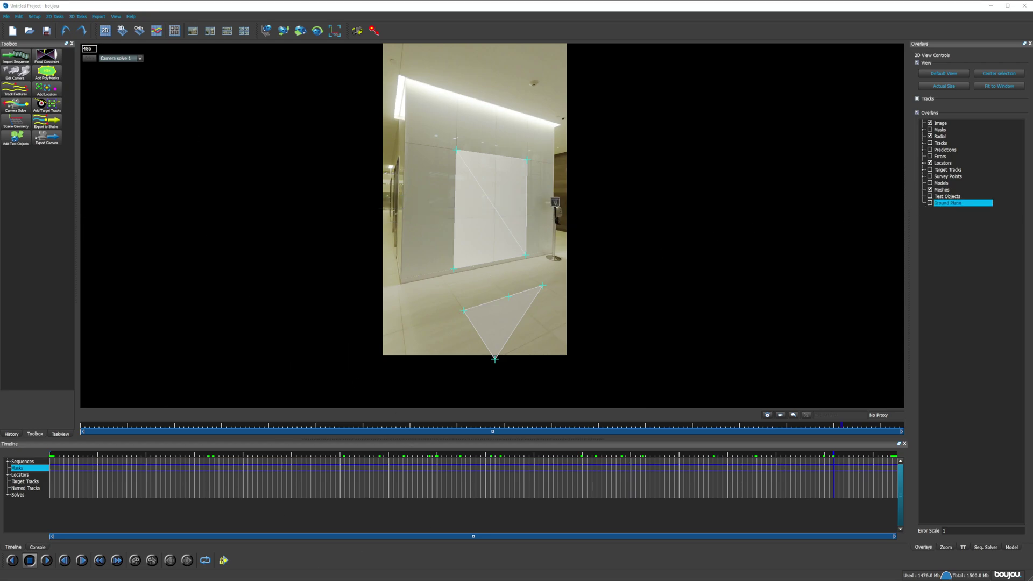
click(411, 282)
click(47, 138)
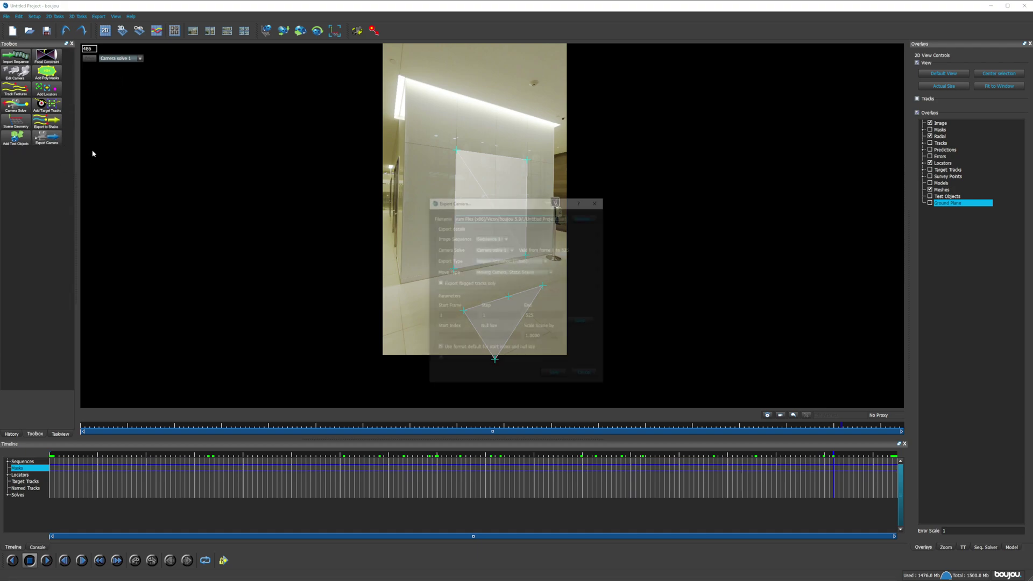
click(512, 260)
click(526, 268)
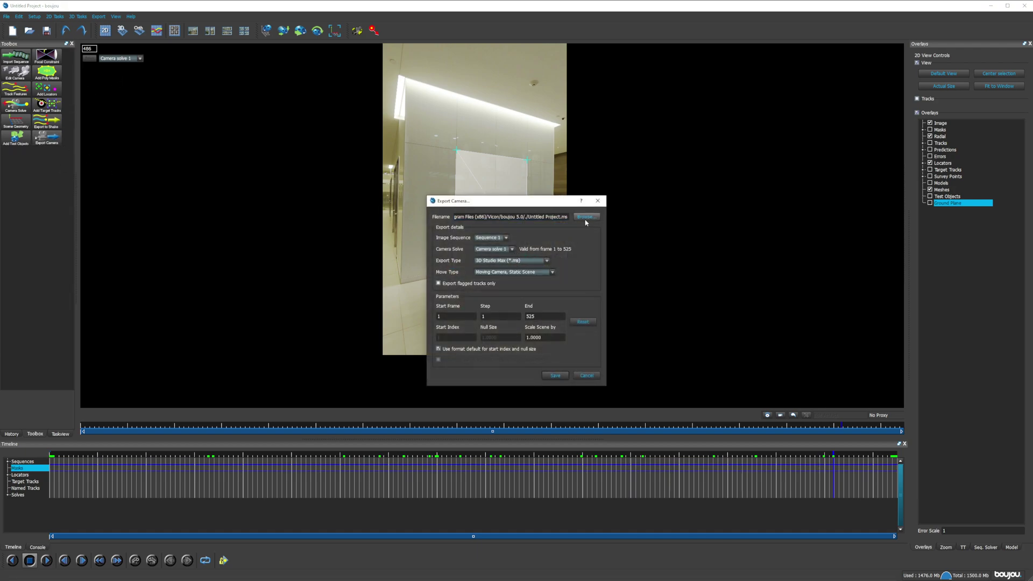
Set the export file to lobby in the 022_chuck_wall tracking/export folder.
click(586, 219)
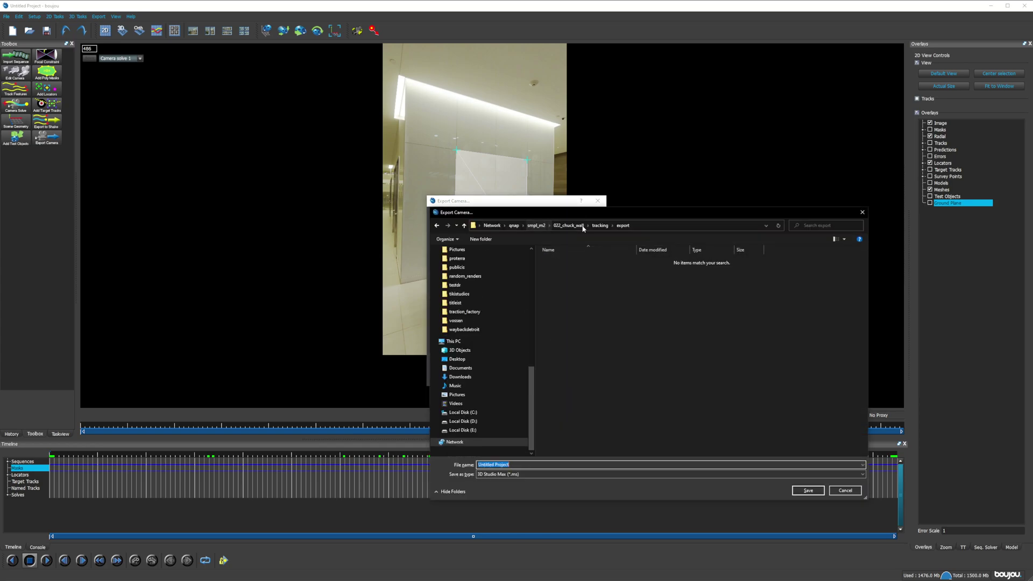
text(ho)
text(lobby)
key(Return)
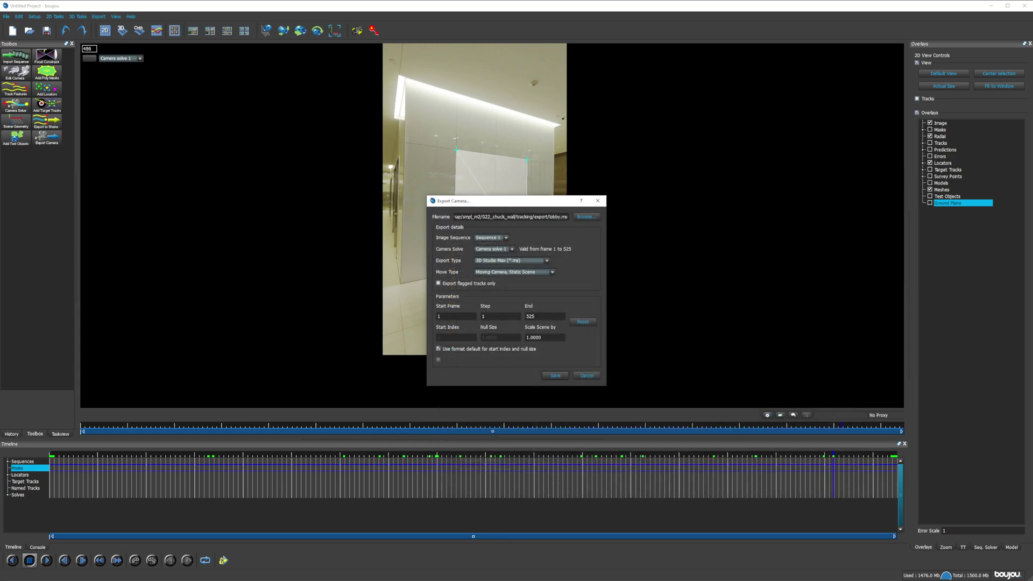
Set the export's scene scale to 100 and save the camera export.
click(528, 337)
text(00)
click(560, 378)
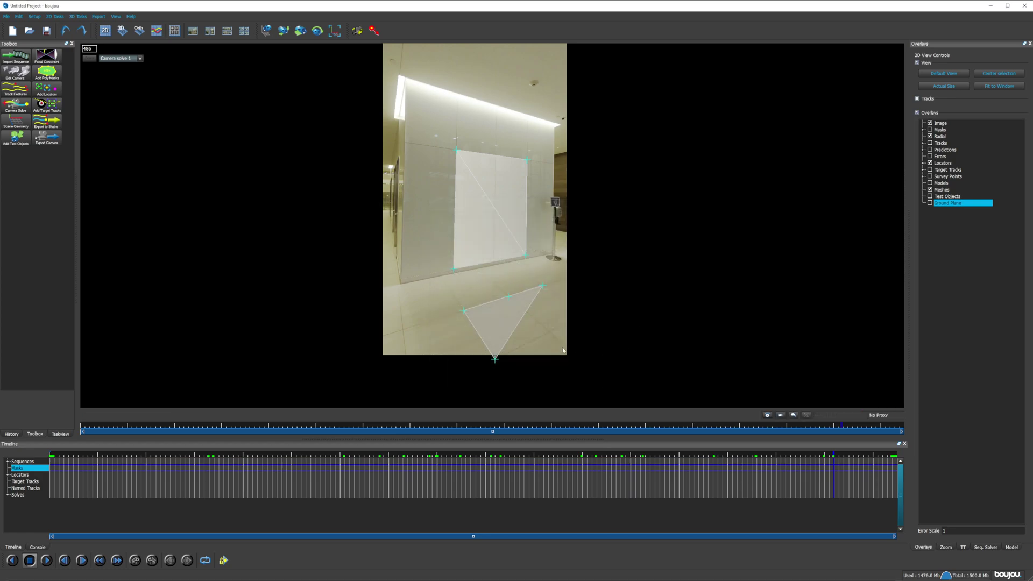
Switch to 3ds Max, run the exported lobby.ms script, and make the perspective viewport look through Camera_1.
click(137, 574)
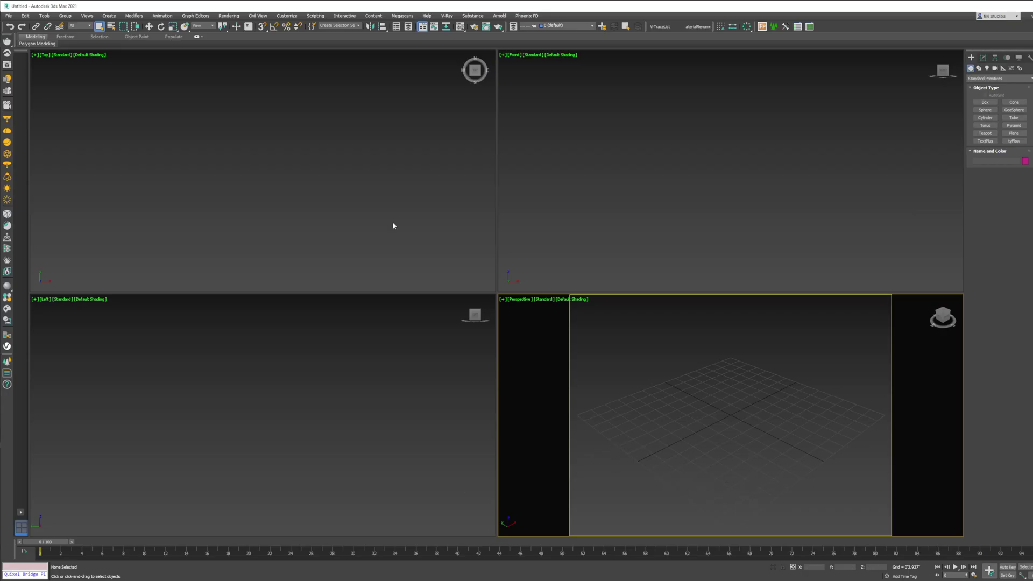
click(315, 16)
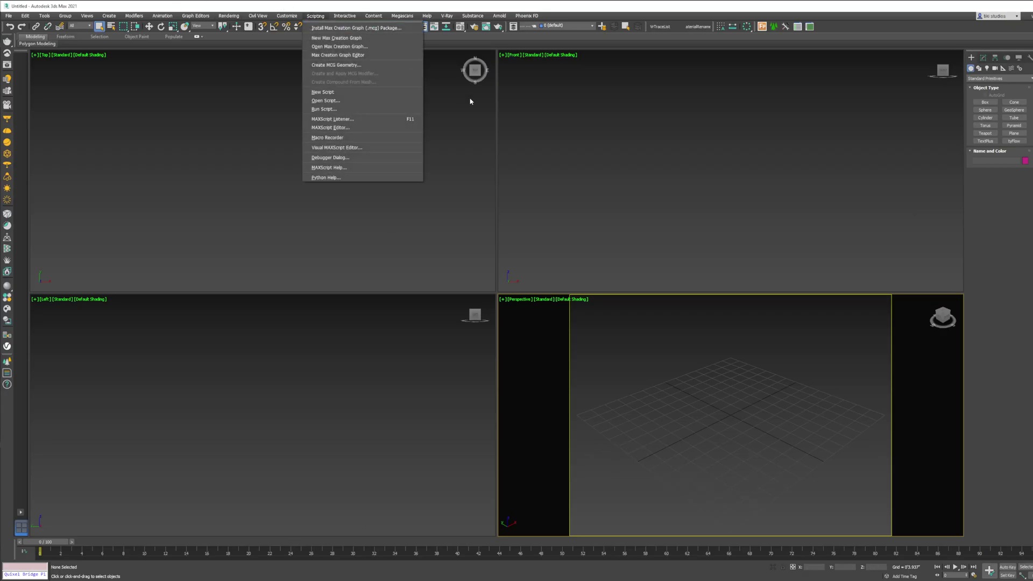
click(379, 109)
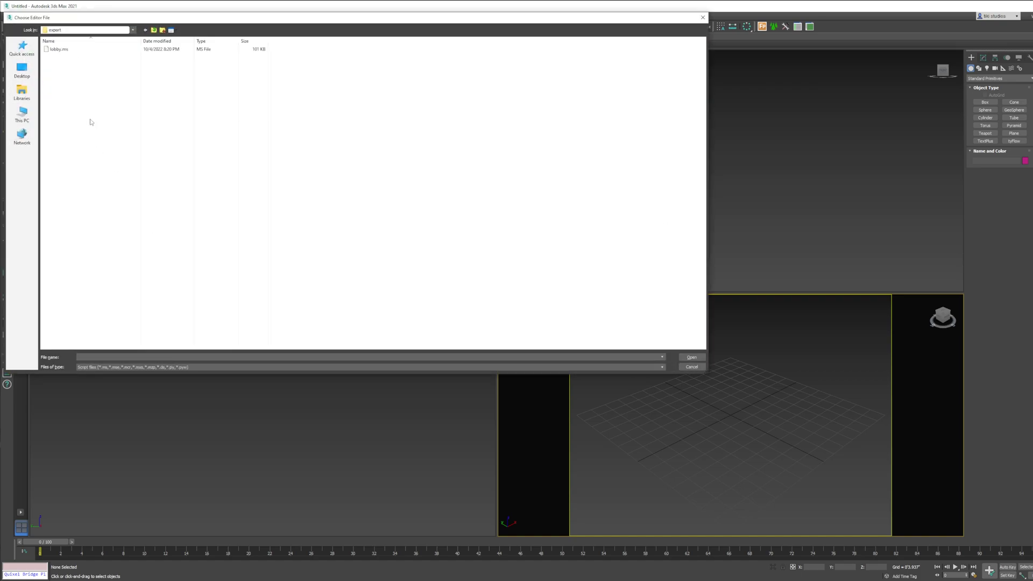
double_click(59, 49)
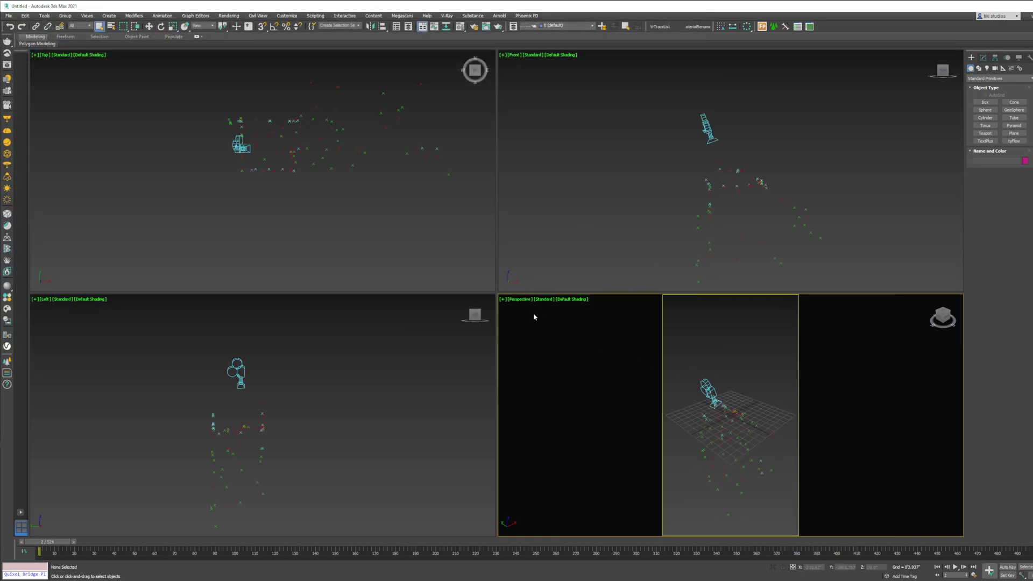
click(521, 299)
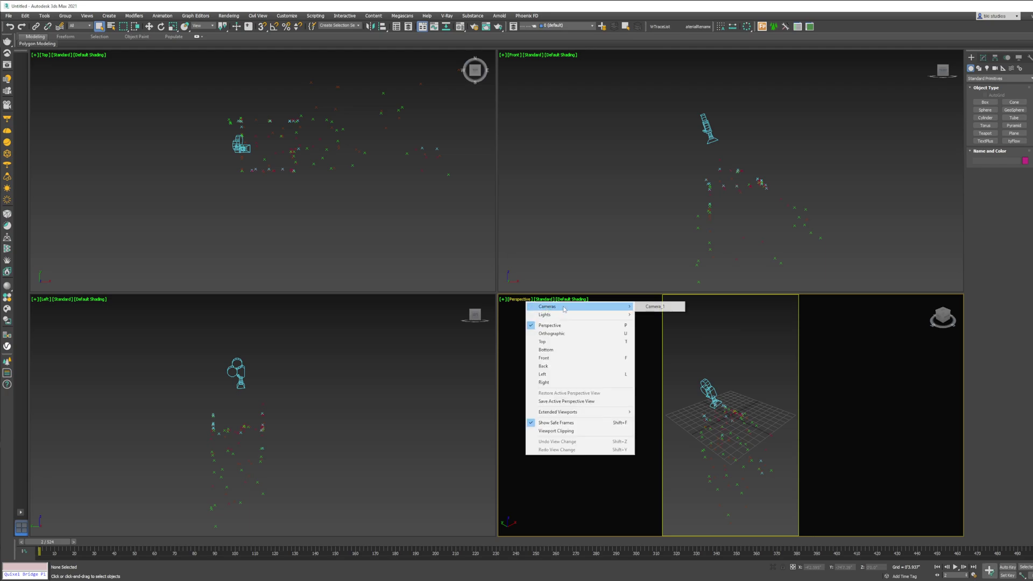
click(657, 306)
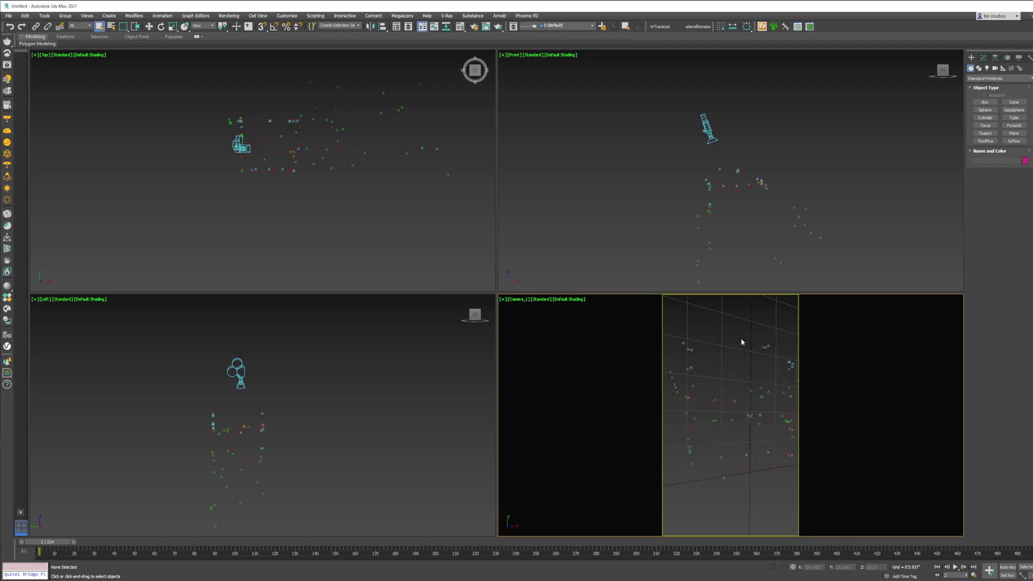
Select the automatically tracked point helpers and move them to a new layer named Auto.
key(h)
key(ctrl+a)
key(Return)
click(603, 26)
text(A)
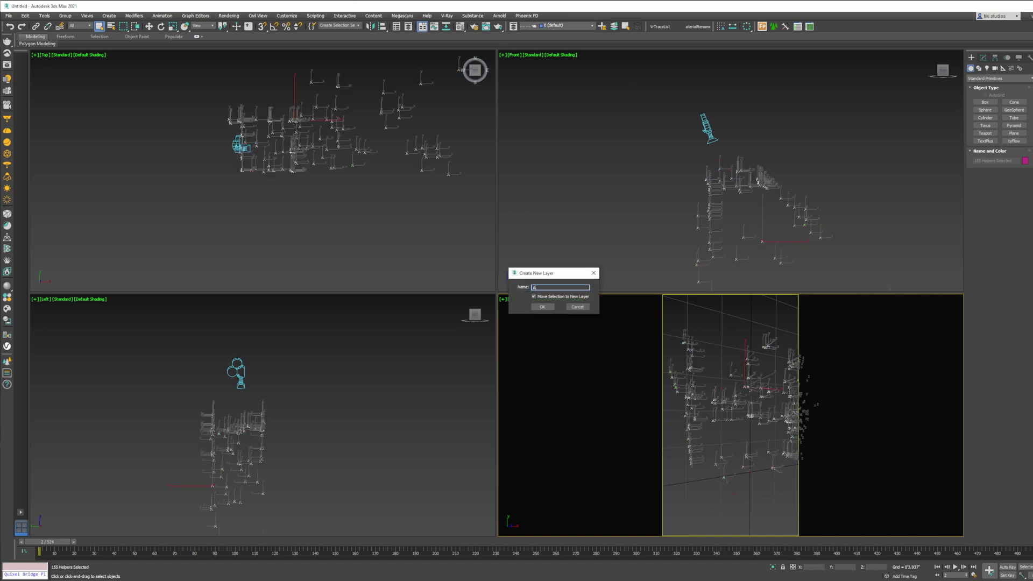
text(uto)
click(542, 307)
click(594, 221)
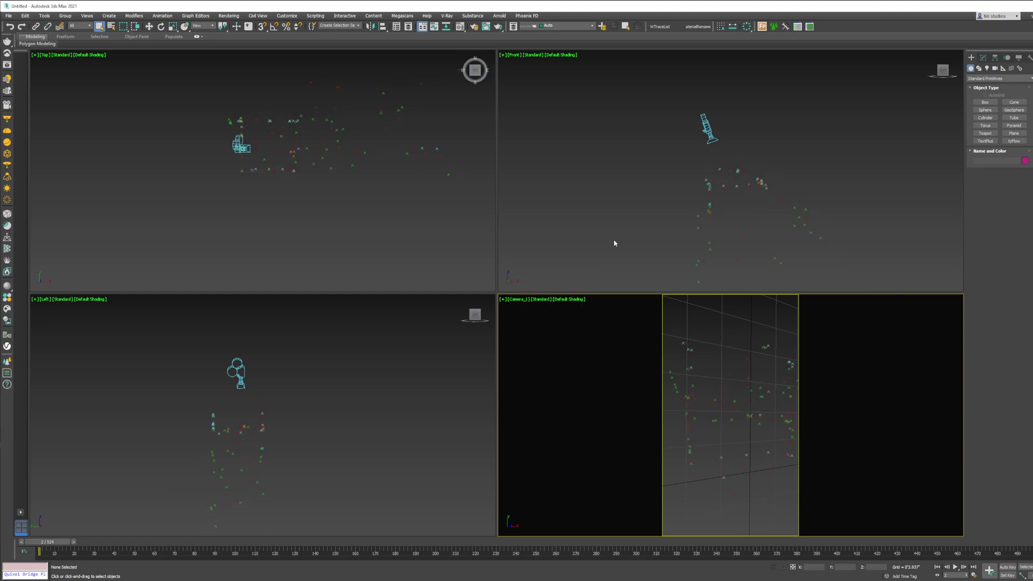
Open the Layer Explorer and hide the Auto layer.
click(513, 27)
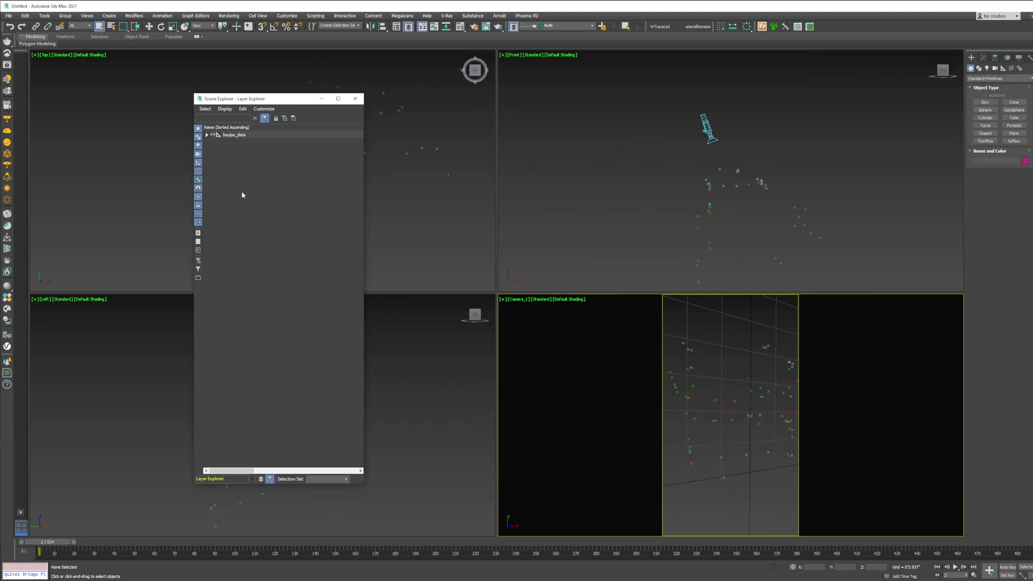
click(213, 141)
click(756, 251)
Move the Locator helpers from the default layer into a new layer named Personal.
click(206, 134)
click(238, 154)
shift+click(238, 201)
click(285, 118)
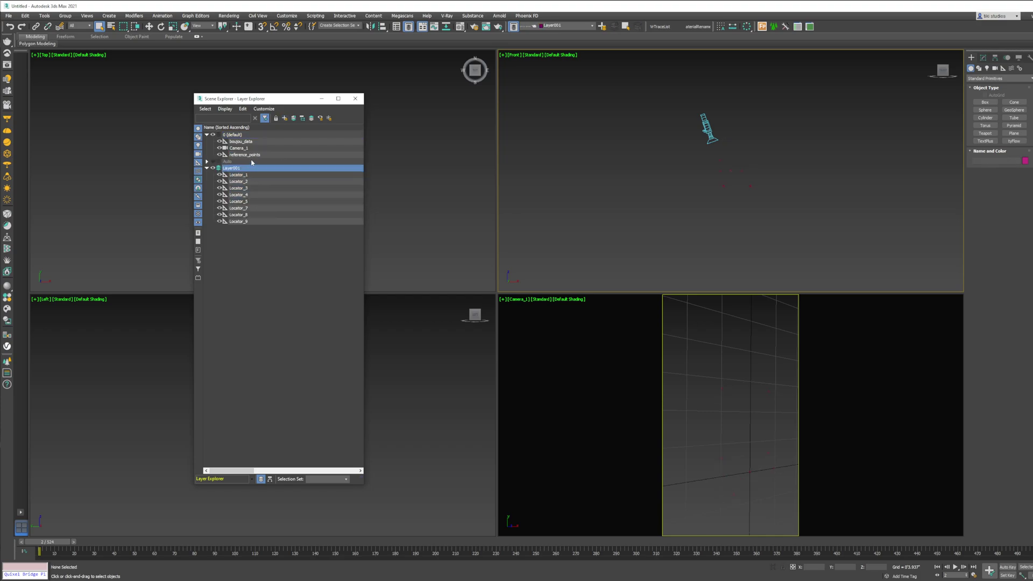
double_click(233, 170)
text(Porsonal)
key(Return)
Move boujou_data, Camera_1 and reference_points into a new layer named Misc.
click(239, 154)
shift+click(242, 141)
click(284, 118)
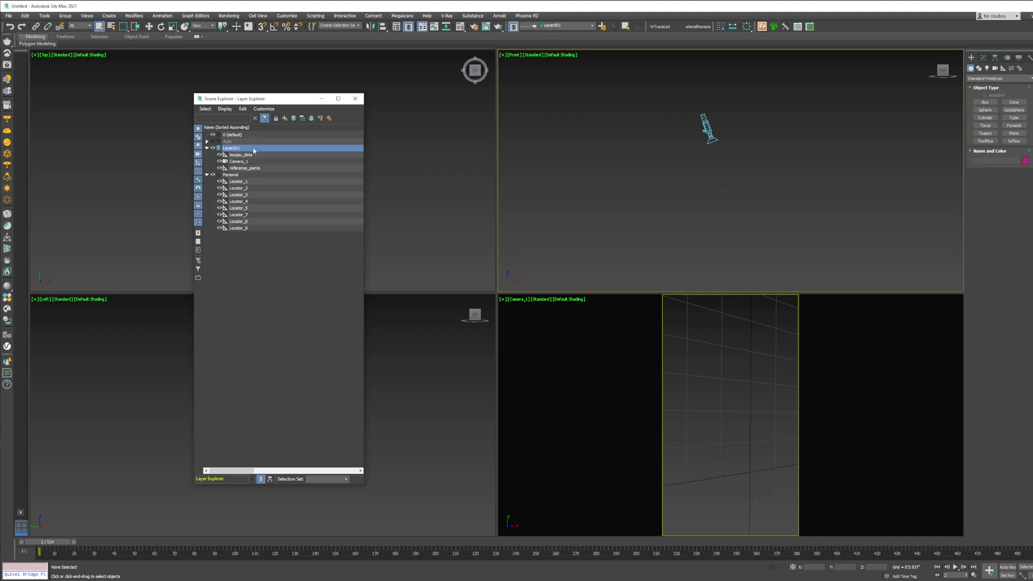
click(240, 148)
text(Misc)
key(Return)
Create a layer named !_Tracking and nest the Auto, Misc and Personal layers inside it.
click(284, 118)
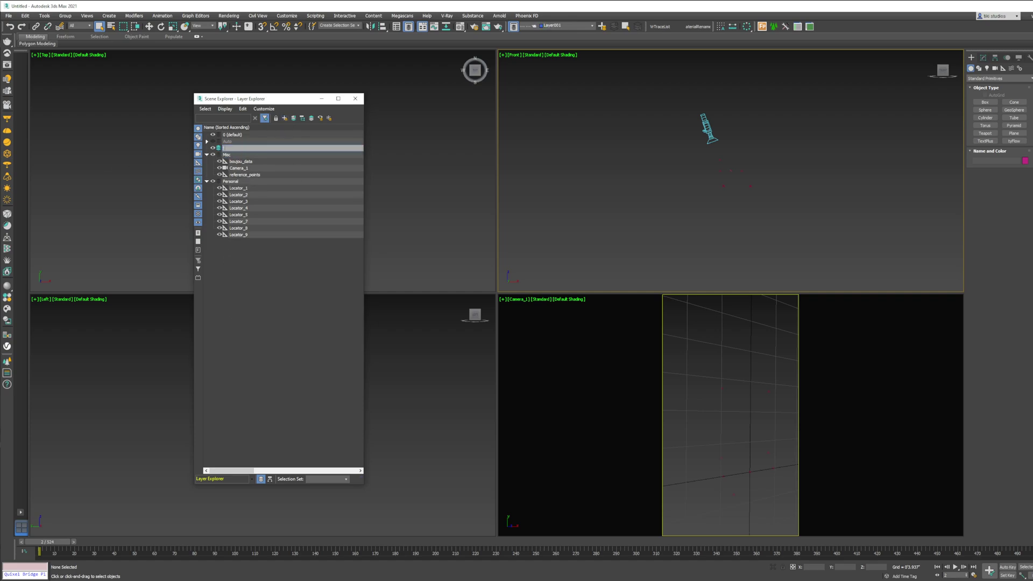
key(Return)
click(242, 154)
ctrl+click(232, 181)
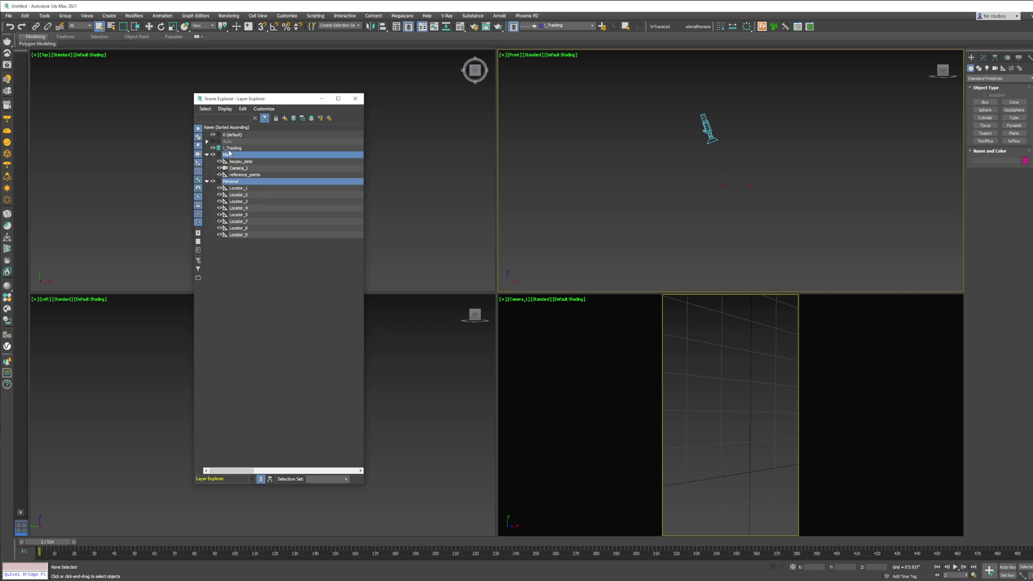
ctrl+click(228, 141)
drag(228, 141, 235, 149)
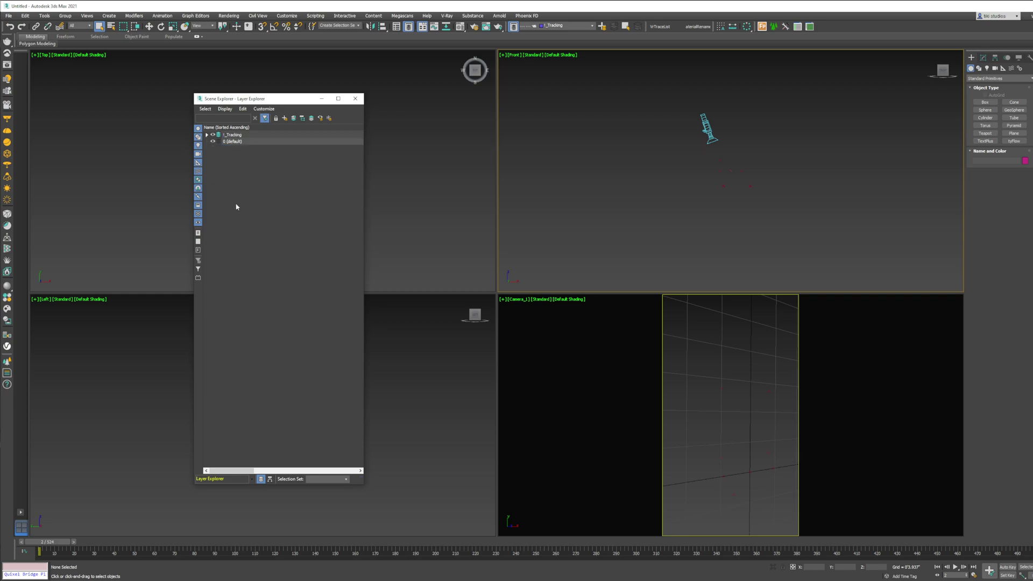
Hide the Misc layer and set the object color of the Personal layer's locator helpers to green.
click(830, 177)
click(206, 135)
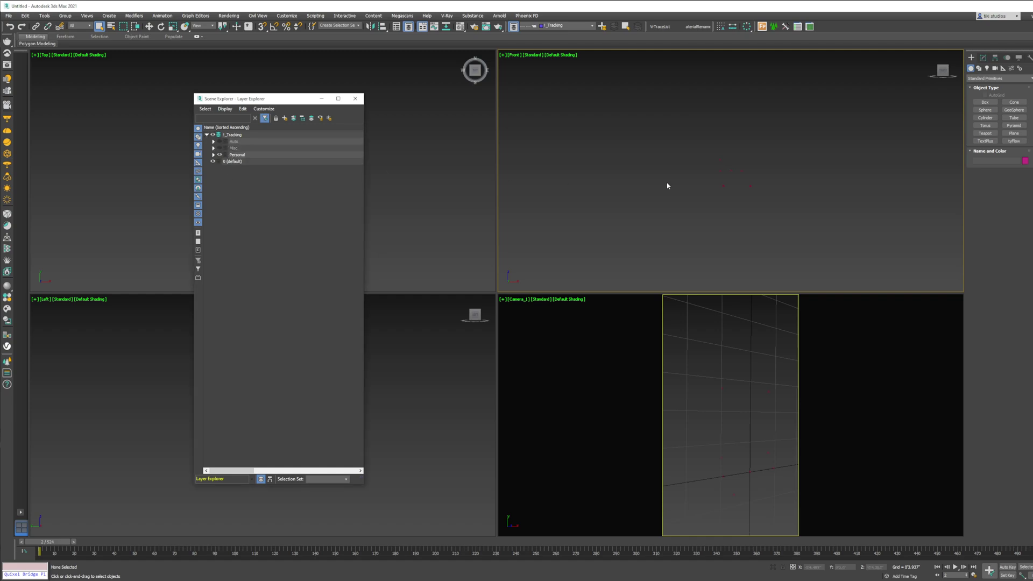
drag(700, 184, 754, 179)
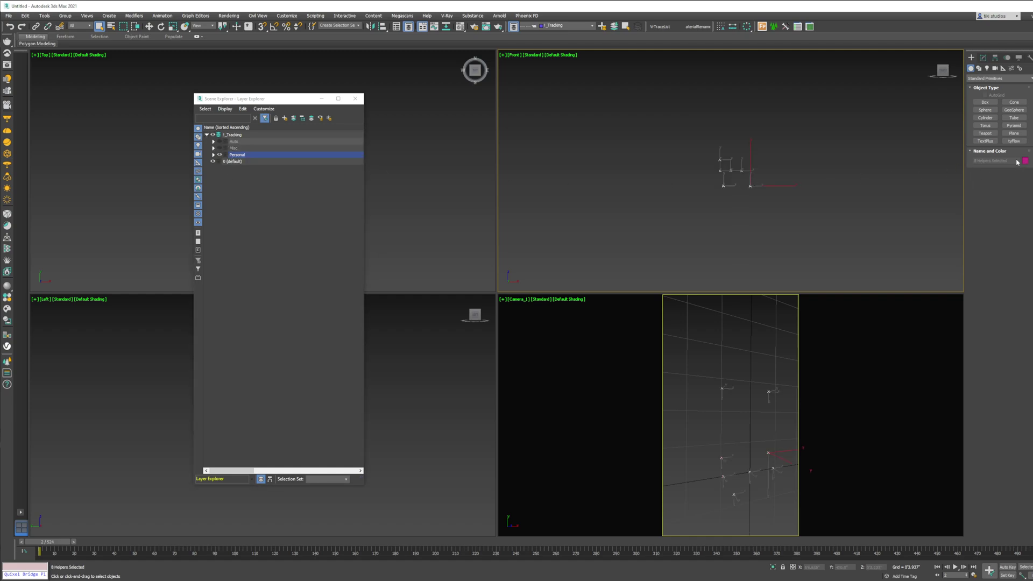
click(841, 276)
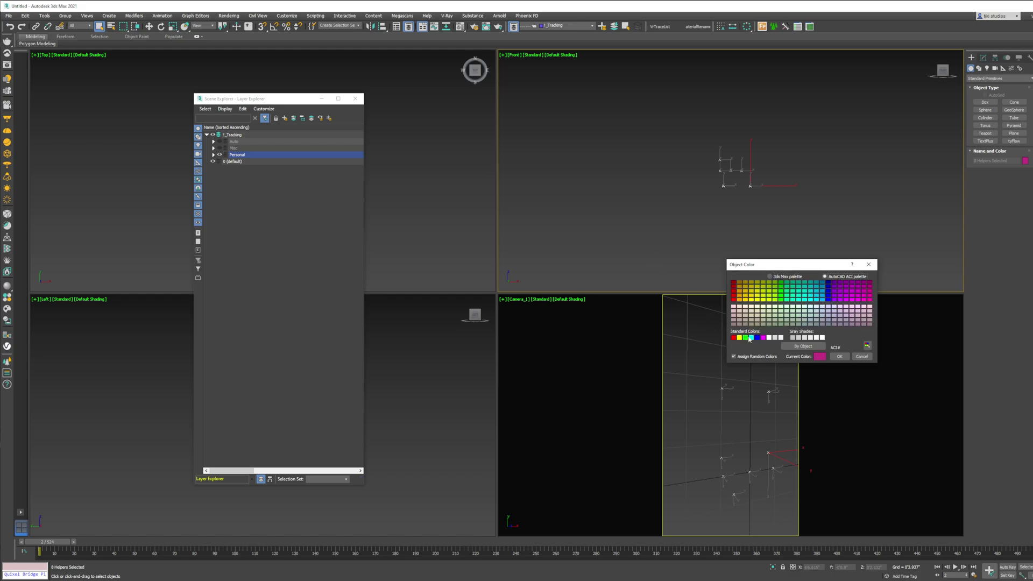
click(746, 338)
click(839, 356)
click(760, 354)
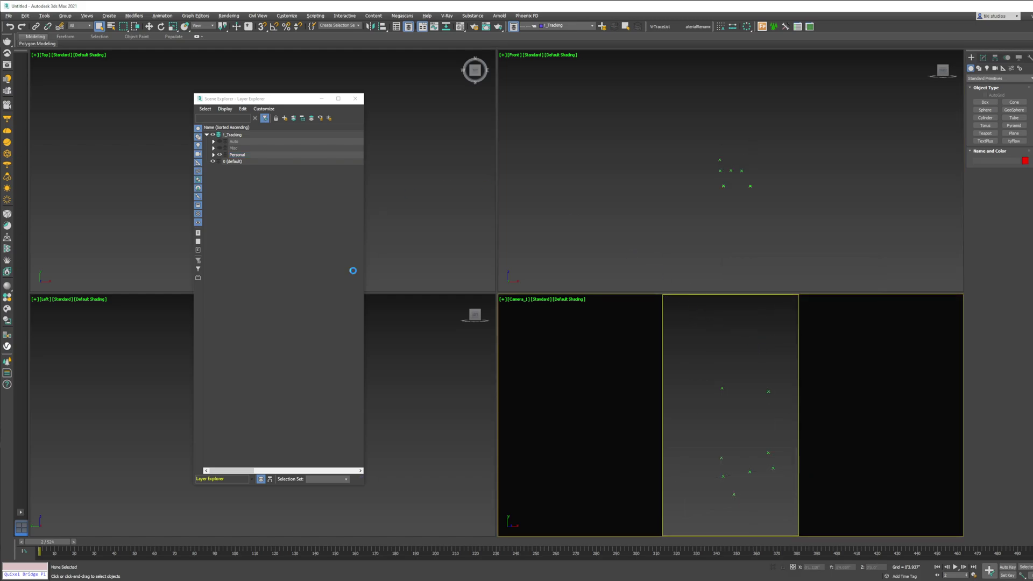
Set the chuckwall_ image sequence as the camera viewport's animated background, matching the rendering output, and close the Layer Explorer.
key(alt+b)
click(466, 274)
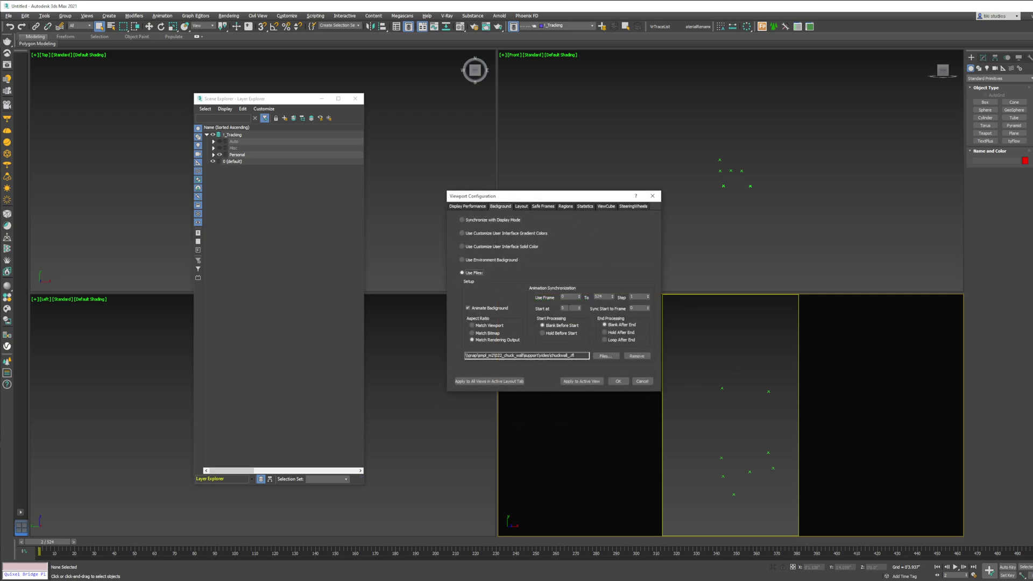
drag(568, 307, 523, 309)
click(619, 382)
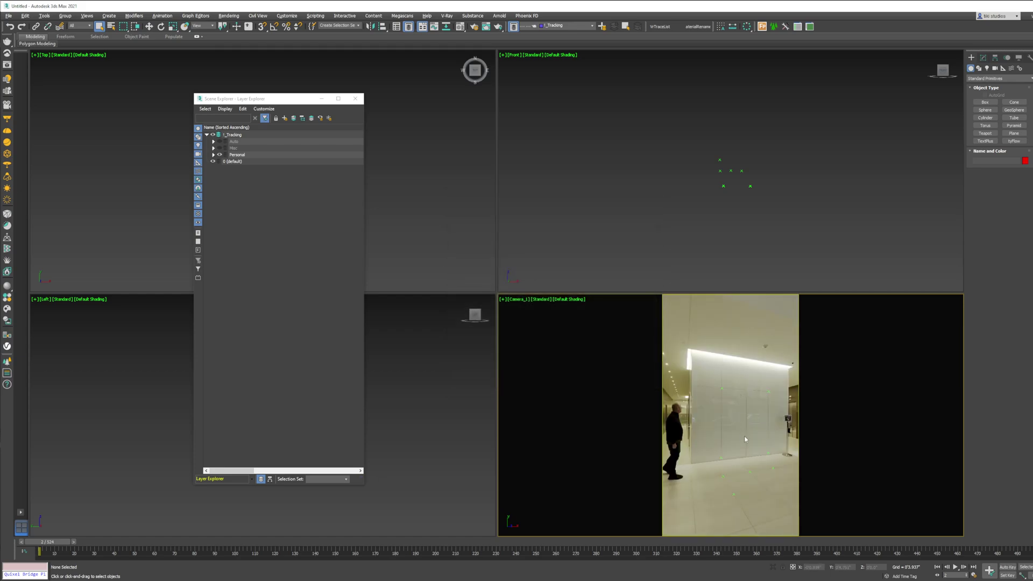
click(355, 99)
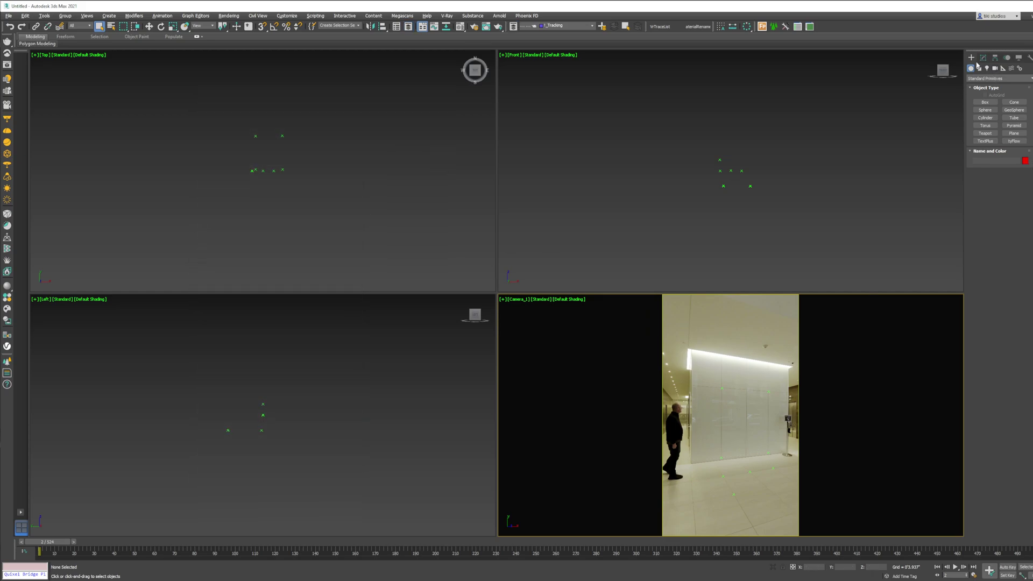
Draw a closed four-sided Line spline on the wall, snapped to the four wall locators in the camera view.
click(978, 68)
click(985, 108)
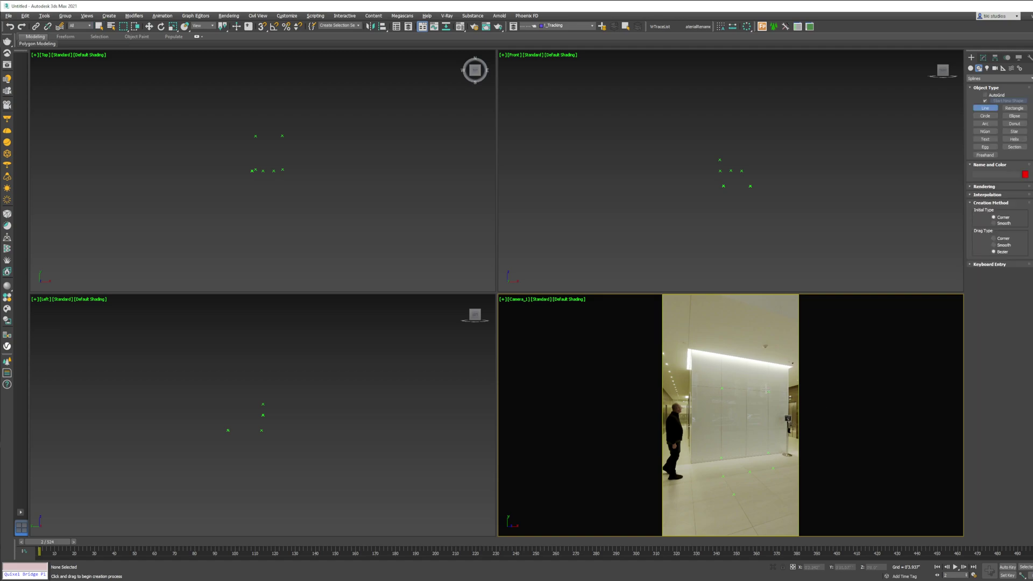
key(s)
click(768, 391)
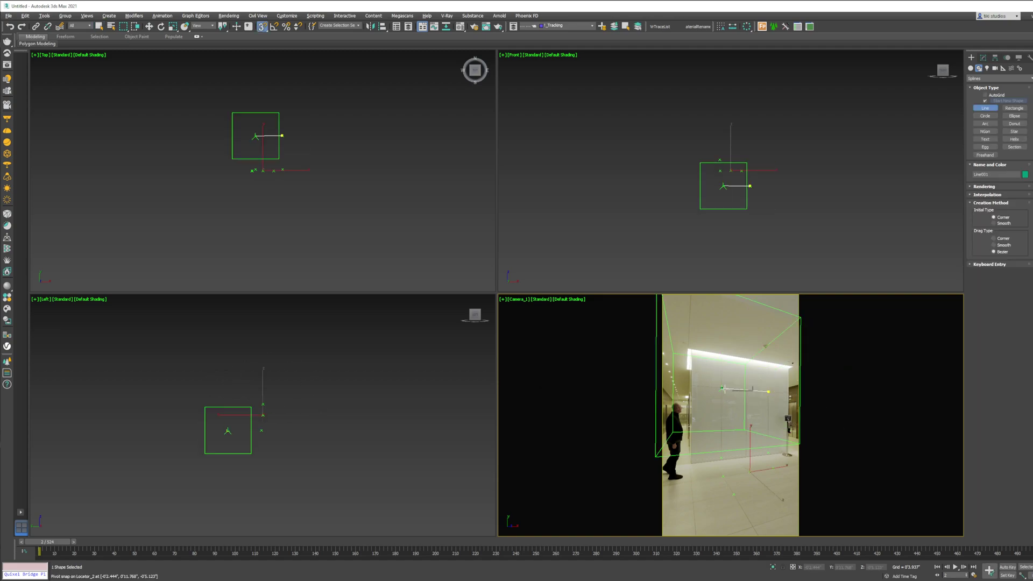
click(721, 389)
click(721, 458)
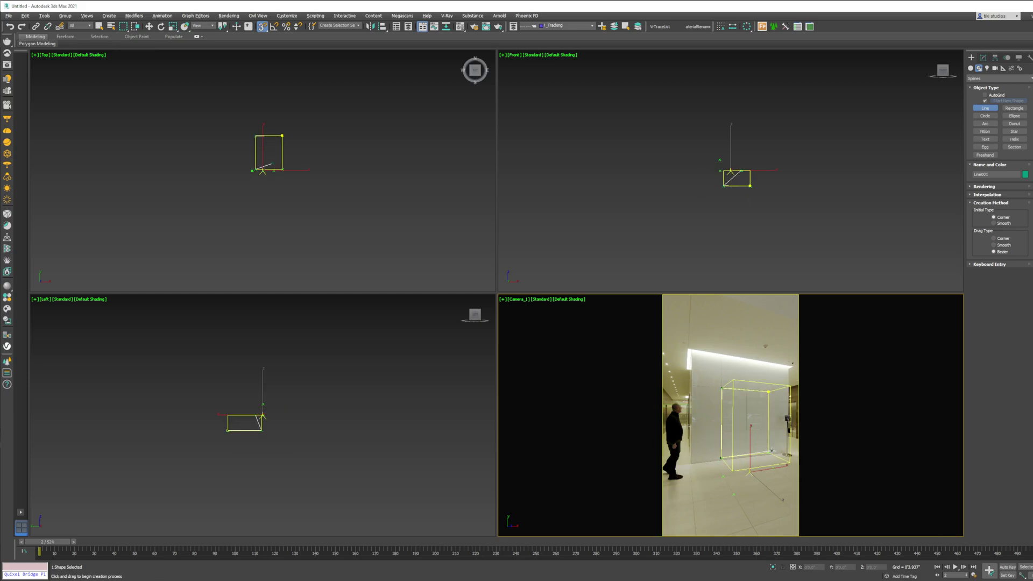
click(768, 452)
click(768, 391)
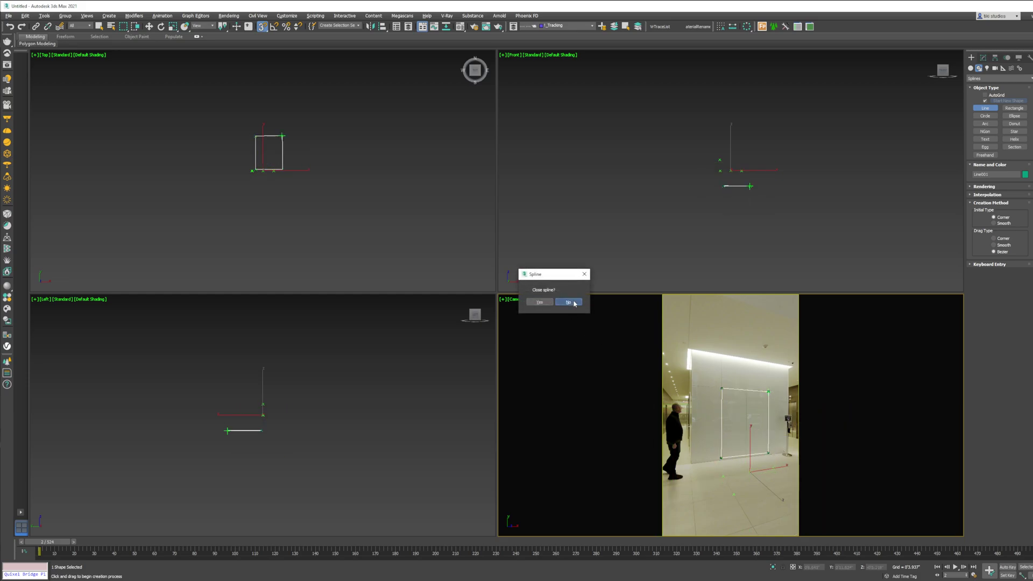
click(538, 302)
Draw a closed triangular Line spline on the floor, snapped to the three outer floor locators.
click(772, 468)
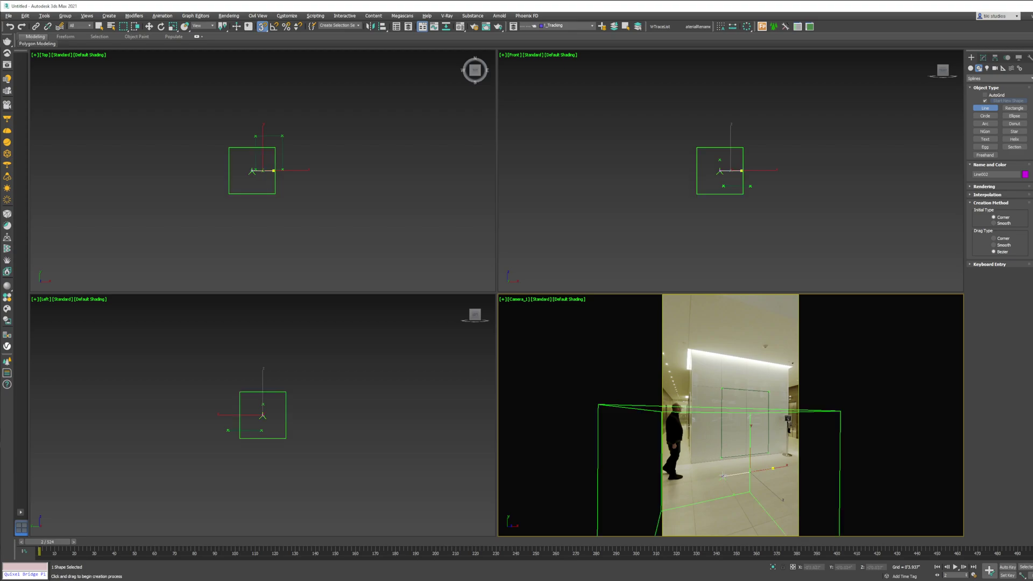
click(722, 475)
click(733, 494)
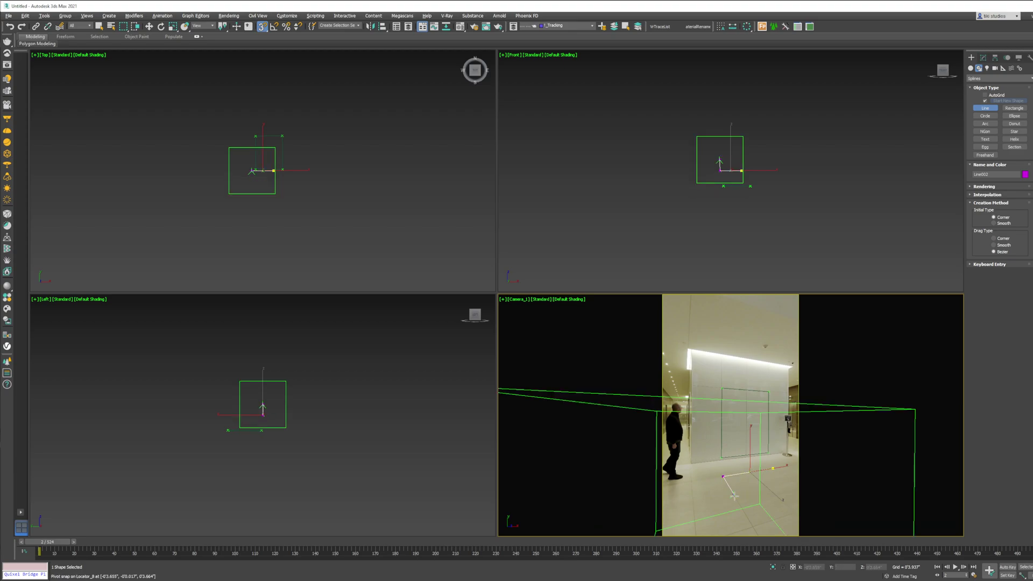
click(773, 468)
click(541, 302)
right_click(759, 441)
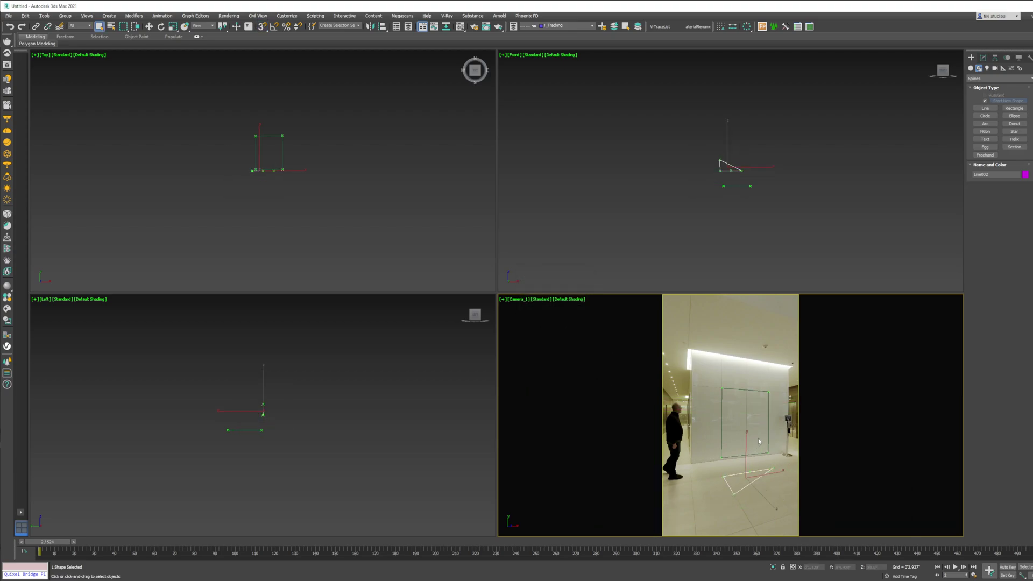
Select both the wall and floor splines and set their object color to green.
ctrl+click(767, 440)
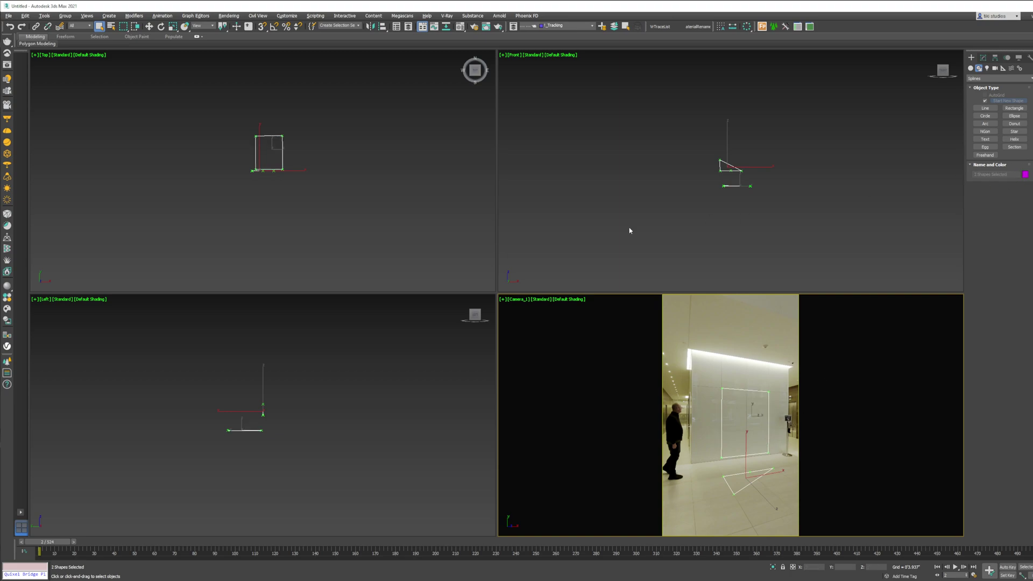
click(747, 337)
click(839, 356)
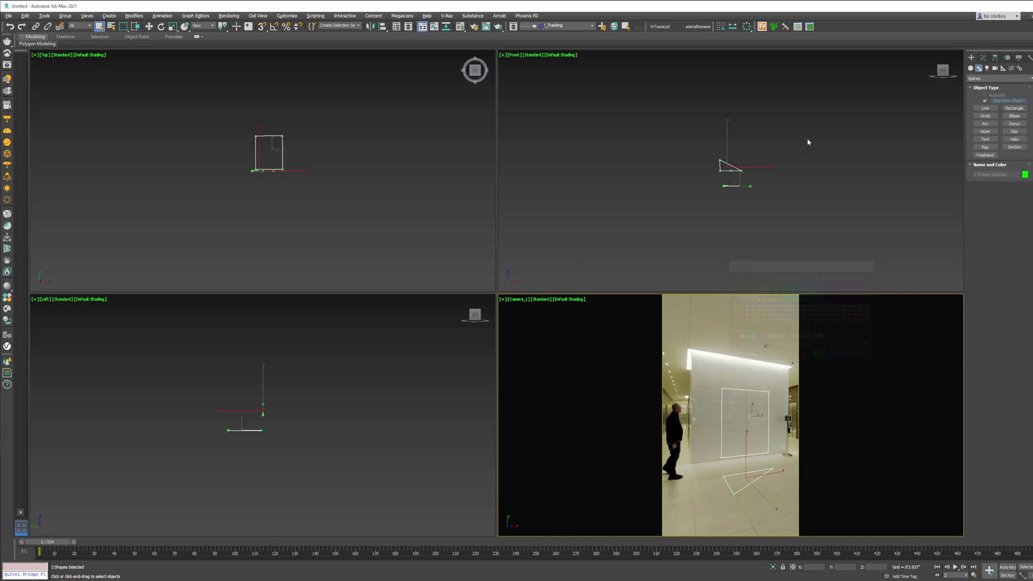
click(807, 139)
Parent the splines Line001 and Line002 to the boujou_data helper in the Scene Explorer.
click(513, 26)
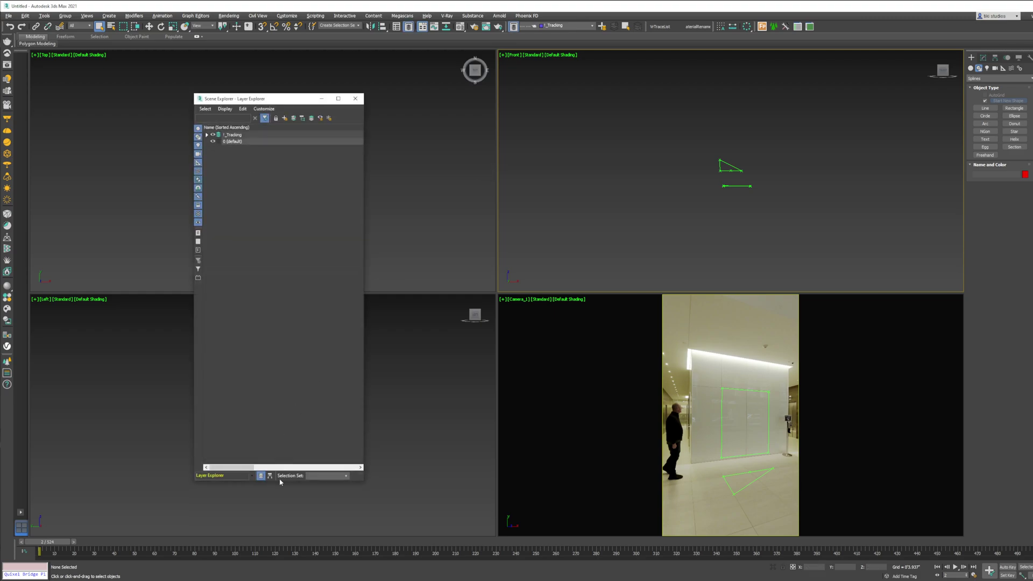
click(226, 148)
ctrl+click(230, 142)
drag(232, 143, 237, 135)
click(256, 208)
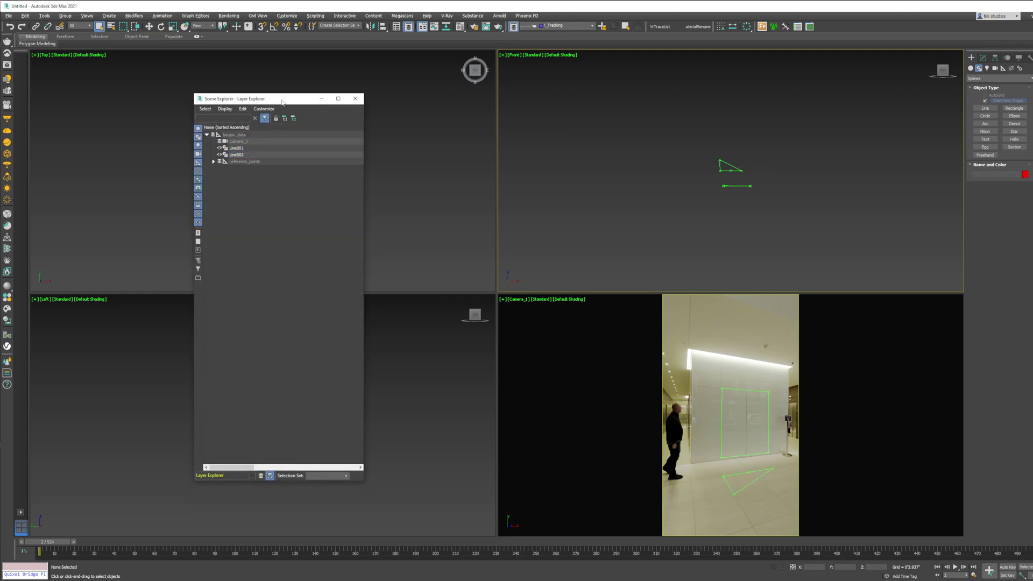
Rotate the boujou_data helper 90 degrees about X so the wall outline stands upright on the ground plane.
drag(282, 102, 141, 95)
click(94, 128)
right_click(276, 385)
right_click(276, 383)
click(289, 398)
drag(293, 397, 302, 428)
middle_drag(293, 417, 376, 423)
scroll(375, 422, up, 6)
scroll(322, 451, up, 3)
middle_drag(290, 396, 347, 474)
scroll(350, 462, down, 3)
middle_drag(258, 143, 284, 147)
scroll(285, 148, up, 10)
middle_drag(319, 243, 343, 209)
scroll(343, 208, up, 2)
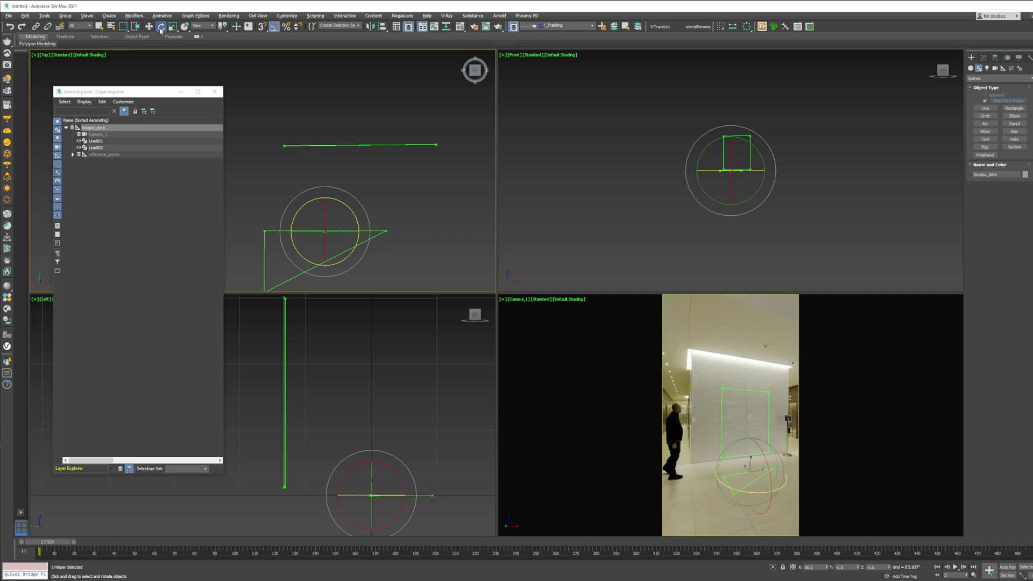
Fine-tune the boujou_data rotation with Transform Type-In until the wall outline runs straight in the top view, and hide the left view's grid.
key(F12)
middle_drag(383, 144, 379, 152)
drag(614, 112, 616, 113)
middle_drag(307, 368, 309, 357)
scroll(403, 475, up, 3)
scroll(361, 483, down, 7)
key(g)
right_click(356, 393)
click(369, 399)
click(369, 392)
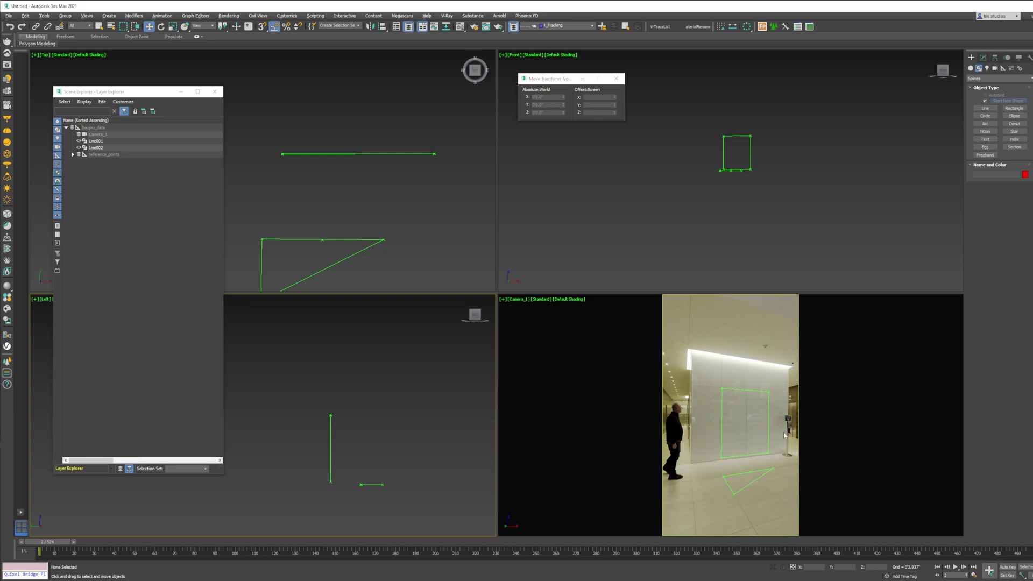
Create a plane on the floor in the camera view, starting from the near corner of the triangular outline.
click(970, 68)
click(1014, 133)
key(s)
drag(733, 495, 692, 482)
key(w)
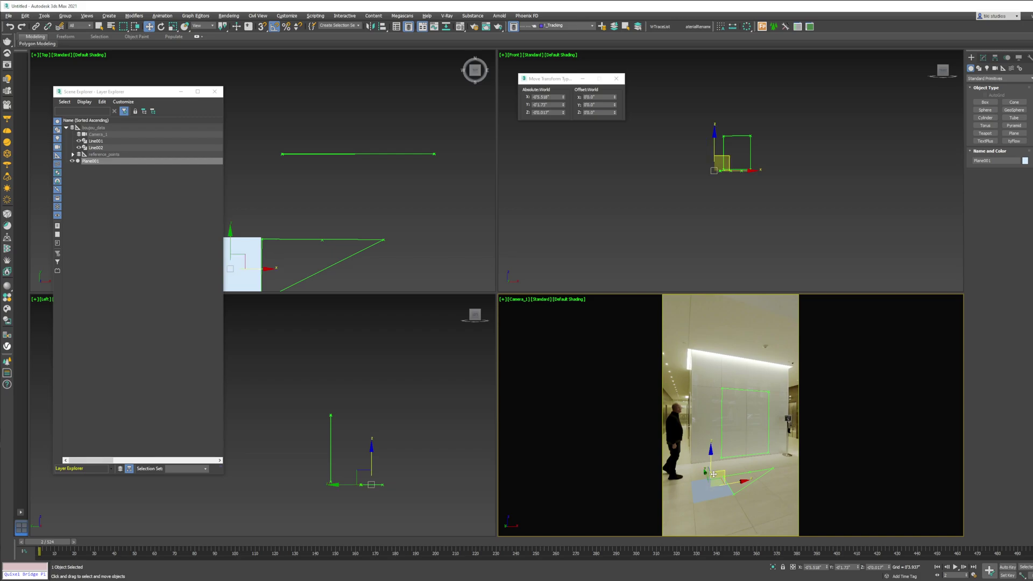
Move the floor plane beneath the standing man's feet in the camera view and parent it to the boujou_data helper.
drag(714, 478, 681, 468)
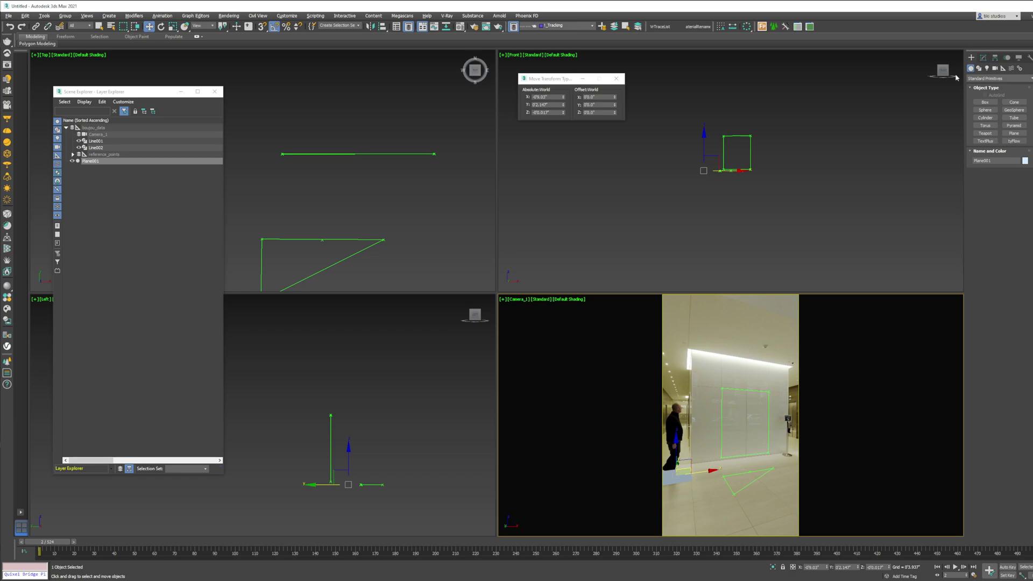
click(198, 55)
click(66, 127)
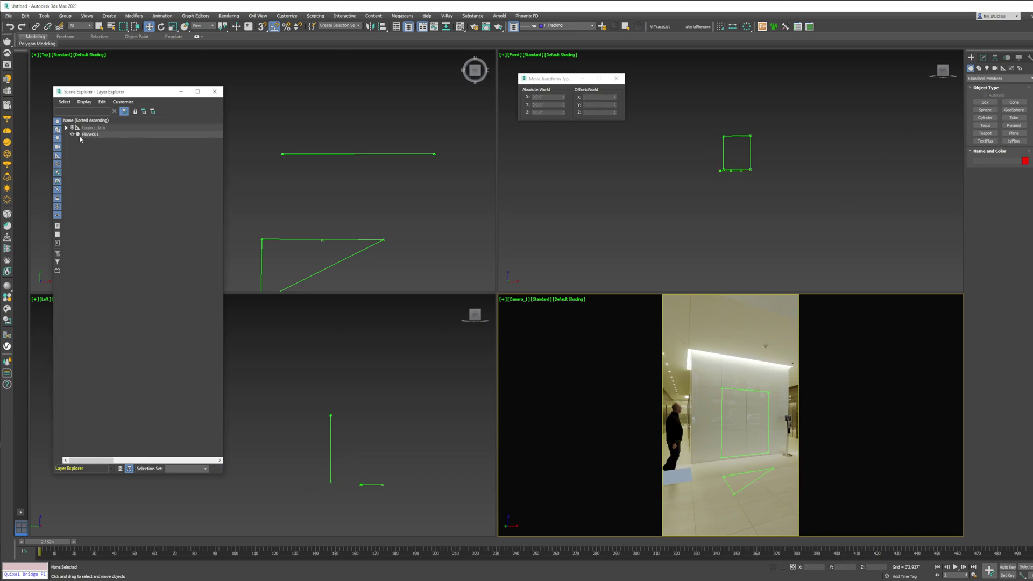
click(95, 134)
click(67, 128)
Try moving the parented plane in the top view, and undo the move.
scroll(369, 175, down, 5)
key(g)
click(324, 180)
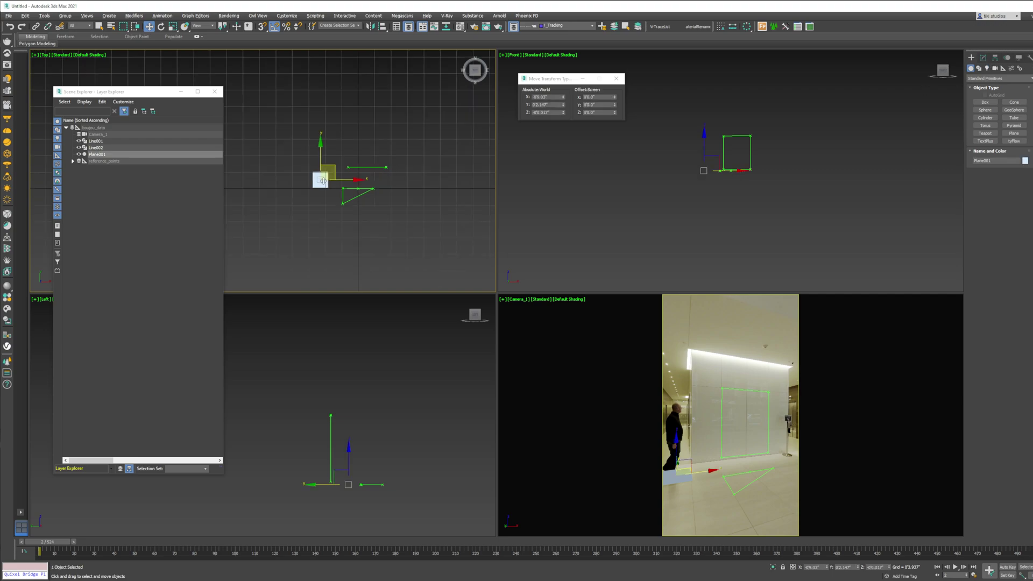
right_click(341, 171)
click(357, 191)
drag(323, 179, 332, 119)
key(ctrl+z)
click(293, 156)
Move only the boujou_data helper's pivot to the centre of the small floor plane in the top view.
click(98, 128)
right_click(379, 150)
click(392, 155)
click(994, 57)
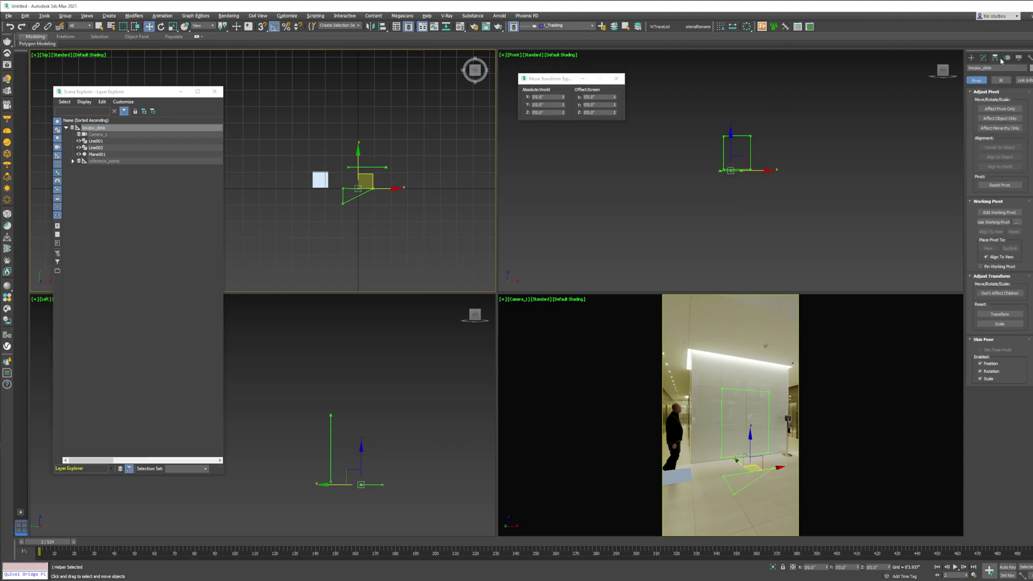
click(1000, 108)
scroll(324, 177, up, 5)
drag(391, 200, 316, 183)
click(1013, 108)
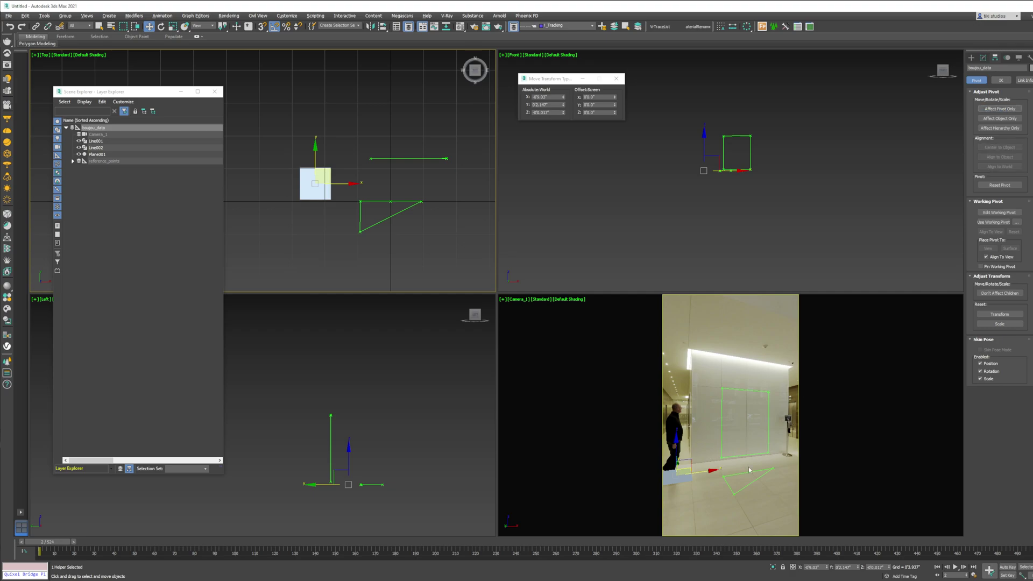
Show the camera view in wireframe and scale the boujou_data helper up uniformly to about 320 percent.
right_click(681, 475)
key(F3)
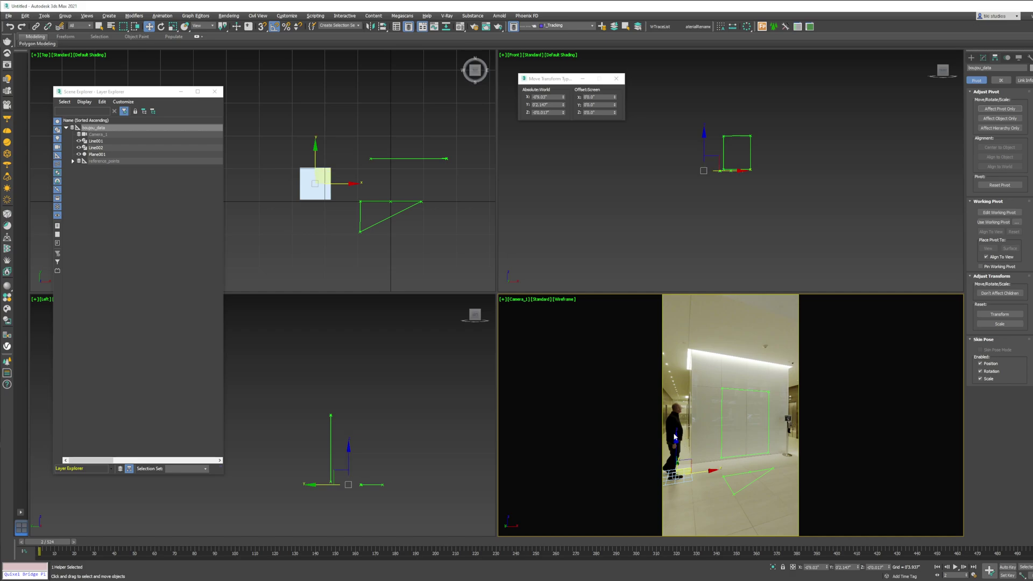
right_click(334, 201)
right_click(333, 197)
click(342, 215)
scroll(333, 212, down, 5)
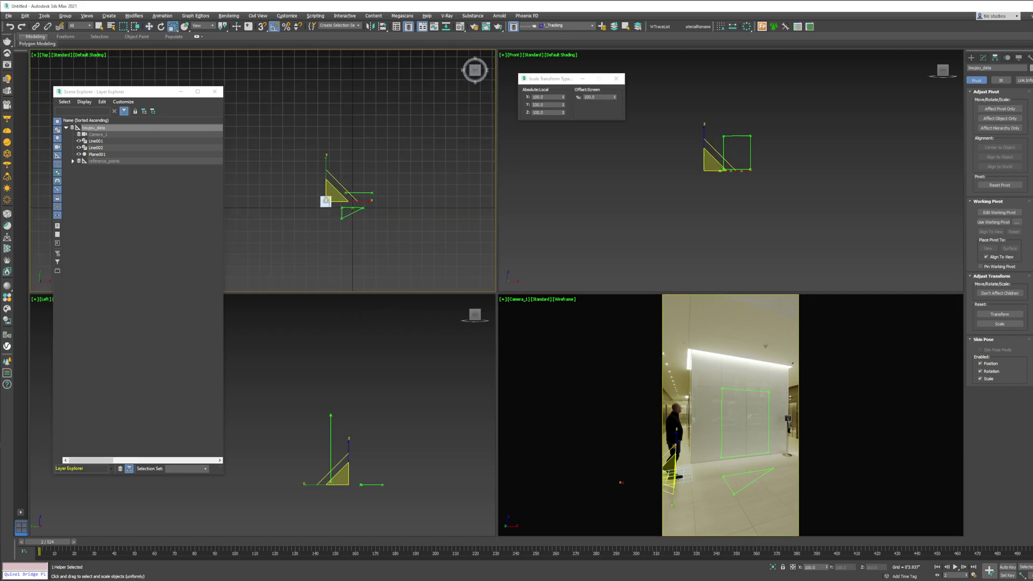
drag(326, 200, 355, 113)
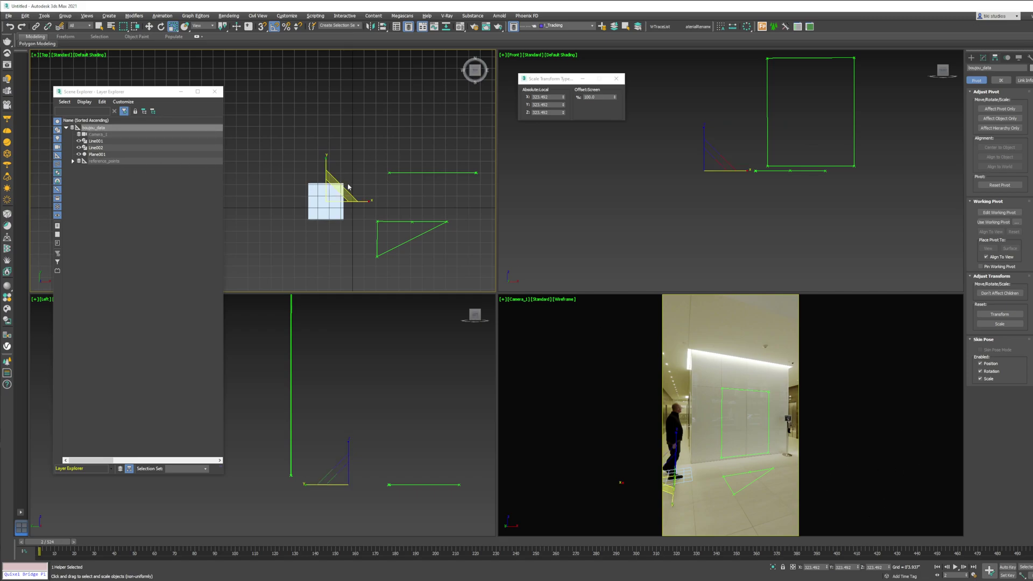
right_click(338, 182)
click(371, 186)
click(337, 136)
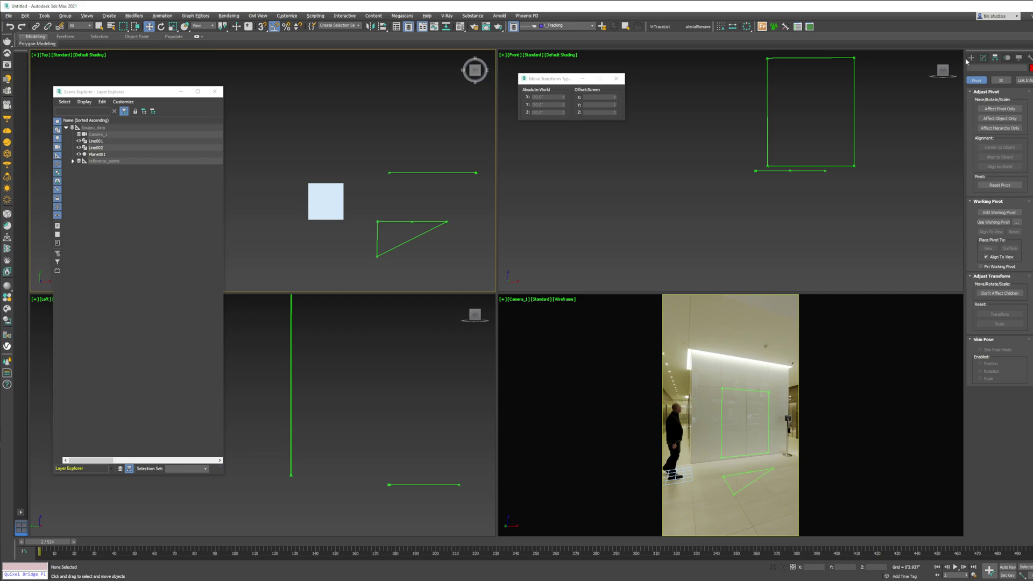
Create a Biped centred on the floor plane in the top view as a human height reference.
click(971, 57)
click(1003, 68)
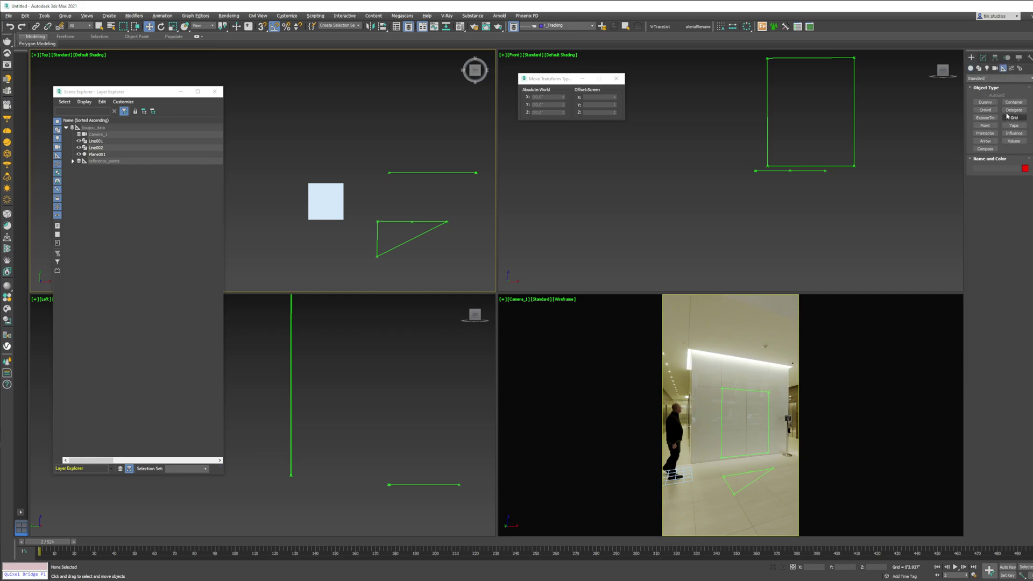
click(1019, 68)
click(984, 110)
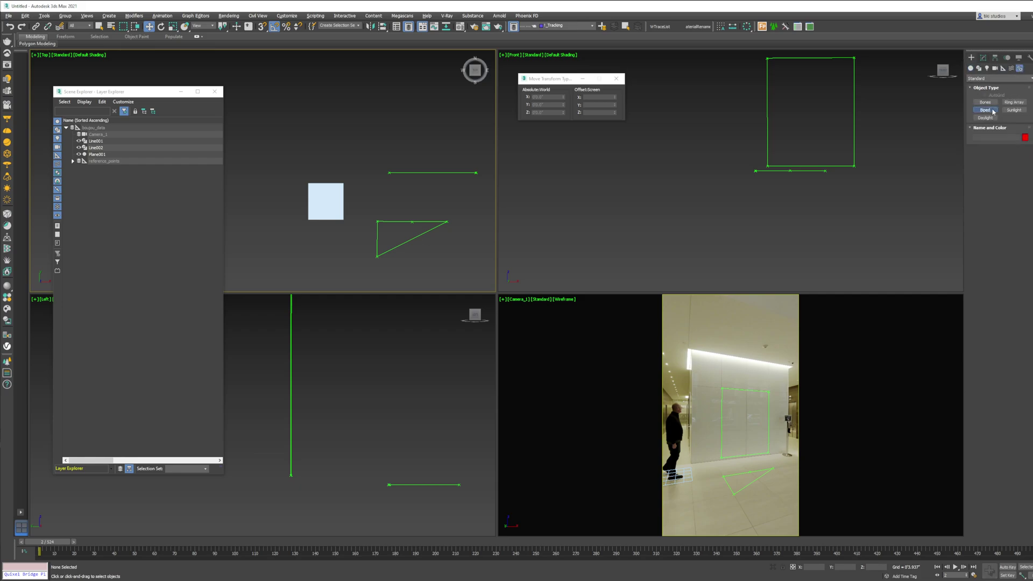
scroll(325, 201, down, 3)
drag(326, 200, 357, 95)
key(w)
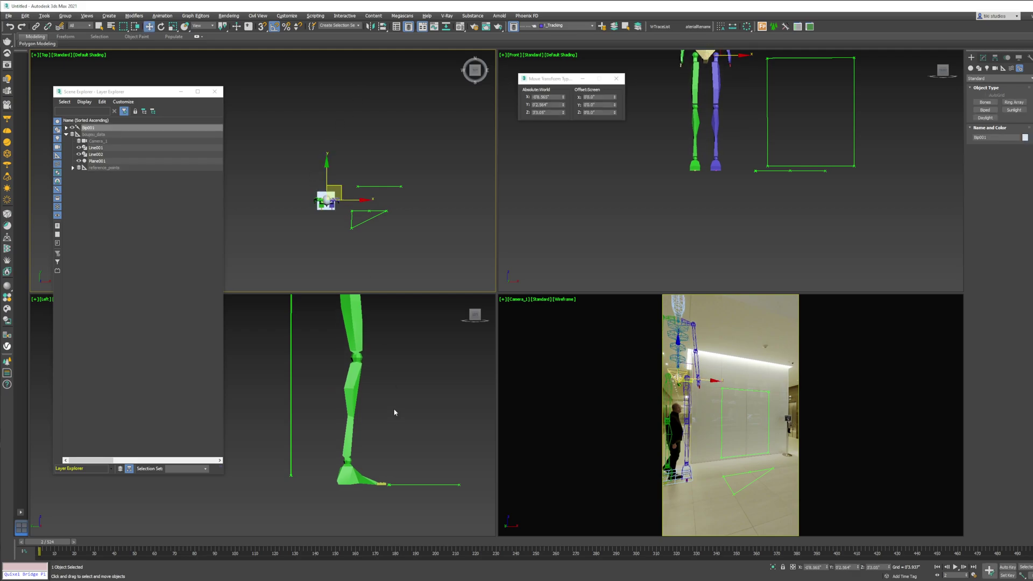
Show the left view in wireframe and scale the boujou_data helper to about 796 percent to match the man's height to the biped.
right_click(394, 415)
key(F3)
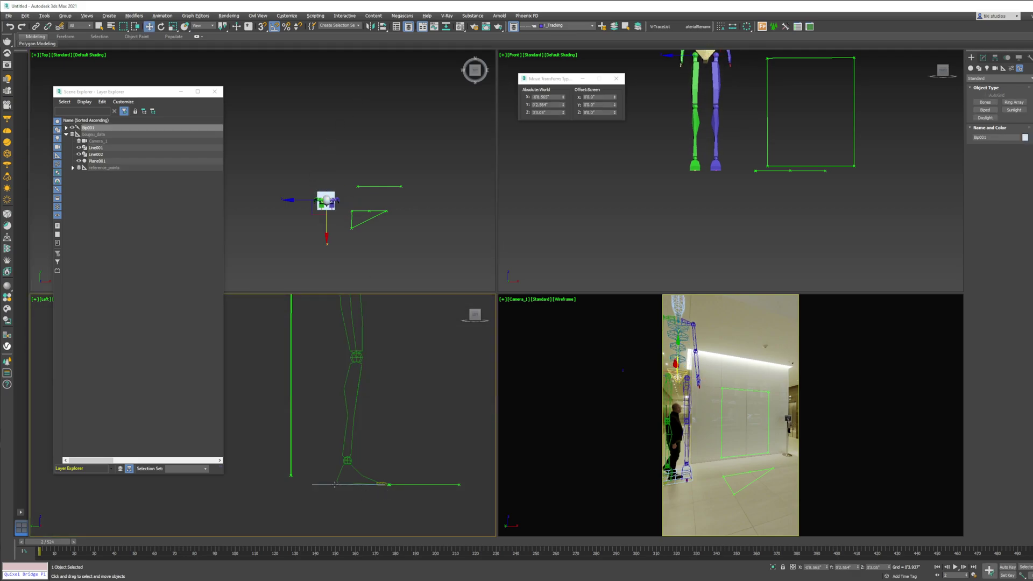
right_click(330, 177)
scroll(331, 177, up, 2)
click(291, 174)
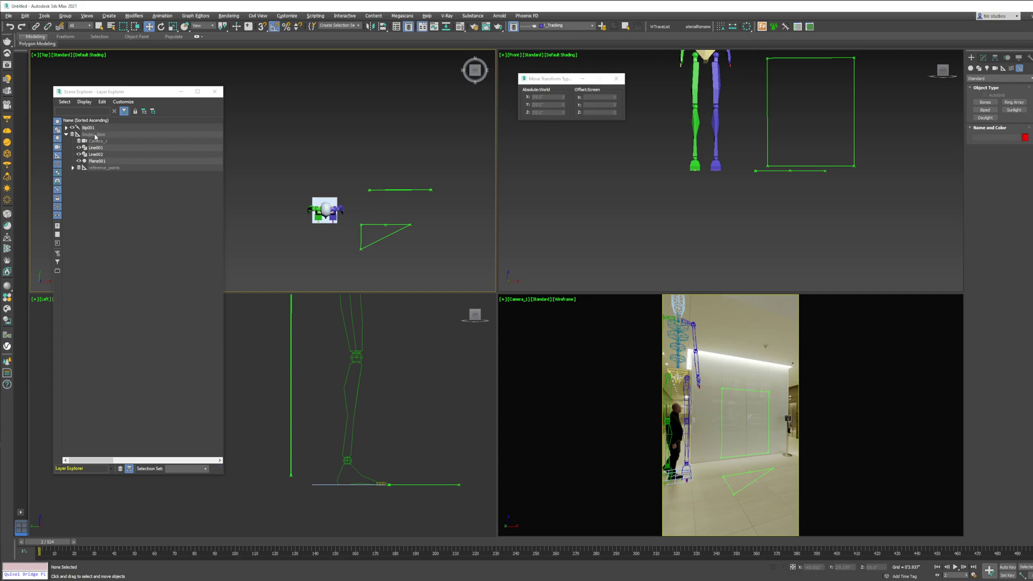
click(95, 136)
right_click(397, 163)
click(414, 198)
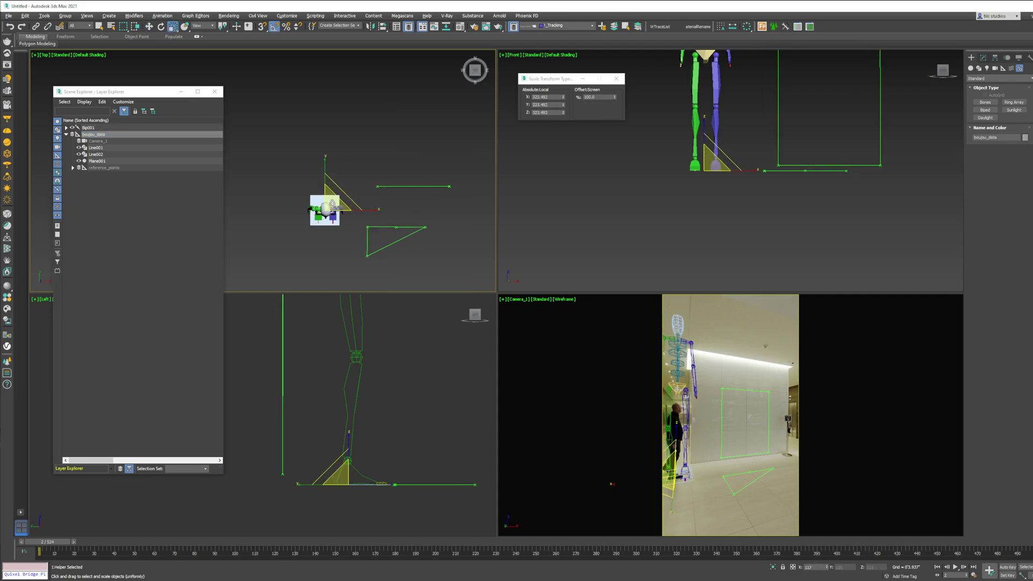
drag(333, 201, 350, 226)
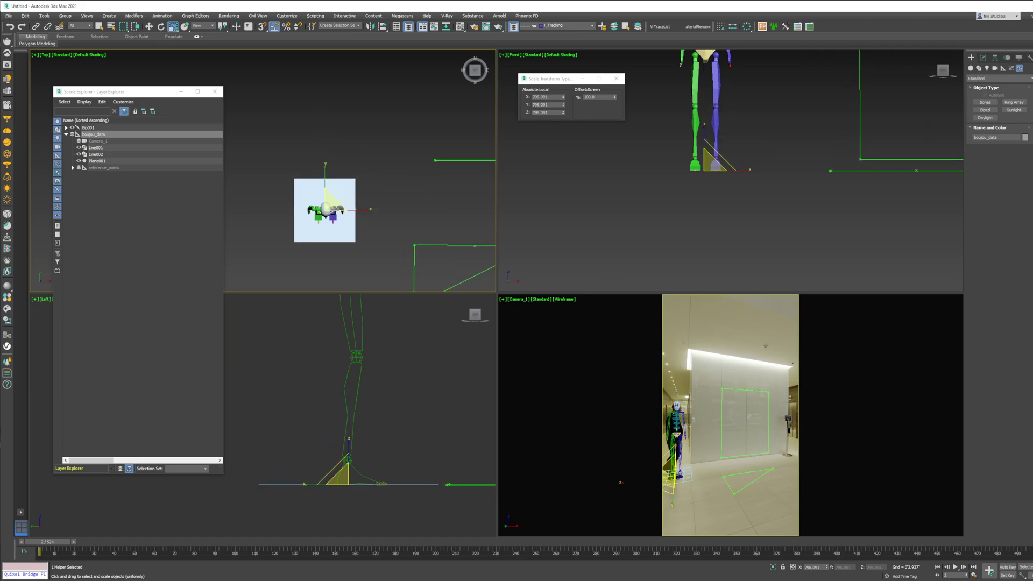
Delete the whole biped and the small floor plane used as scale references.
right_click(679, 388)
right_click(685, 407)
click(695, 420)
click(706, 399)
click(376, 136)
drag(259, 255, 259, 254)
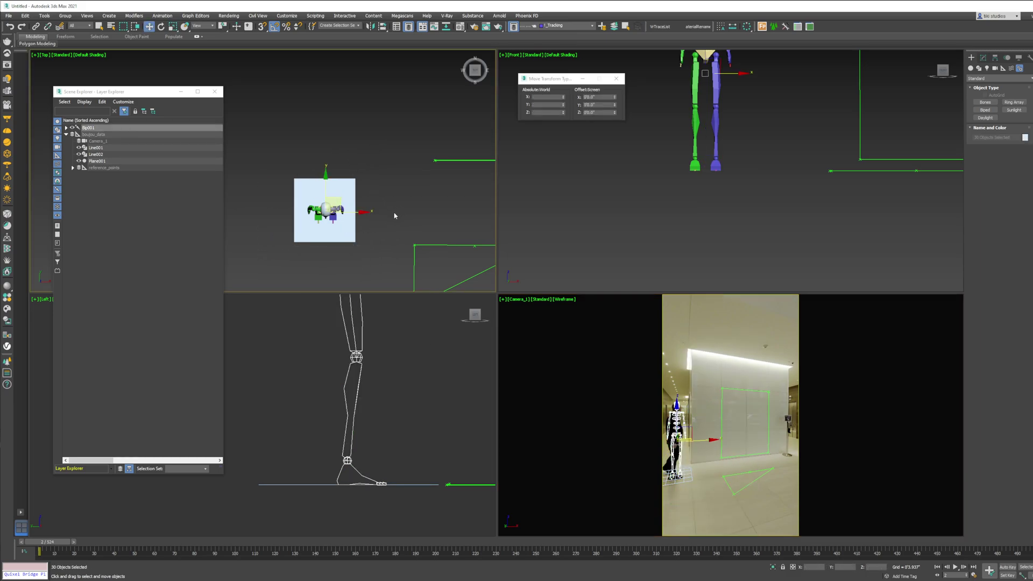
key(Delete)
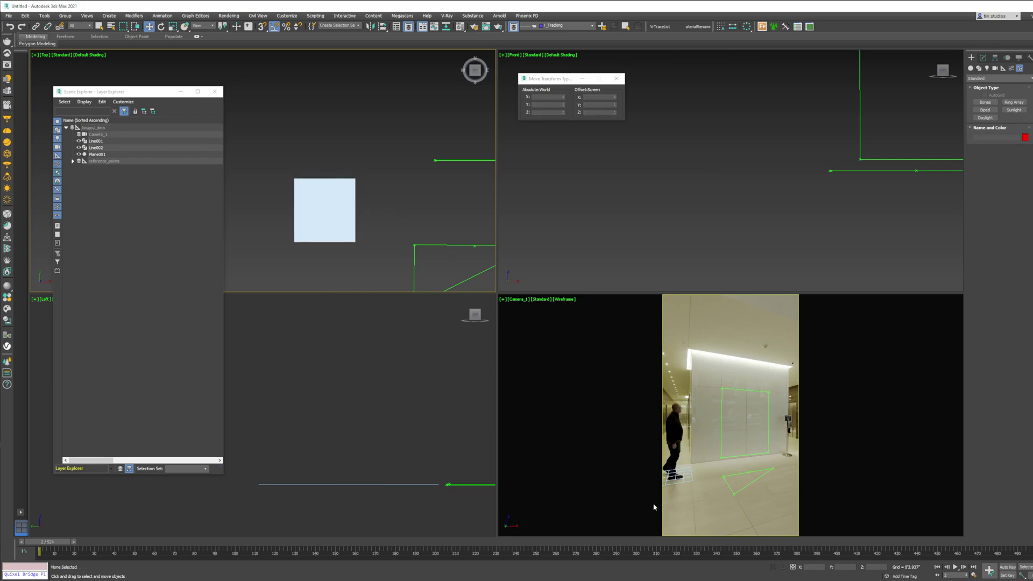
drag(655, 503, 689, 466)
key(Delete)
Go to frame 1 and create a plane in the front view, snapped to opposite corners of the wall outline.
scroll(820, 200, down, 3)
middle_drag(820, 200, 709, 204)
scroll(709, 203, down, 2)
scroll(735, 170, down, 1)
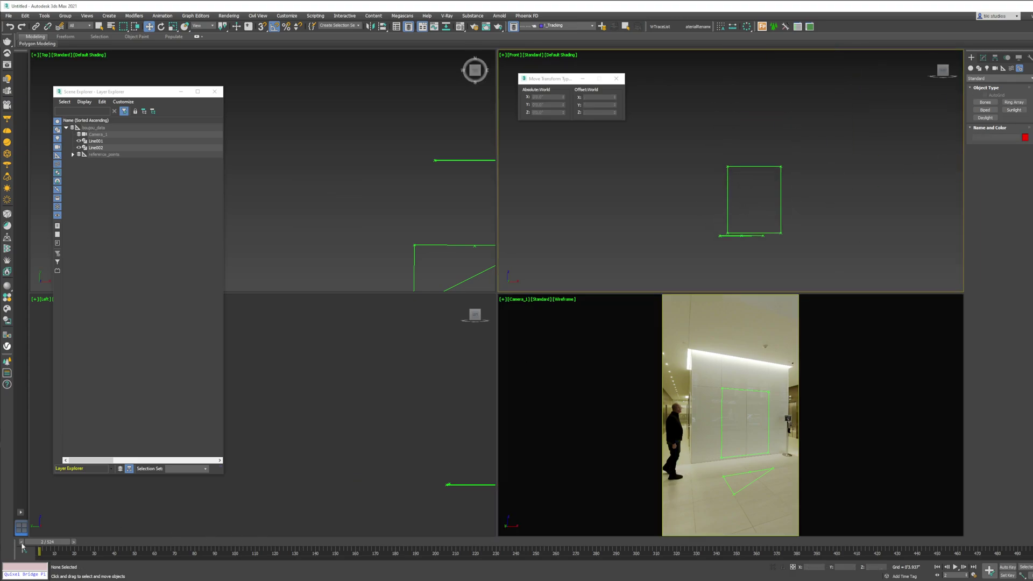
drag(47, 543, 45, 543)
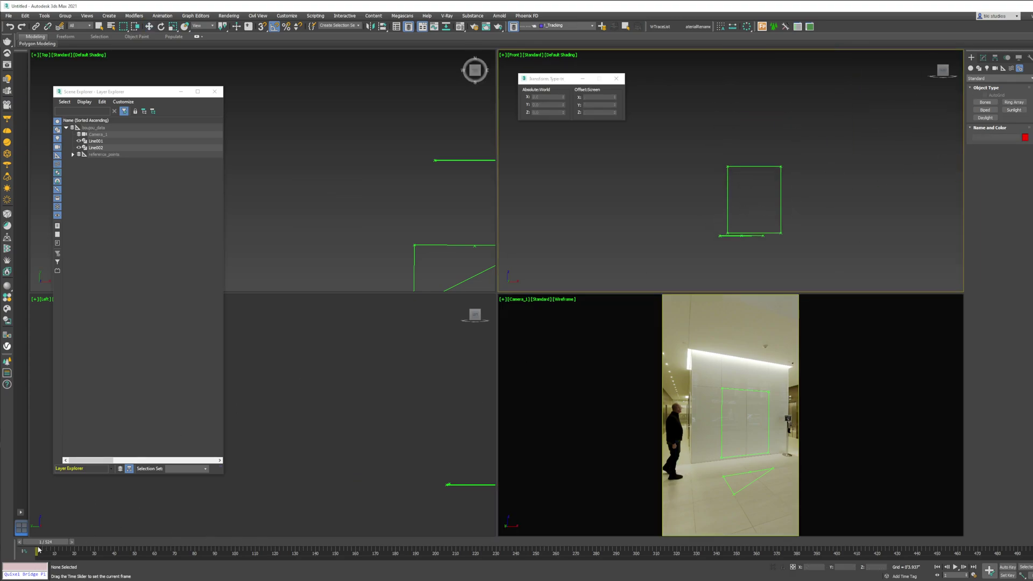
click(970, 68)
click(1013, 133)
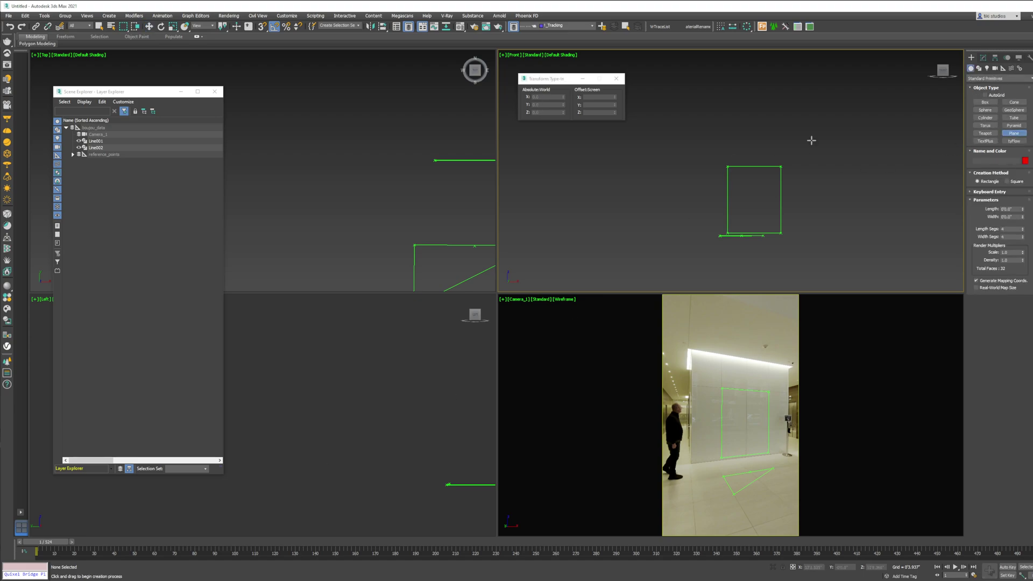
key(s)
drag(780, 166, 727, 232)
right_click(728, 226)
key(s)
Reduce the wall plane to a single segment in length and width, and convert it to an editable poly for edge editing.
click(983, 58)
right_click(1023, 193)
right_click(1023, 185)
key(alt+p)
key(2)
Move the plane's left, right and top edges outward in the front view so the plane covers the wall.
click(727, 196)
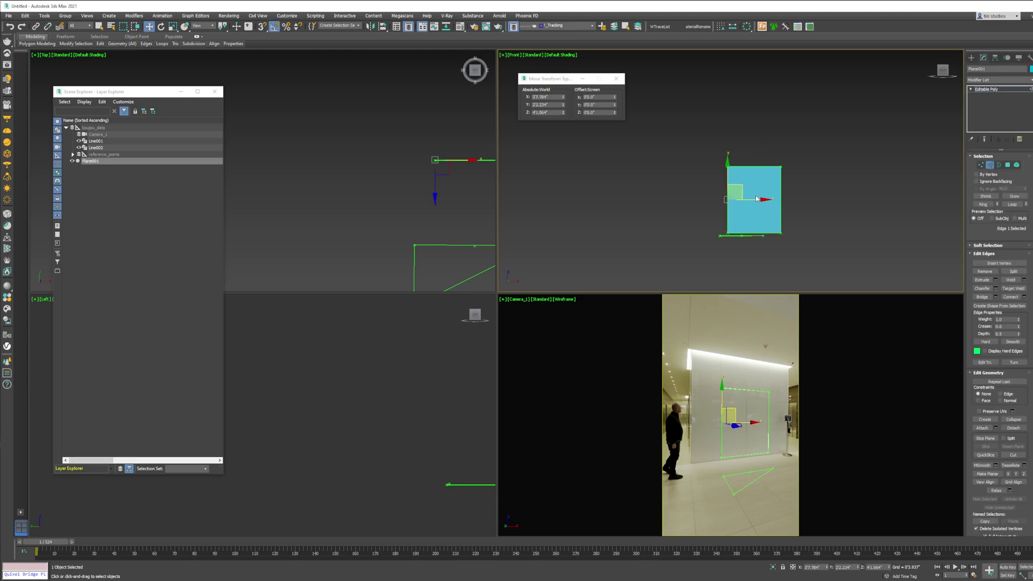
shift+drag(752, 199, 724, 201)
click(780, 207)
shift+drag(810, 201, 836, 207)
click(772, 166)
shift+drag(759, 149, 768, 115)
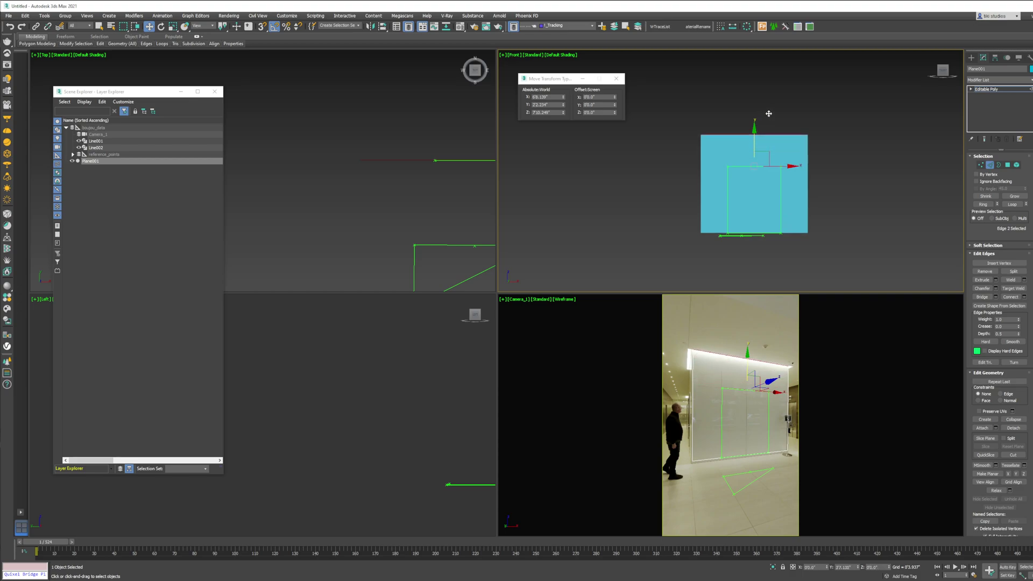
Turn on 2D Pan Zoom Mode in the camera view and examine the plane's lower border against the wall's base.
right_click(779, 406)
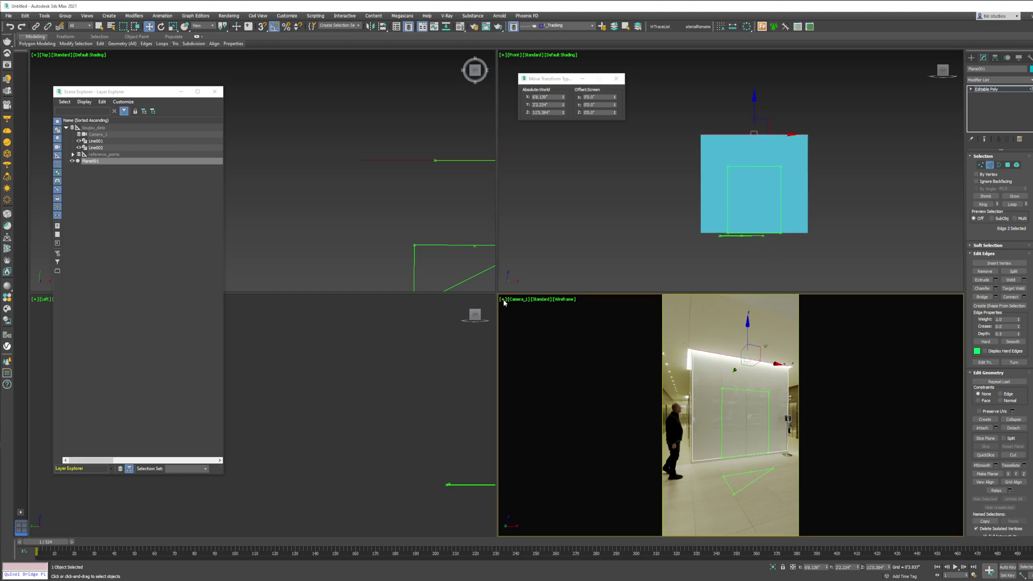
click(504, 303)
click(538, 398)
scroll(713, 463, up, 5)
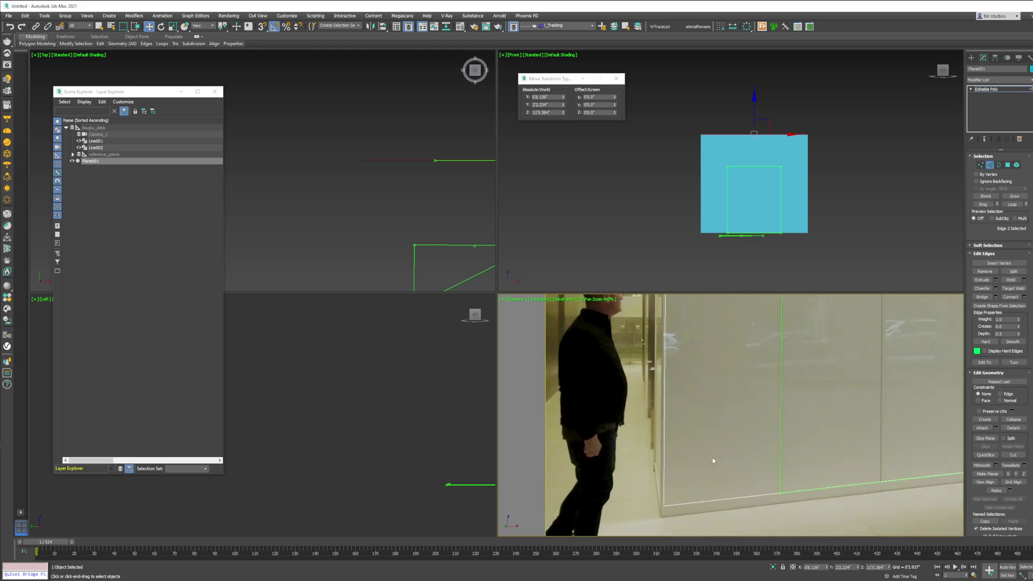
scroll(740, 408, up, 5)
middle_drag(715, 500, 634, 414)
scroll(727, 408, down, 3)
scroll(635, 415, down, 2)
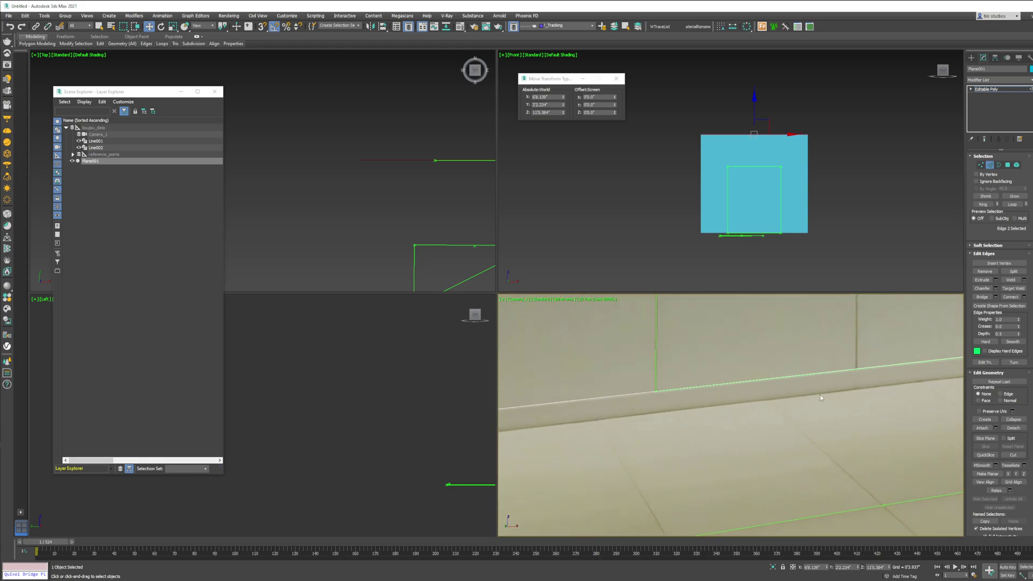
middle_drag(822, 395, 764, 411)
scroll(806, 397, down, 4)
Select the plane's bottom edge and examine its position relative to the outlines in the orthographic views.
click(785, 399)
middle_drag(361, 475, 310, 408)
scroll(236, 417, down, 2)
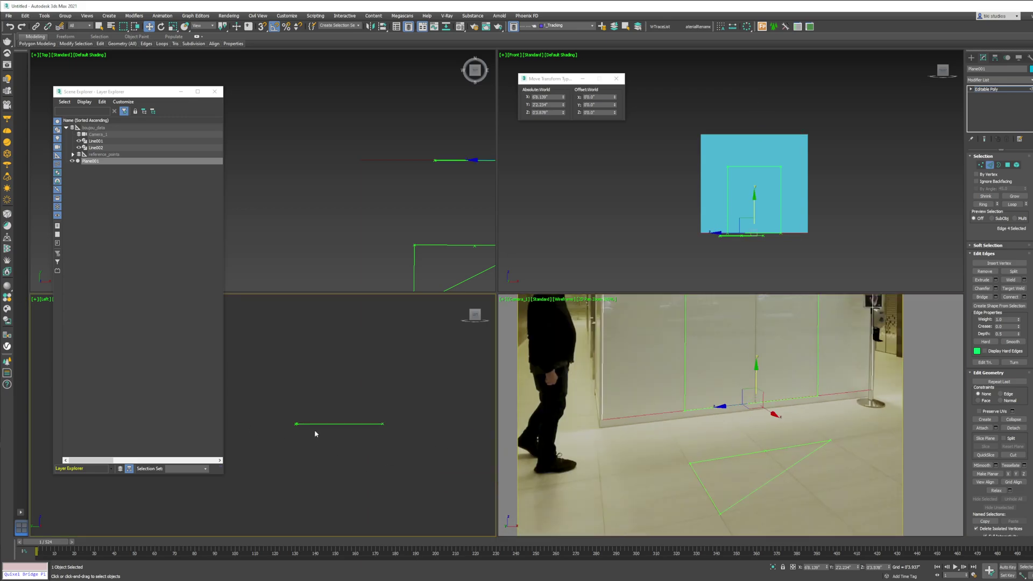
key(z)
scroll(293, 445, down, 2)
scroll(275, 428, up, 4)
scroll(310, 398, up, 3)
Align the plane's left edge with the wall's left corner at the last frame, and check it at the first frame.
key(End)
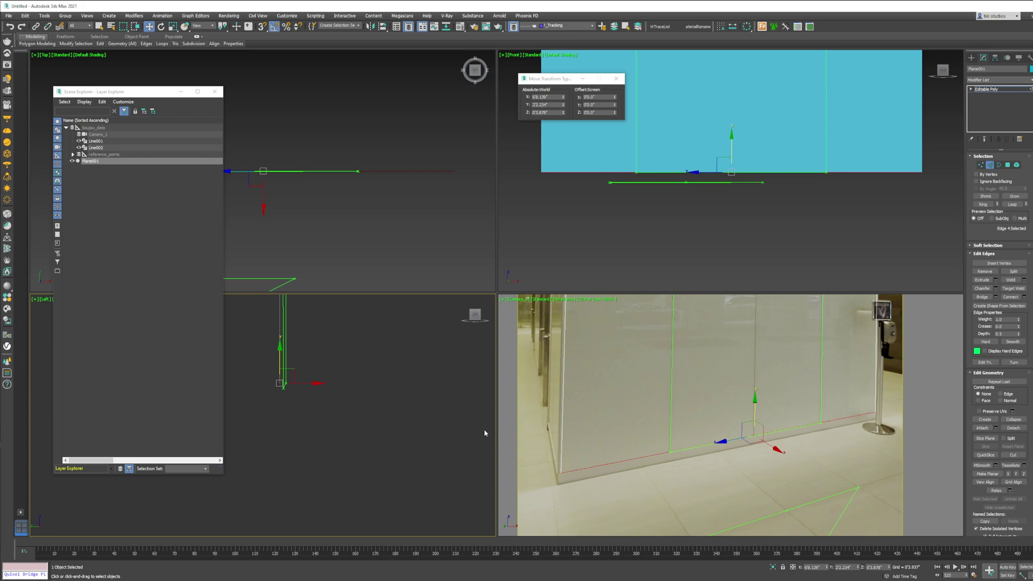
click(563, 377)
middle_drag(565, 328, 607, 450)
scroll(601, 383, up, 4)
drag(672, 375, 665, 375)
click(29, 550)
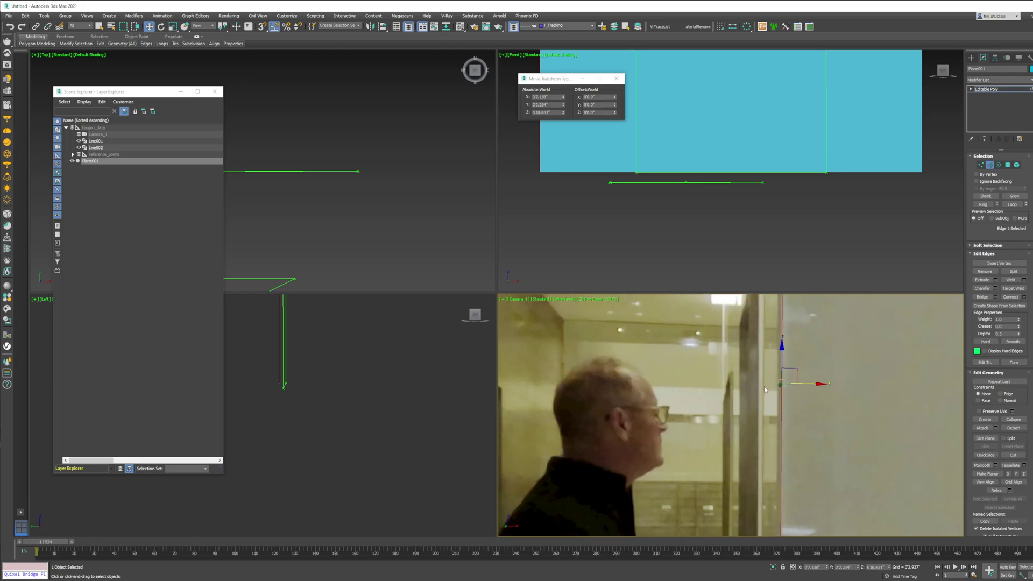
middle_drag(790, 396, 719, 483)
middle_drag(705, 317, 692, 444)
scroll(694, 401, down, 4)
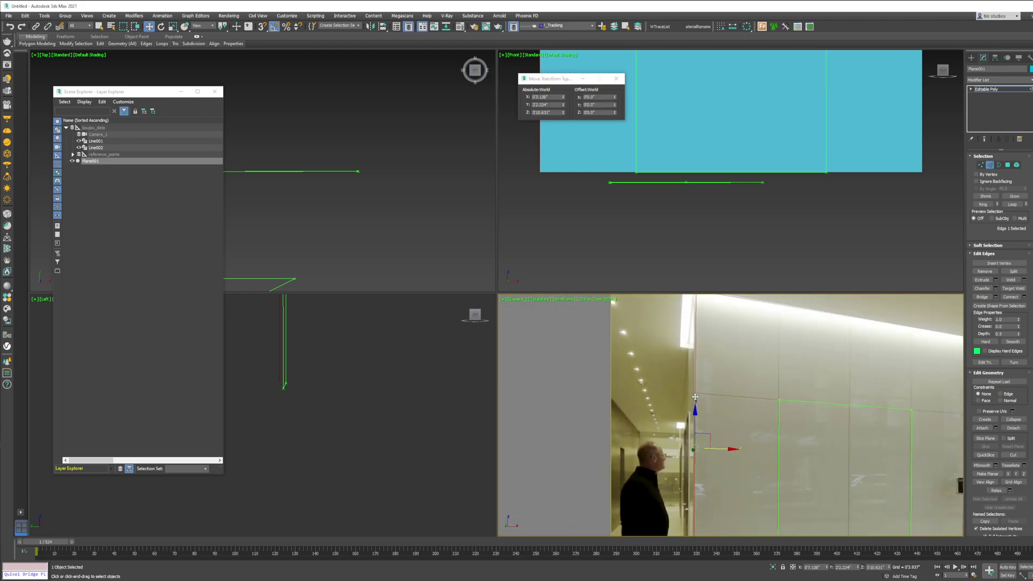
Align the plane's right edge with the wall's right corner in the camera view at the last frame.
middle_drag(711, 359, 735, 390)
scroll(686, 413, up, 8)
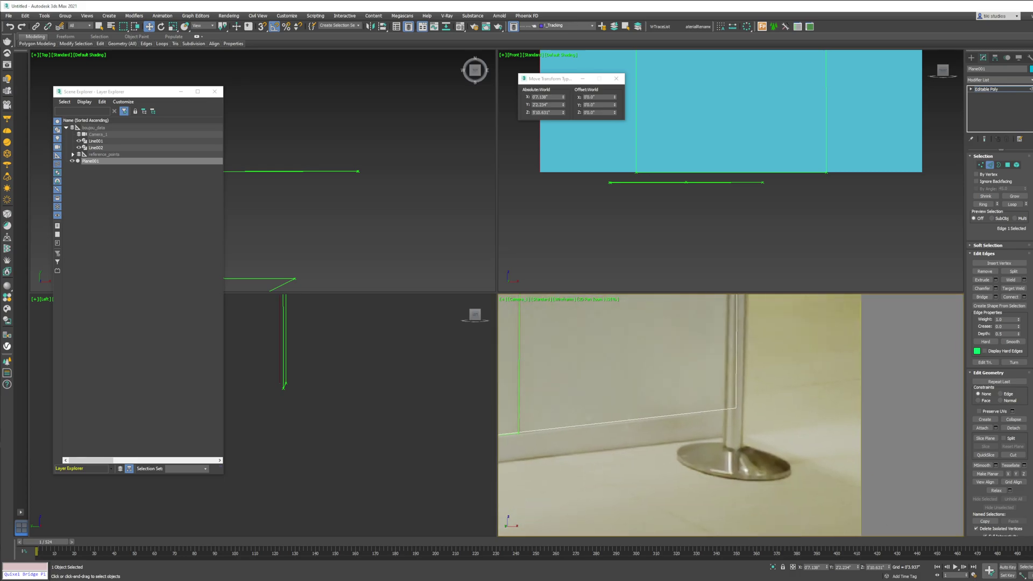
key(End)
drag(713, 456, 713, 456)
scroll(732, 457, down, 8)
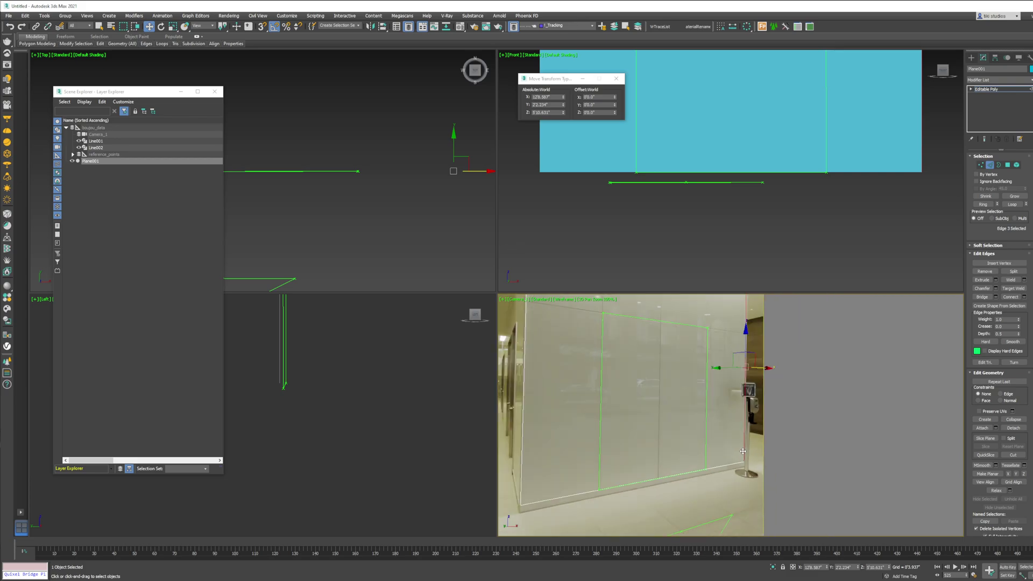
scroll(756, 414, up, 5)
middle_drag(709, 122, 642, 239)
scroll(642, 240, down, 3)
scroll(748, 152, up, 5)
drag(780, 218, 777, 219)
click(790, 242)
Switch the Top view to wireframe display so the plane's outline shows against the traced lines.
scroll(357, 210, down, 6)
scroll(329, 212, up, 4)
key(F3)
middle_drag(389, 245, 334, 220)
scroll(340, 216, down, 3)
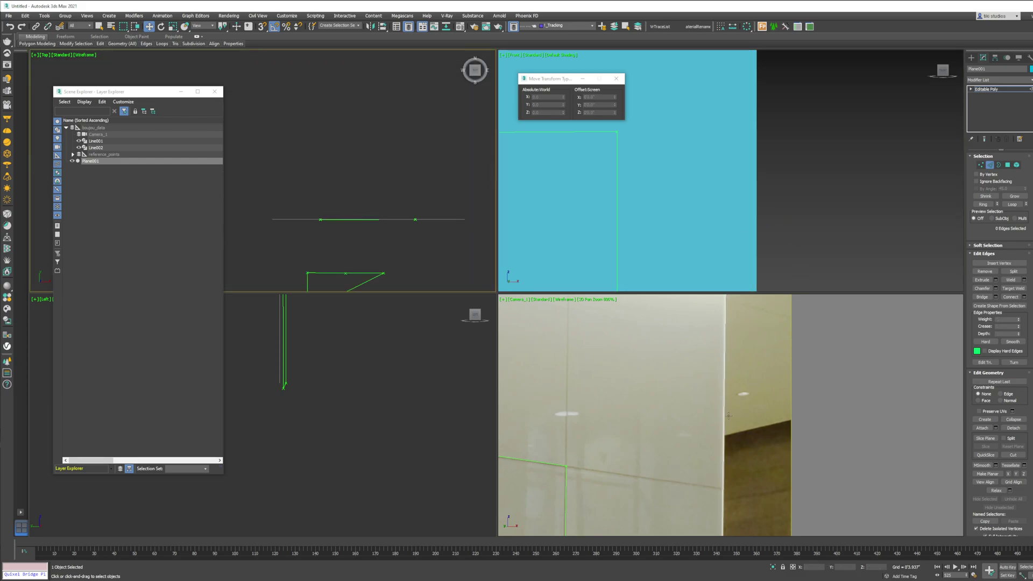
At the first frame, insert two closely spaced horizontal edge loops across the plane along the wall's horizontal seam.
scroll(738, 454, down, 6)
key(Home)
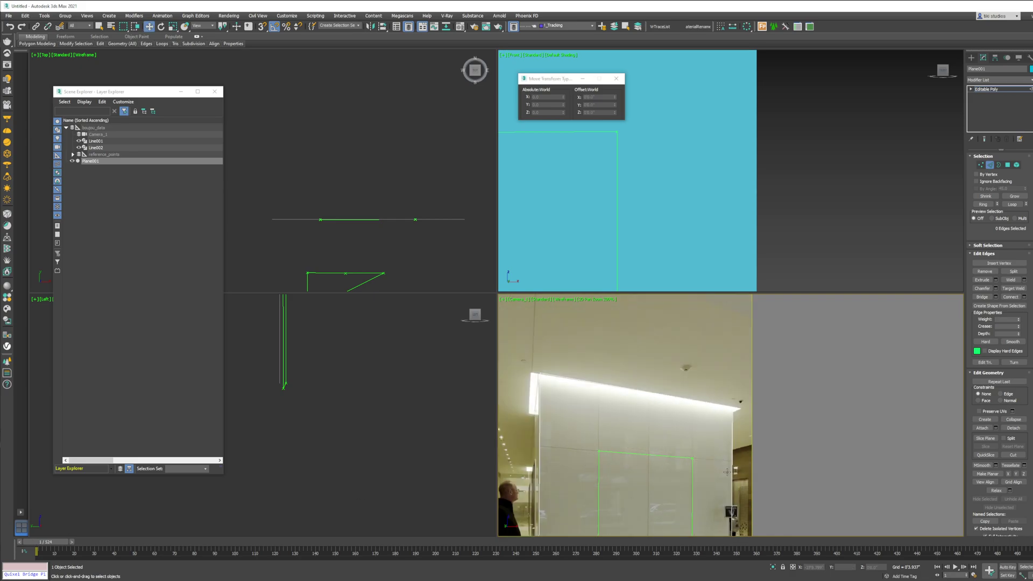
scroll(726, 472, up, 5)
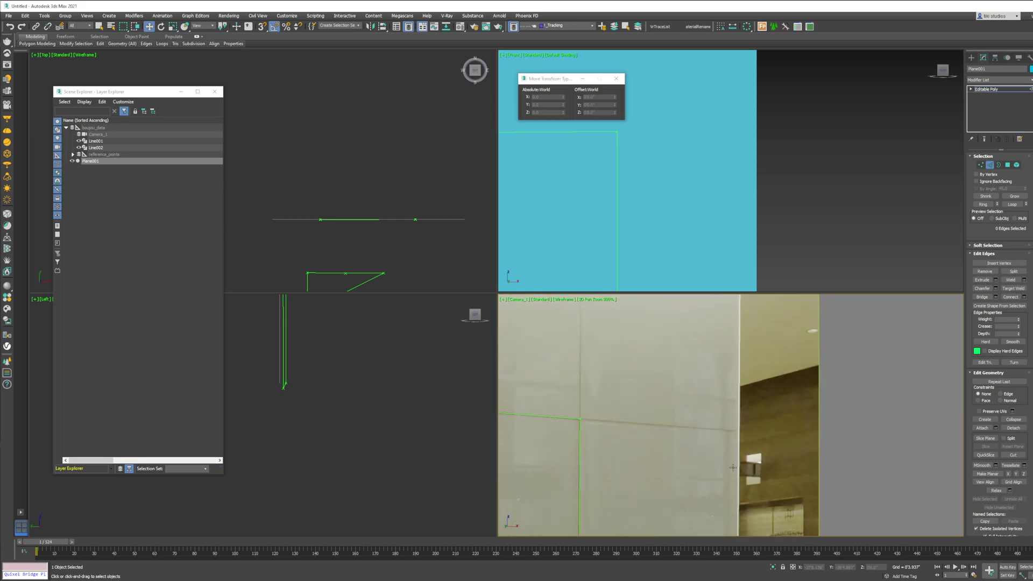
scroll(753, 381, down, 5)
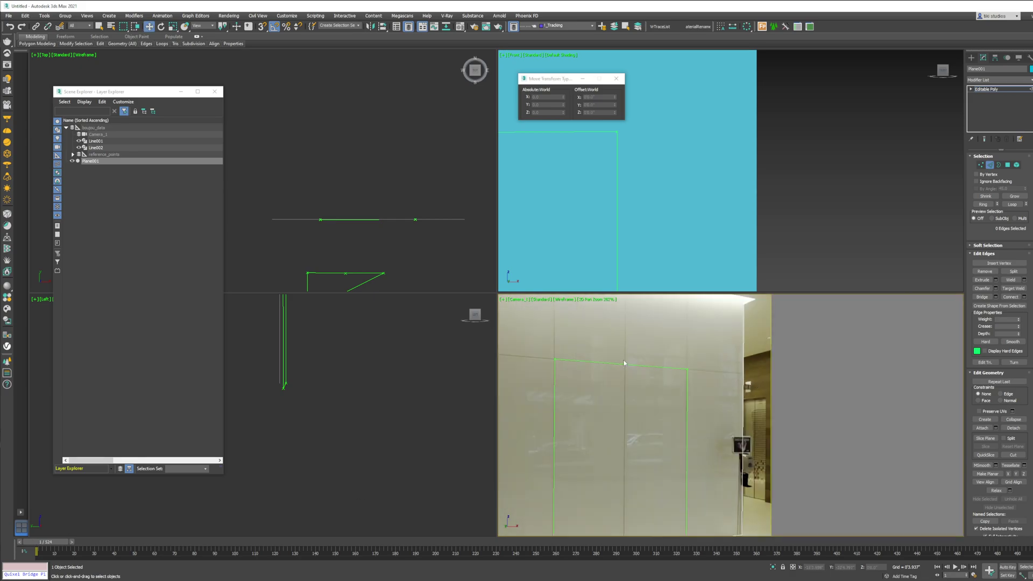
scroll(668, 388, down, 4)
scroll(548, 378, up, 10)
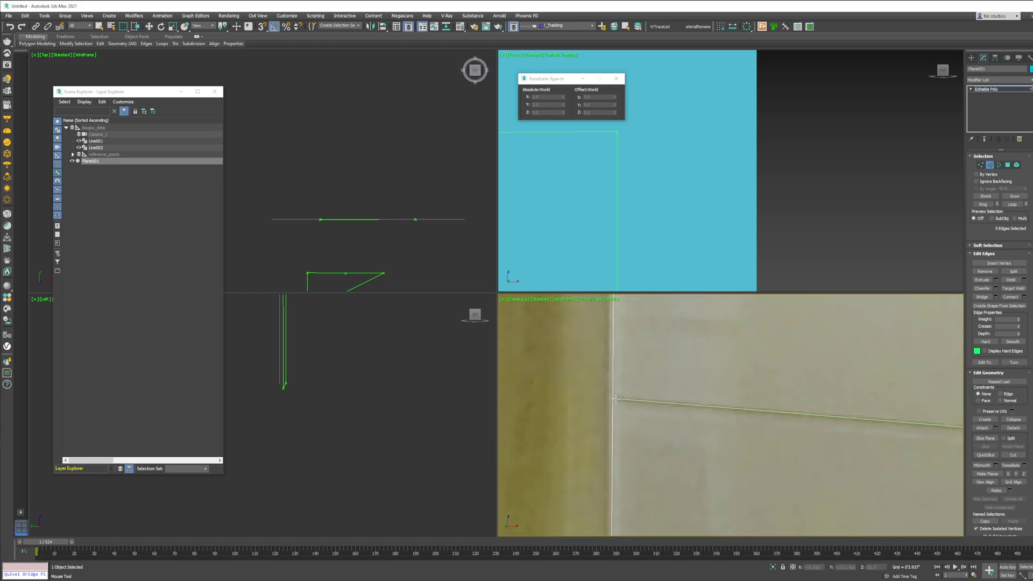
click(614, 399)
click(613, 410)
right_click(619, 410)
scroll(657, 423, down, 5)
middle_drag(791, 433, 684, 424)
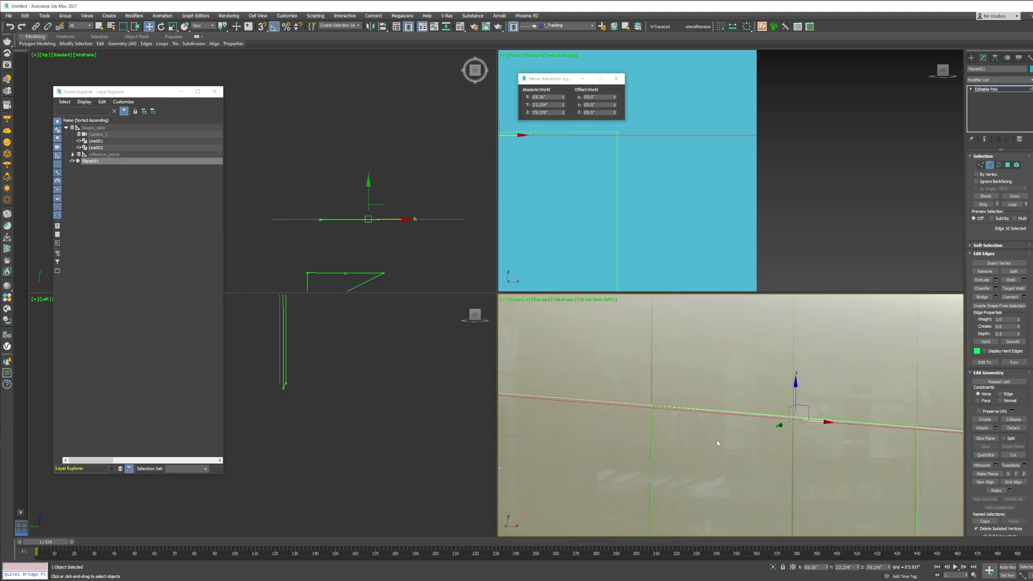
Clear the edge selection and compare the new horizontal edges with the wall's seam in the camera view at the last frame.
click(717, 442)
key(End)
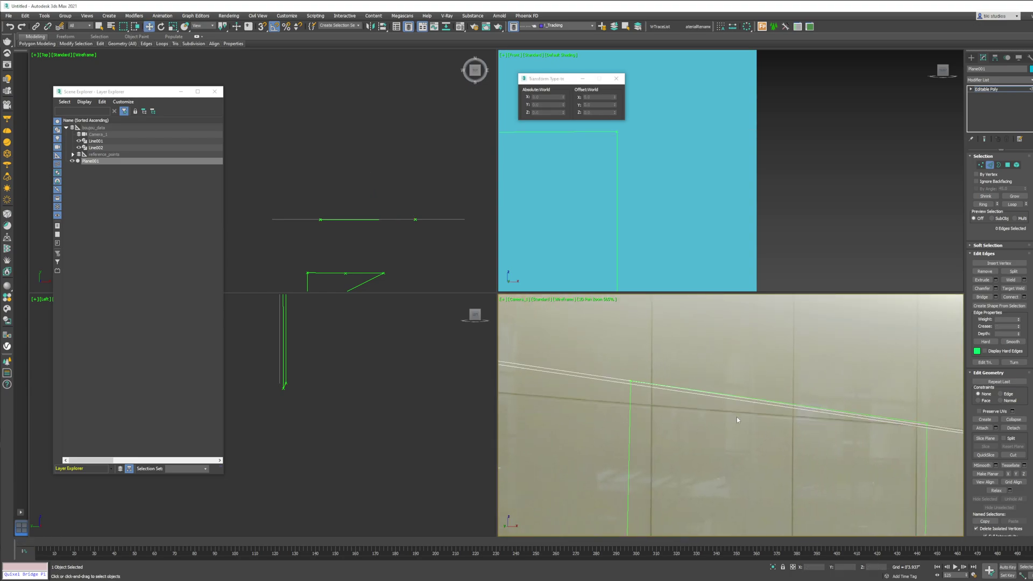
scroll(737, 420, up, 5)
scroll(667, 385, down, 10)
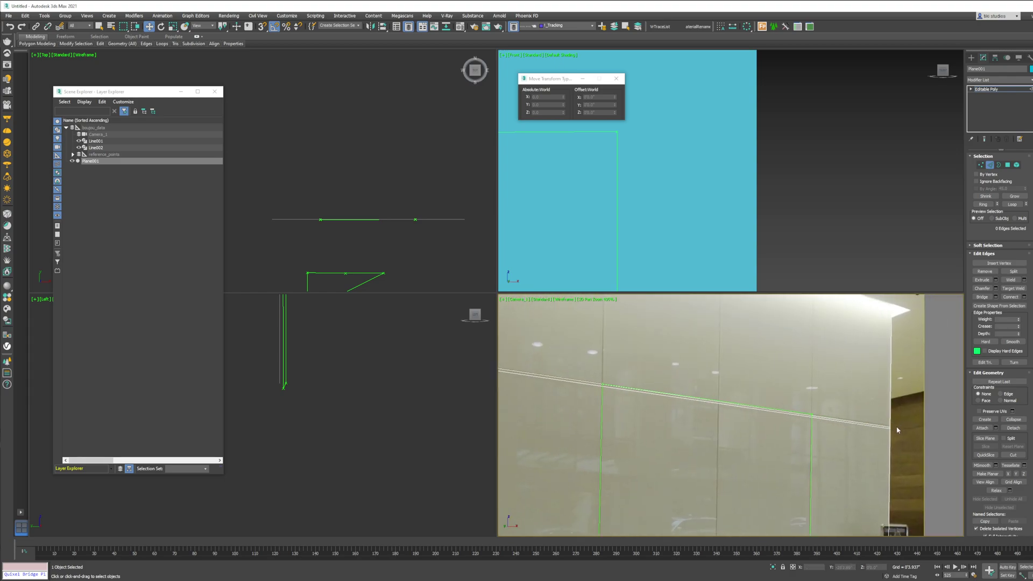
scroll(894, 428, up, 2)
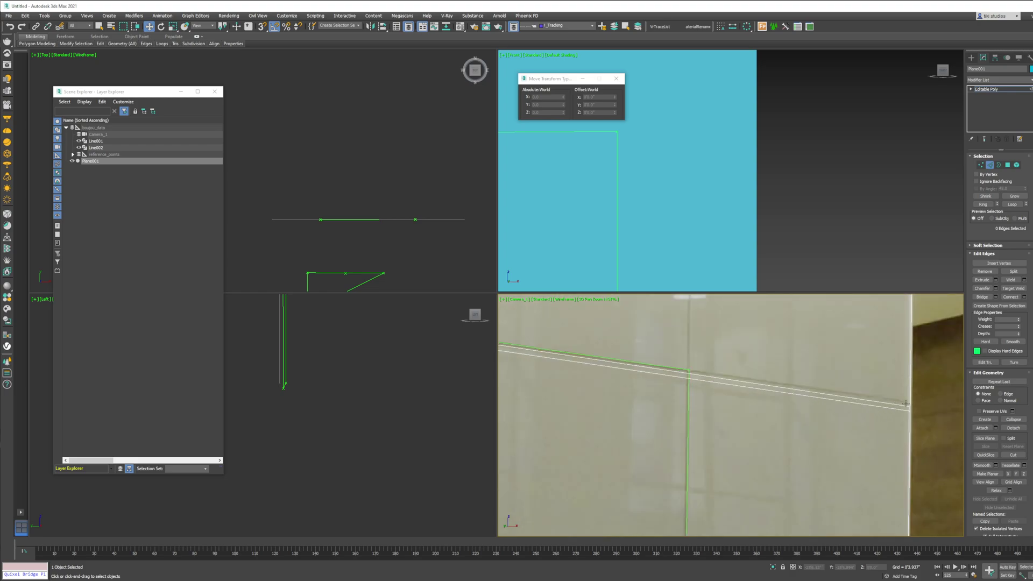
scroll(897, 402, down, 2)
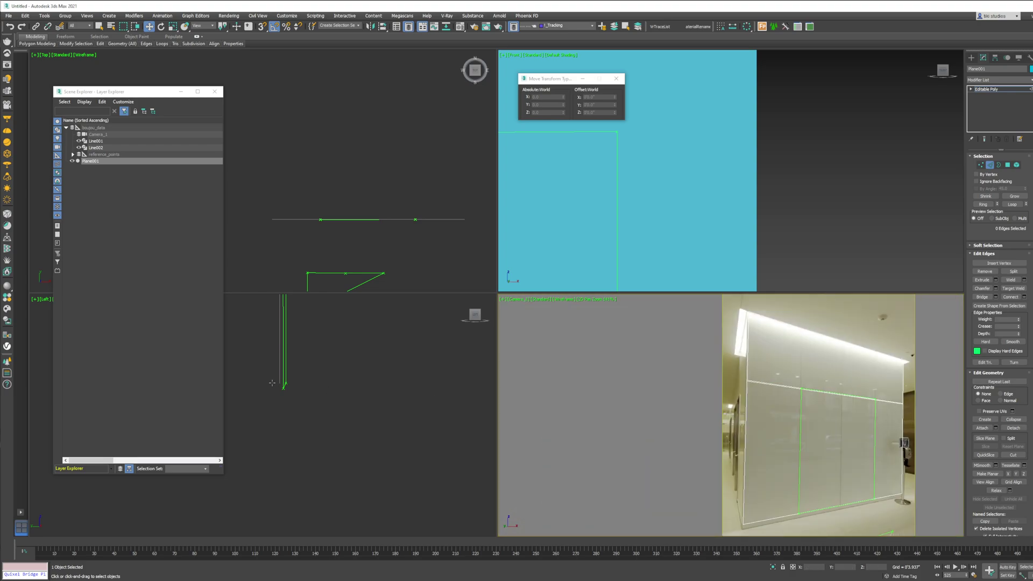
Display the Front view in wireframe and select the four vertices along the plane's right side.
scroll(673, 207, down, 5)
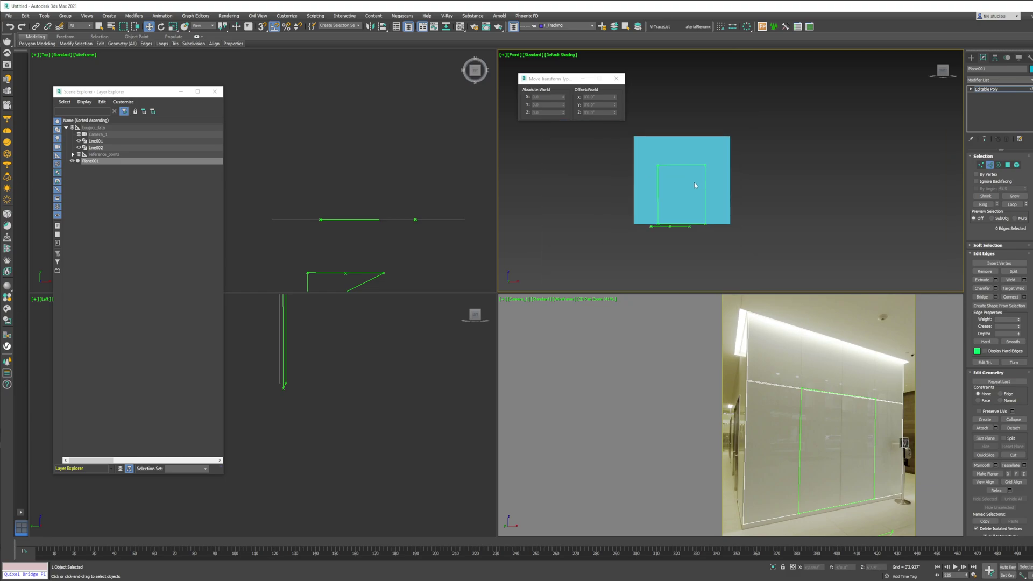
scroll(693, 207, up, 5)
key(1)
key(F3)
scroll(755, 183, down, 4)
drag(814, 97, 773, 202)
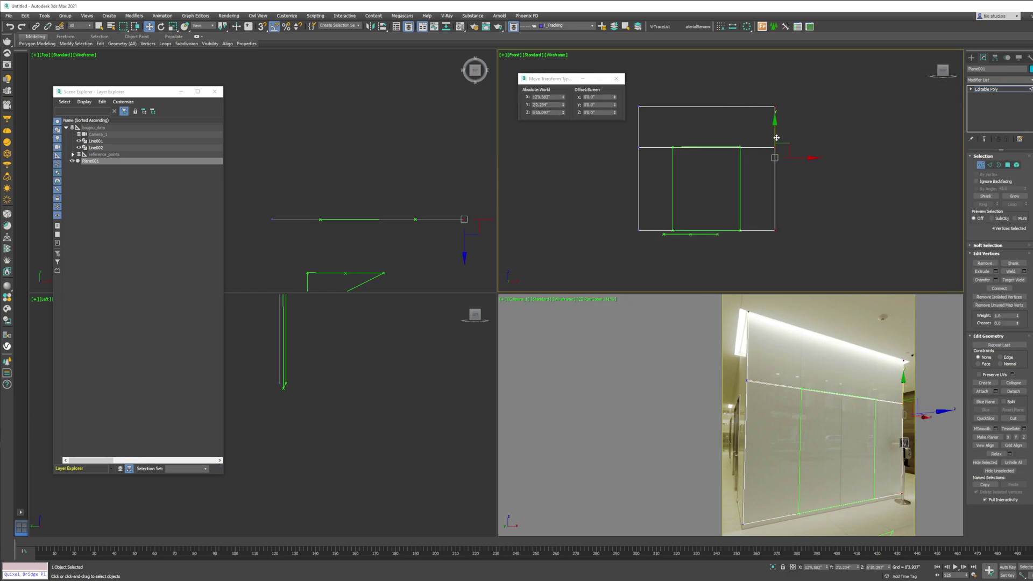
Leave vertex editing on the plane and select the boujou_data helper with the hierarchy pivot settings open.
key(1)
click(805, 153)
click(778, 192)
click(995, 63)
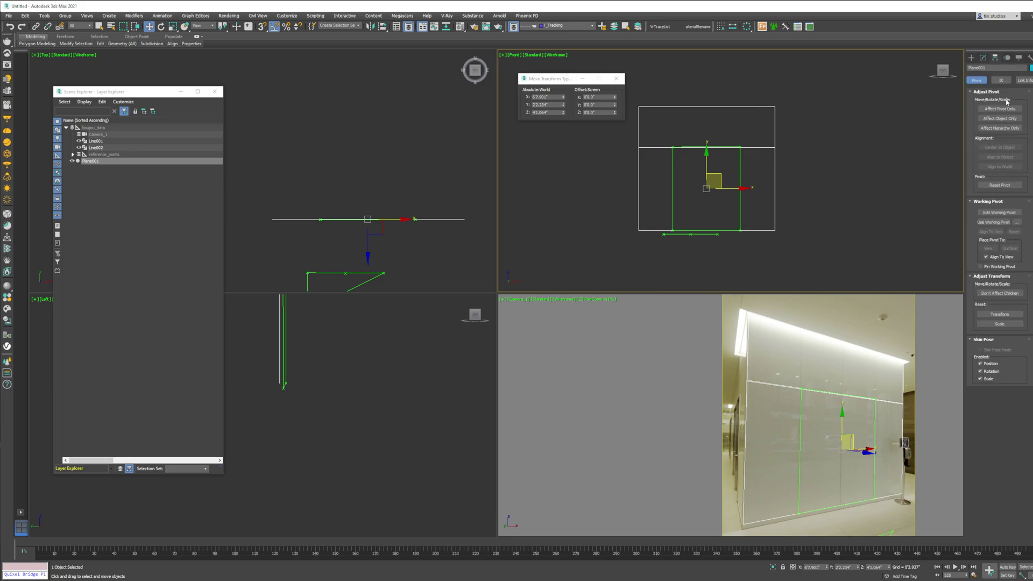
click(940, 130)
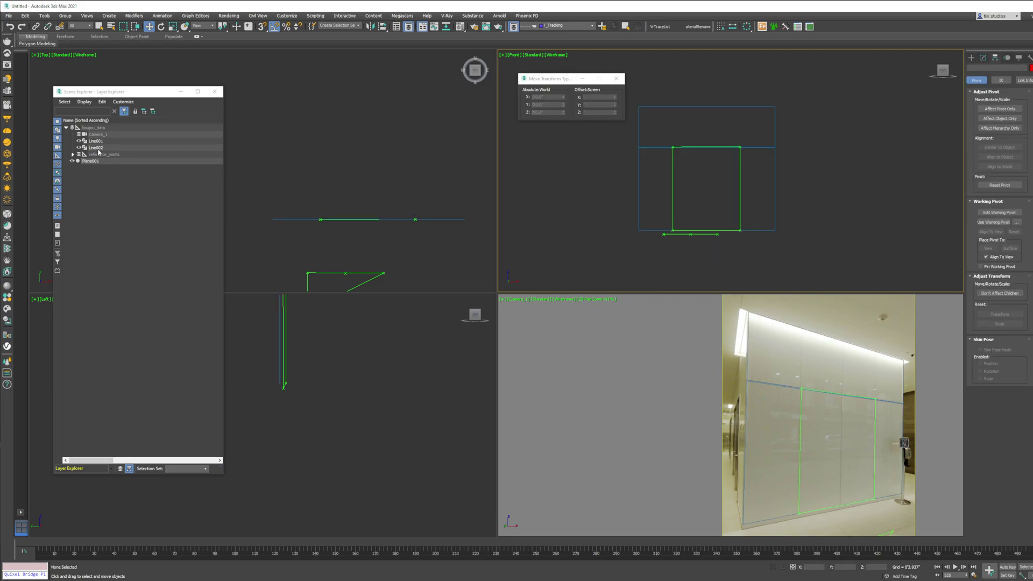
click(100, 129)
Move only the boujou_data helper's pivot to the plane's lower-left corner in the Front view using snapping.
click(999, 109)
scroll(632, 214, up, 3)
key(s)
drag(617, 253, 647, 248)
key(s)
key(s)
click(998, 108)
key(s)
Rotate the boujou_data helper in the Front view to a world Y angle of 0.1 degrees.
right_click(651, 180)
click(661, 194)
scroll(820, 437, up, 6)
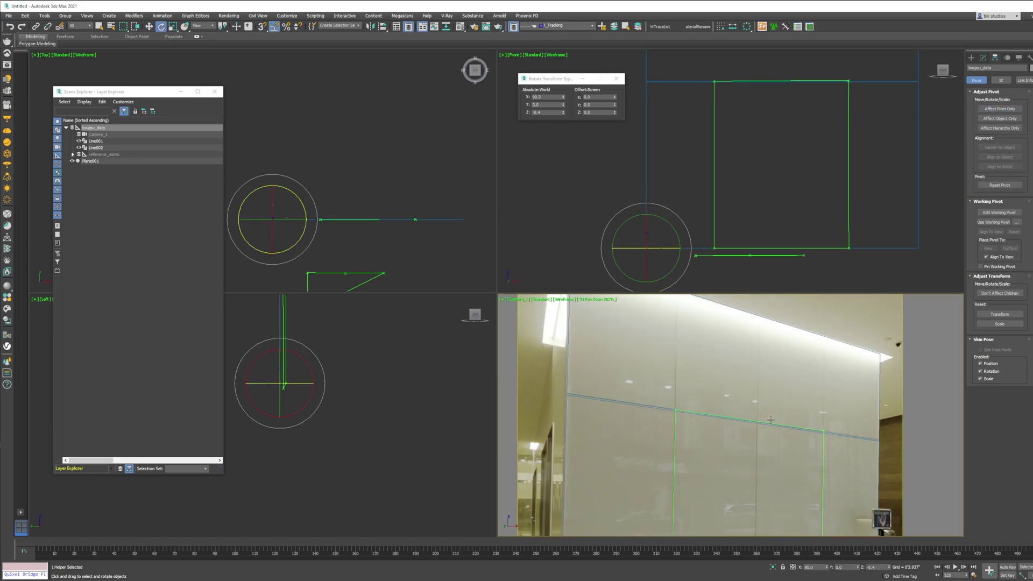
middle_drag(815, 425, 804, 405)
right_click(557, 222)
drag(614, 113, 616, 116)
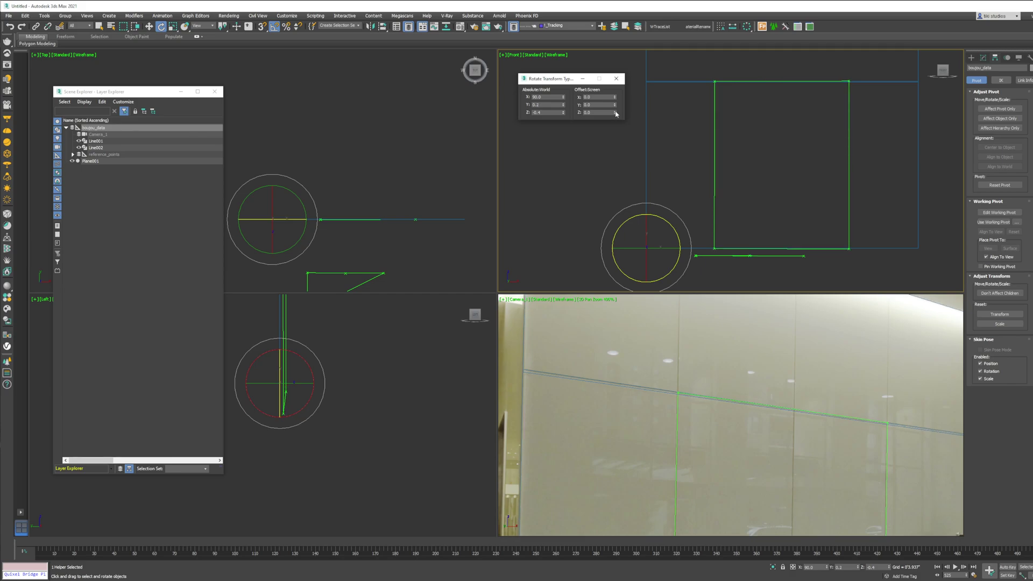
scroll(548, 390, down, 5)
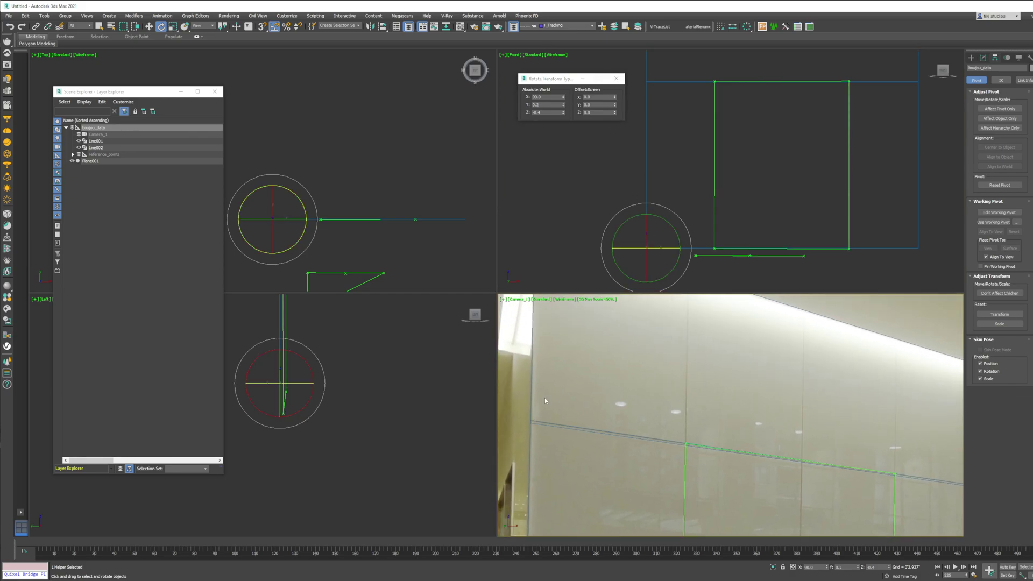
Examine how the plane's edges and the traced outlines fit the wall's seam, corners and base in the camera and Front views.
key(w)
scroll(592, 350, up, 8)
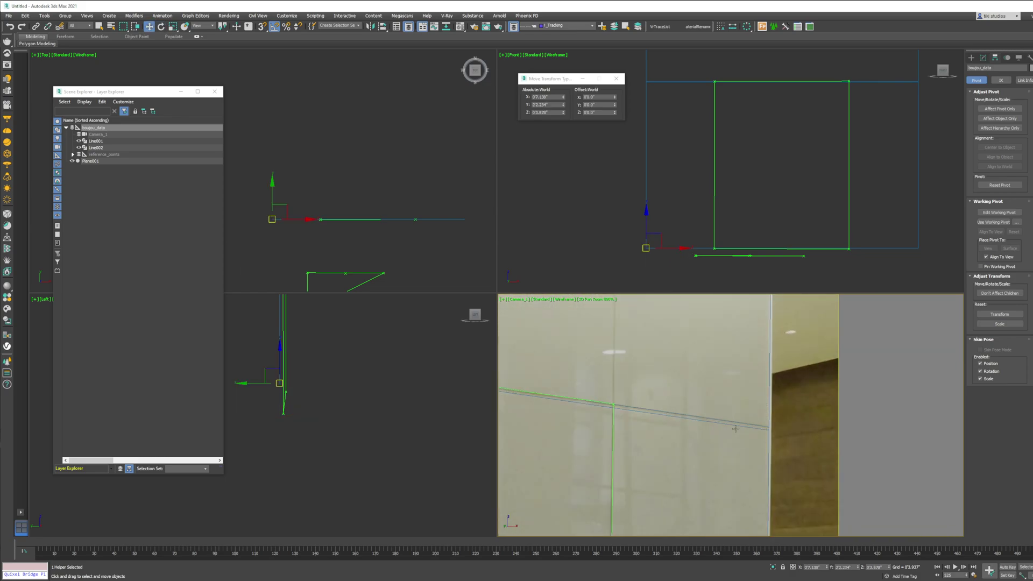
scroll(728, 413, down, 10)
middle_drag(804, 209, 766, 264)
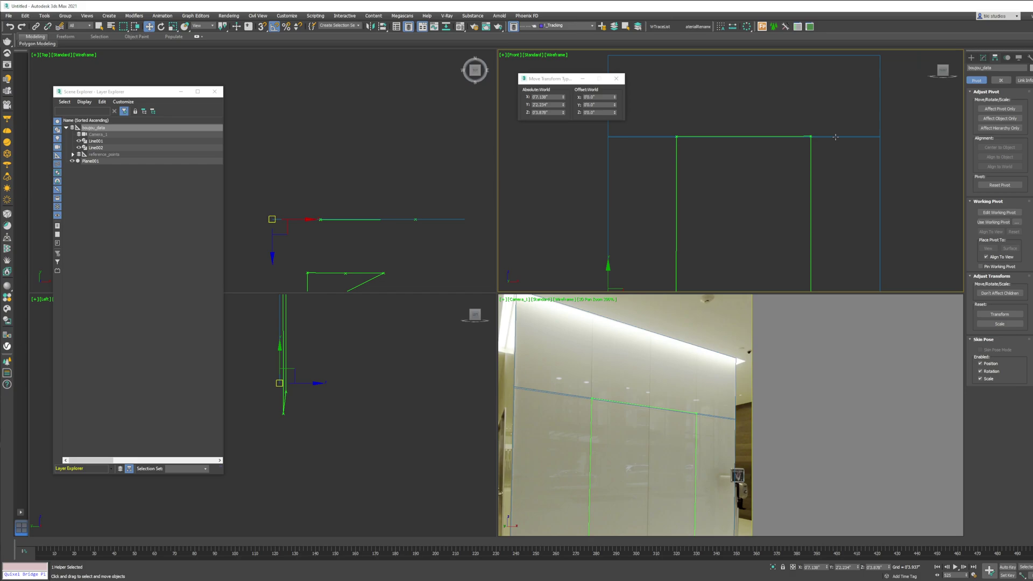
middle_drag(750, 136, 782, 121)
middle_drag(618, 449, 641, 377)
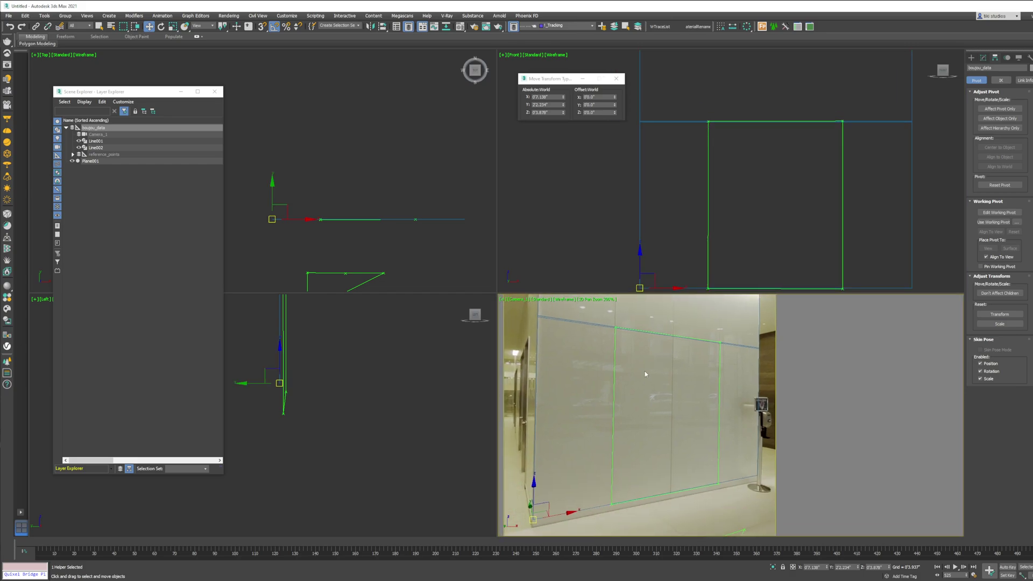
scroll(602, 514, up, 3)
scroll(619, 489, down, 2)
middle_drag(705, 399, 677, 468)
scroll(676, 467, down, 3)
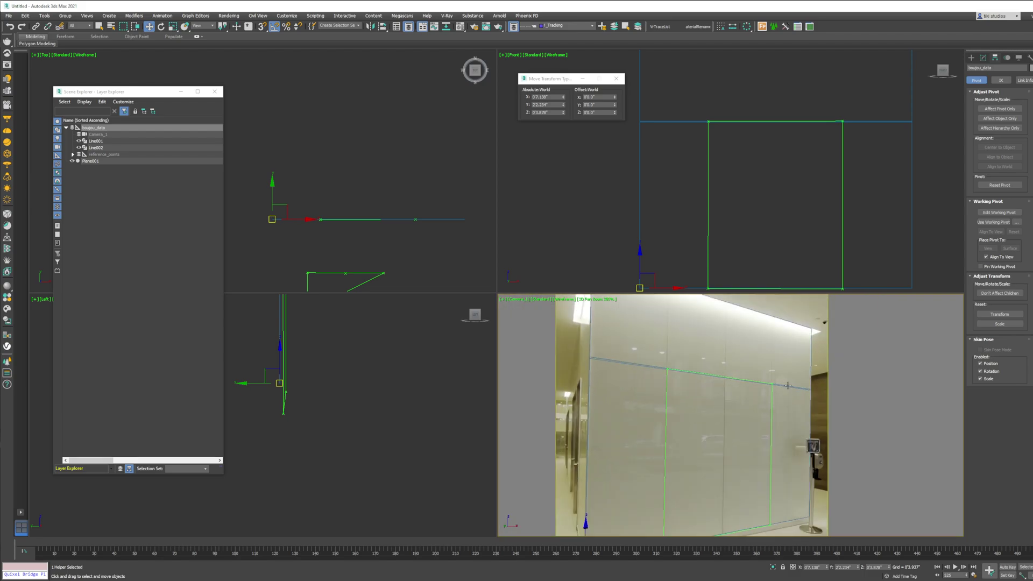
Turn off 2D Pan Zoom Mode in the camera view and clear the selection.
click(661, 406)
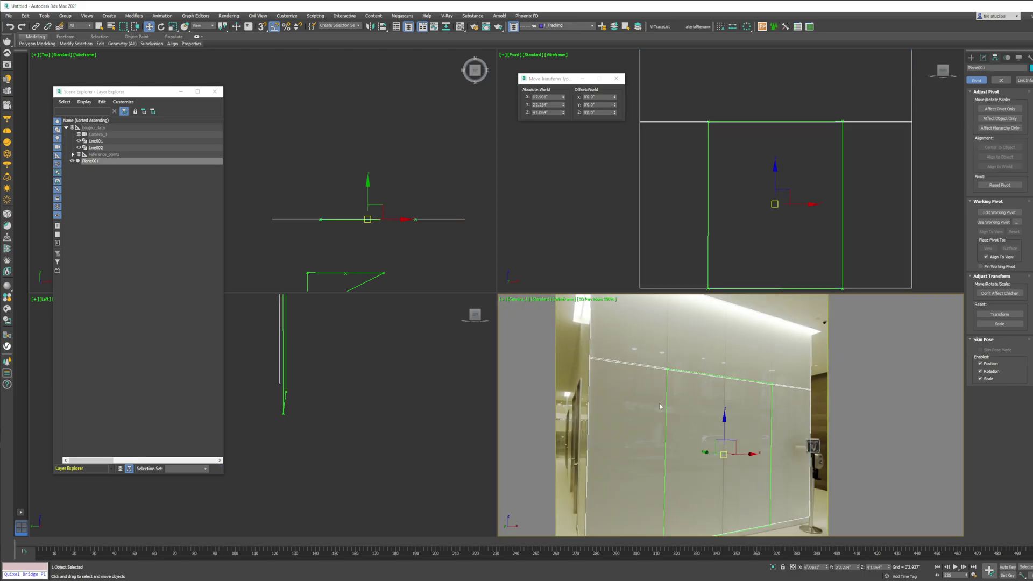
click(599, 300)
click(723, 447)
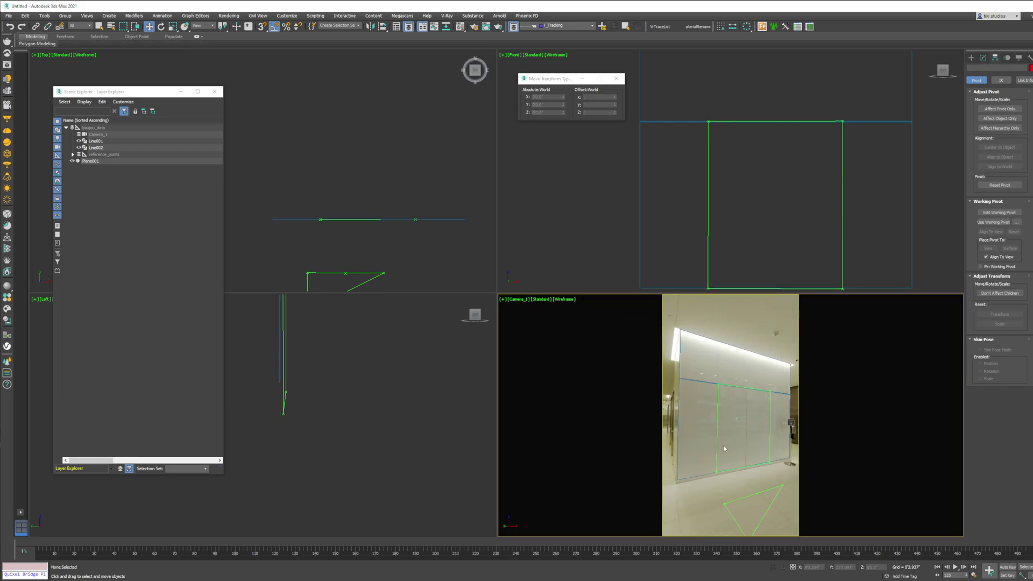